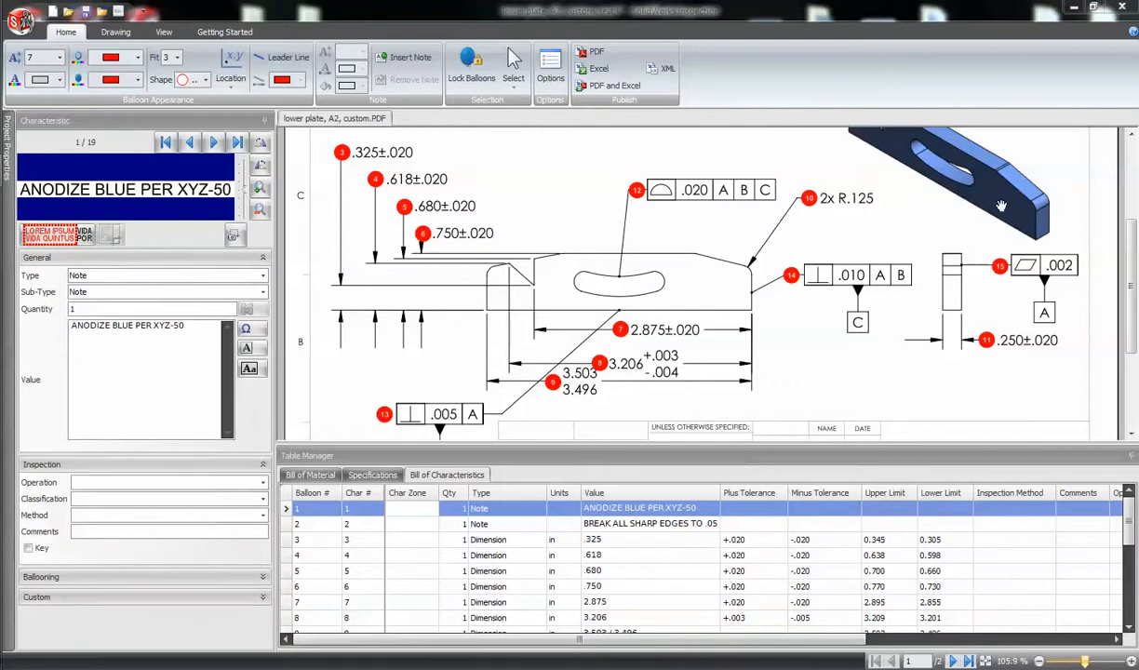
- Open the program's Help documentation and show its table of contents
{"action": "scroll", "coordinate": [1129, 198], "scroll_direction": "up", "scroll_amount": 2}
{"action": "scroll", "coordinate": [1130, 198], "scroll_direction": "up", "scroll_amount": 2}
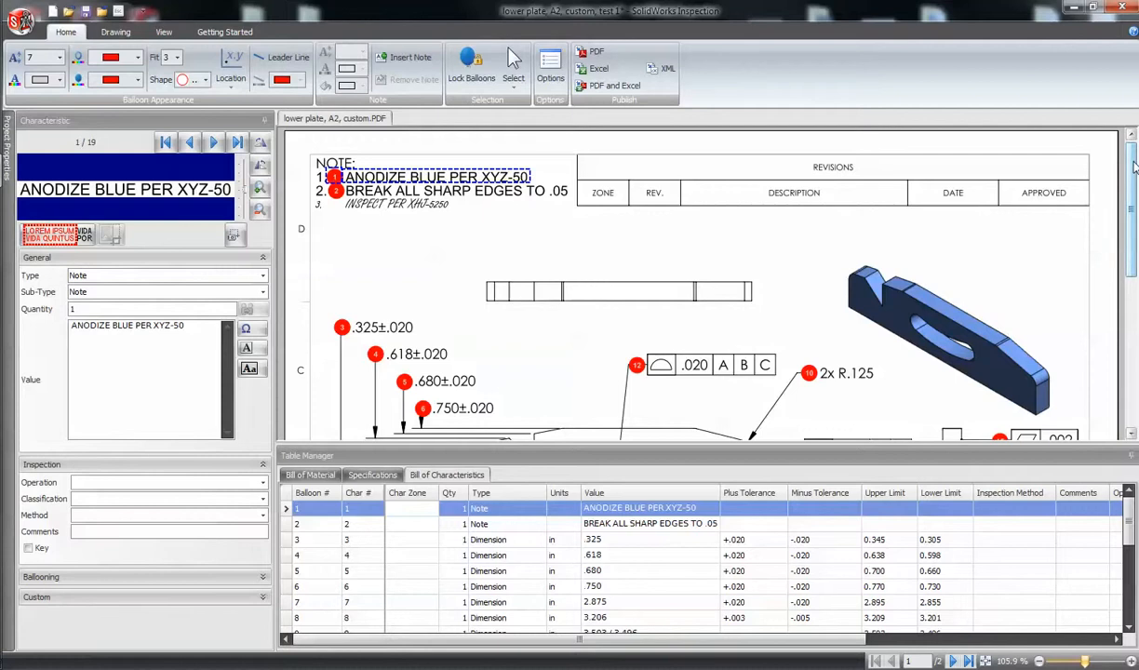
{"action": "scroll", "coordinate": [1131, 161], "scroll_direction": "down", "scroll_amount": 3}
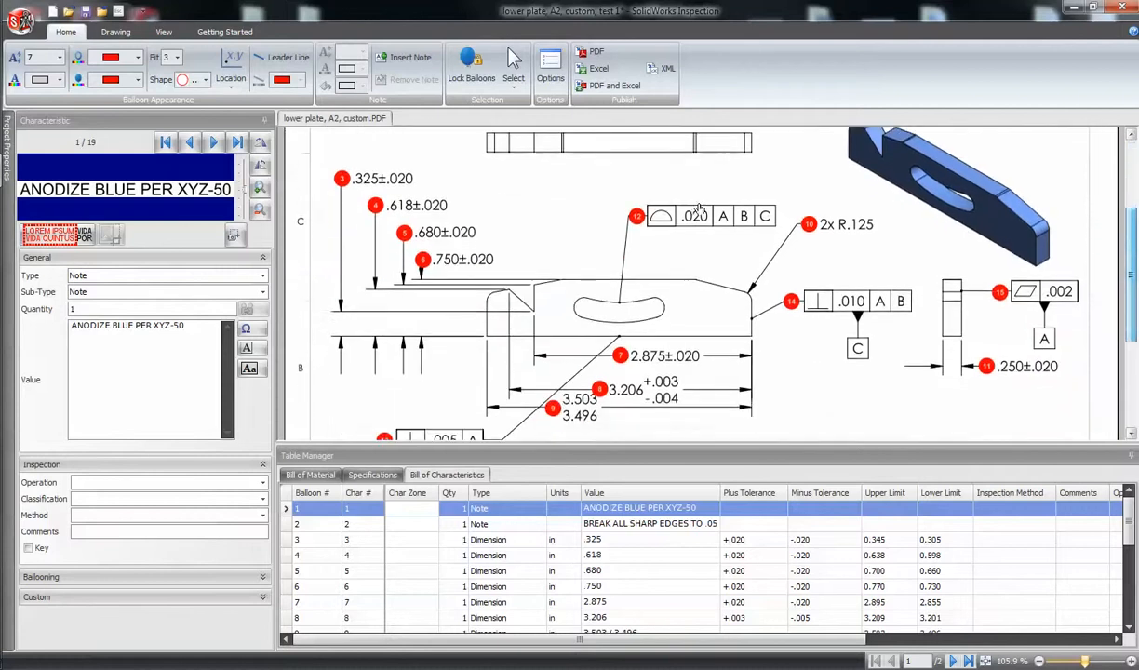
{"action": "left_click", "coordinate": [21, 19]}
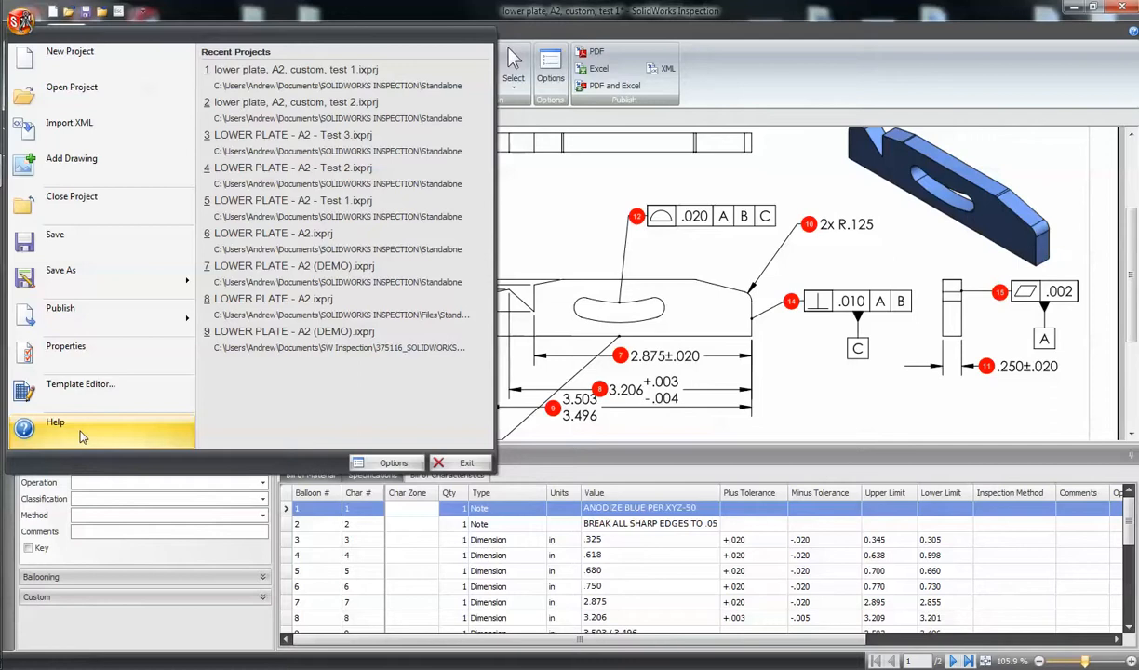
{"action": "left_click", "coordinate": [82, 437]}
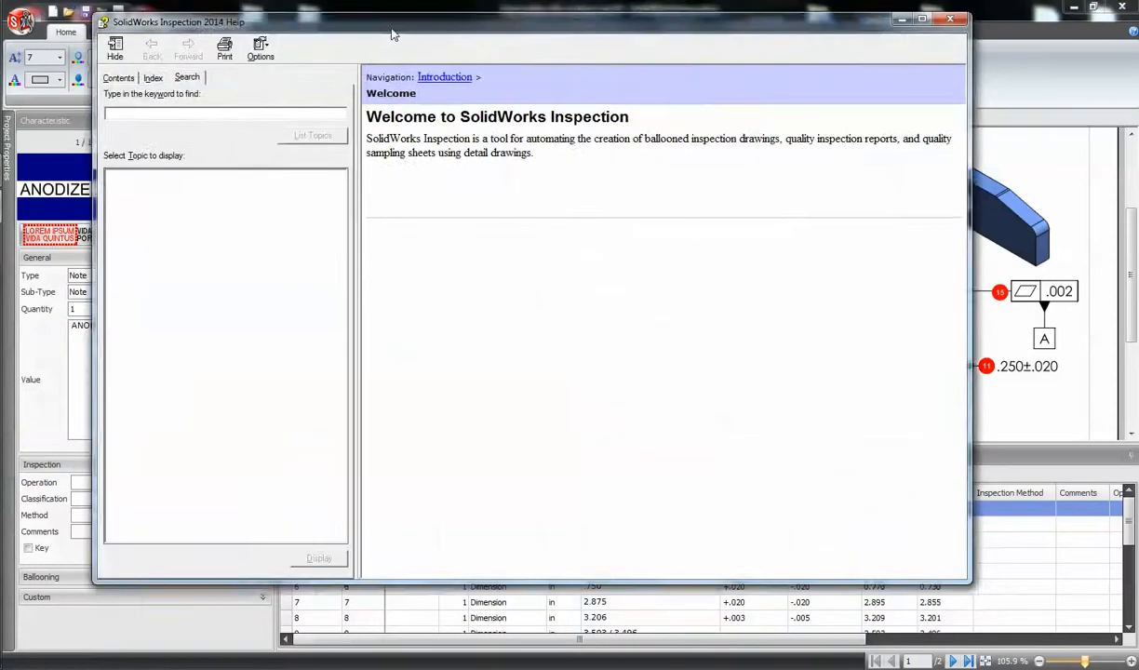
{"action": "left_click_drag", "start_coordinate": [372, 26], "coordinate": [421, 57]}
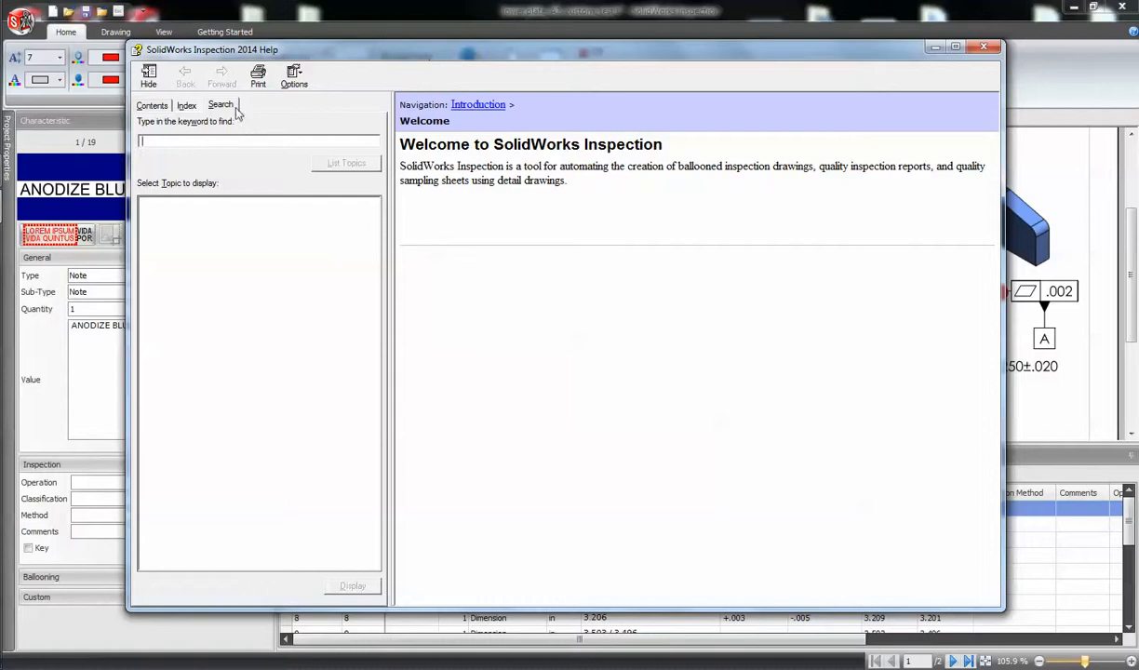
{"action": "left_click", "coordinate": [154, 106]}
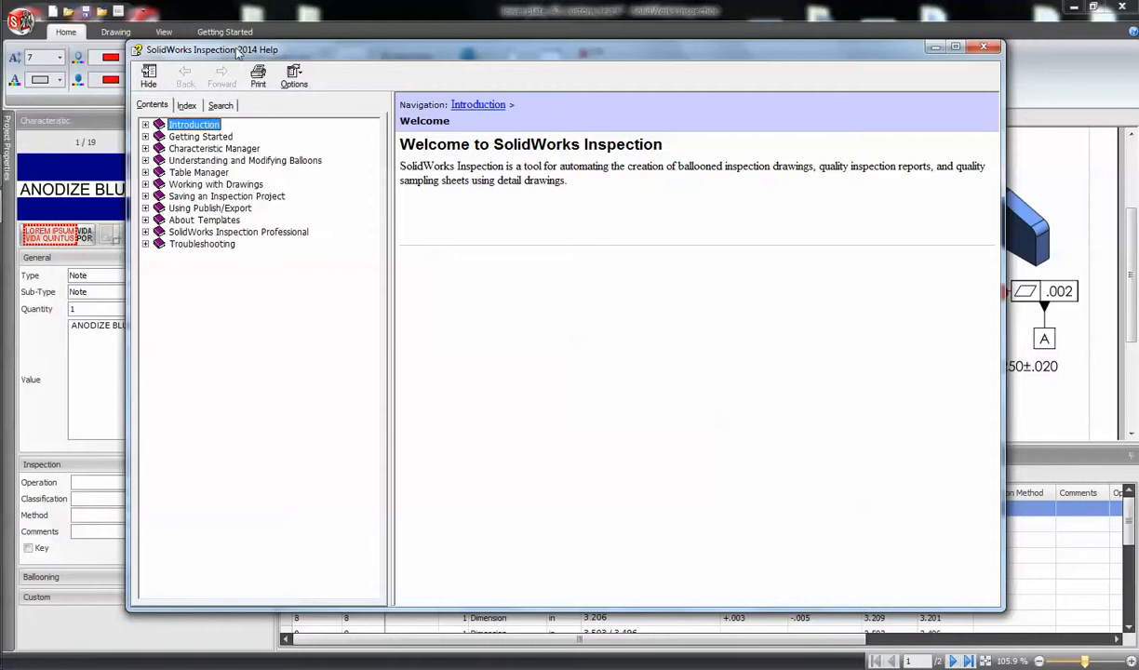
- Search Help for "reorder balloons", display the Reordering Characteristics topic, and minimize the Help window
{"action": "left_click", "coordinate": [219, 106]}
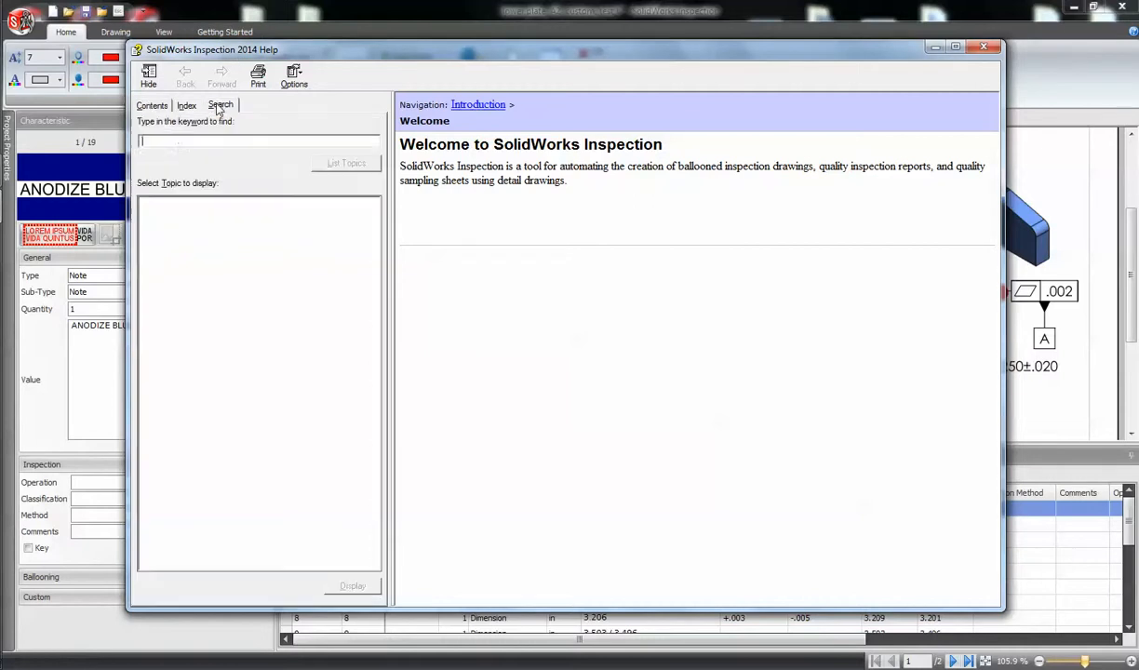
{"action": "type", "text": "reorder balloons"}
{"action": "left_click", "coordinate": [339, 166]}
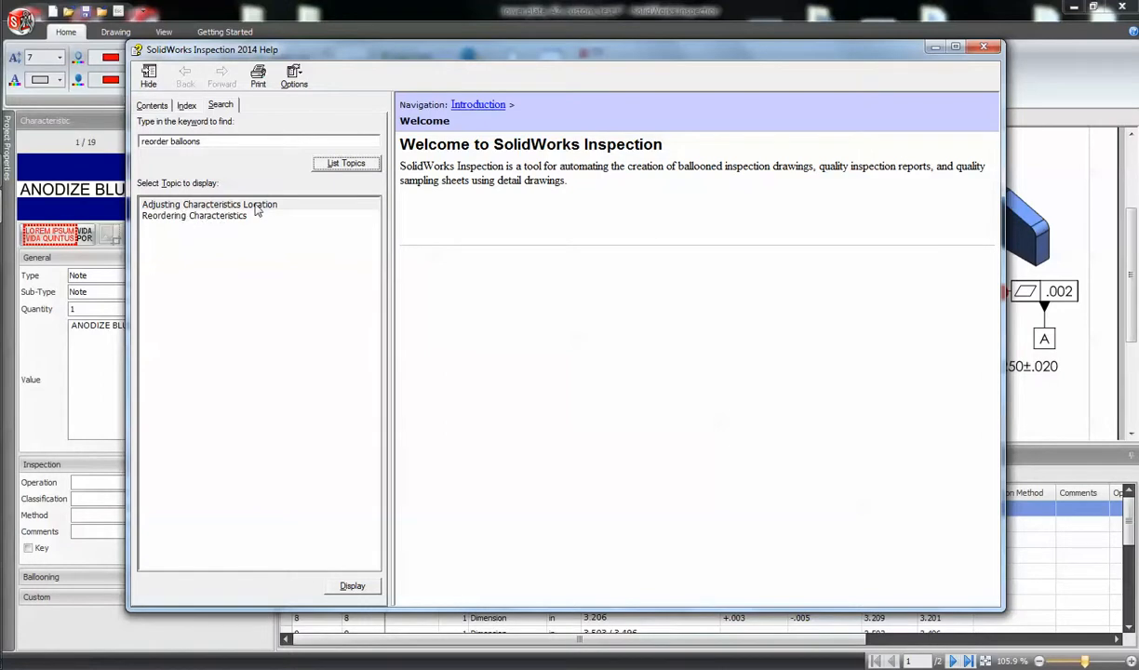
{"action": "left_click", "coordinate": [209, 223]}
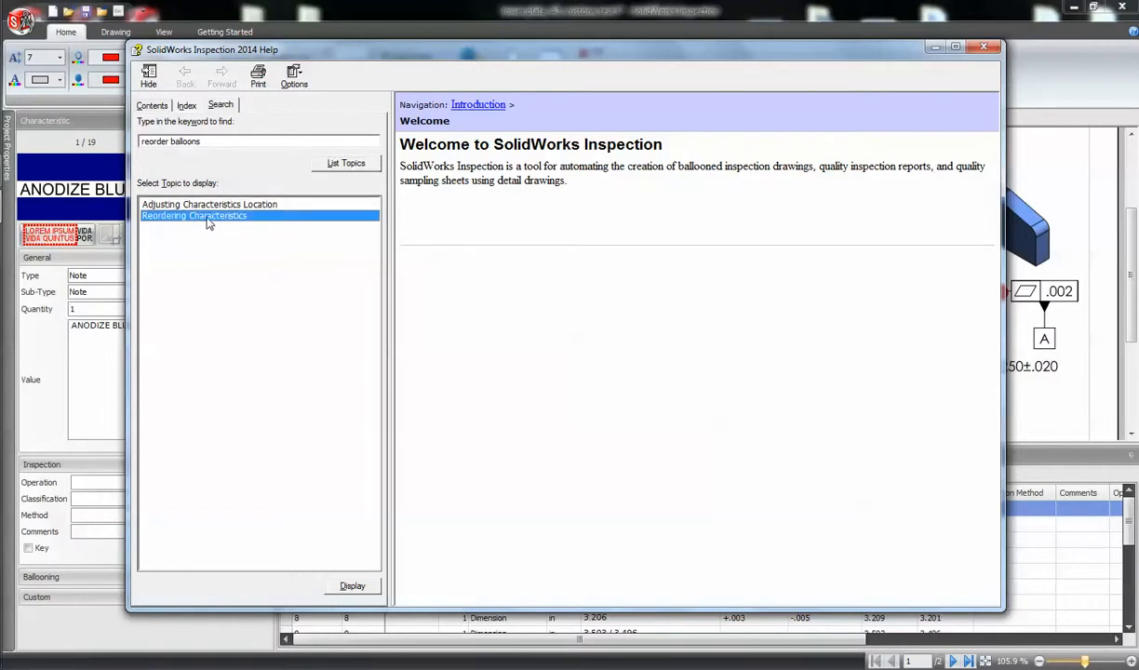
{"action": "left_click", "coordinate": [352, 586]}
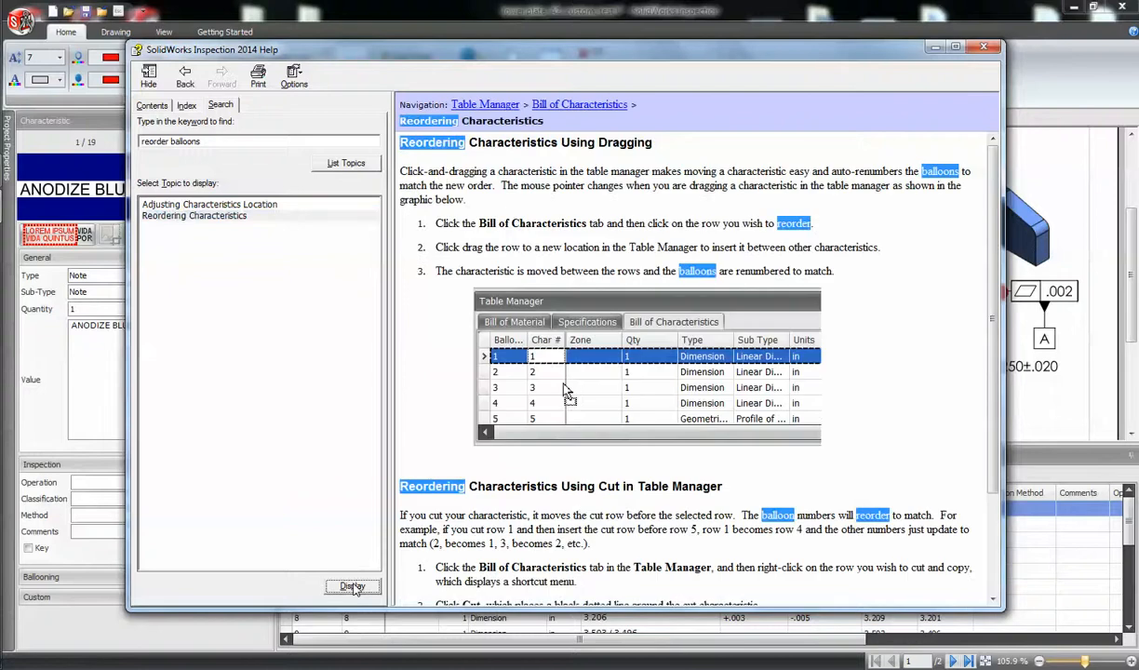
{"action": "left_click_drag", "start_coordinate": [422, 58], "coordinate": [401, 51]}
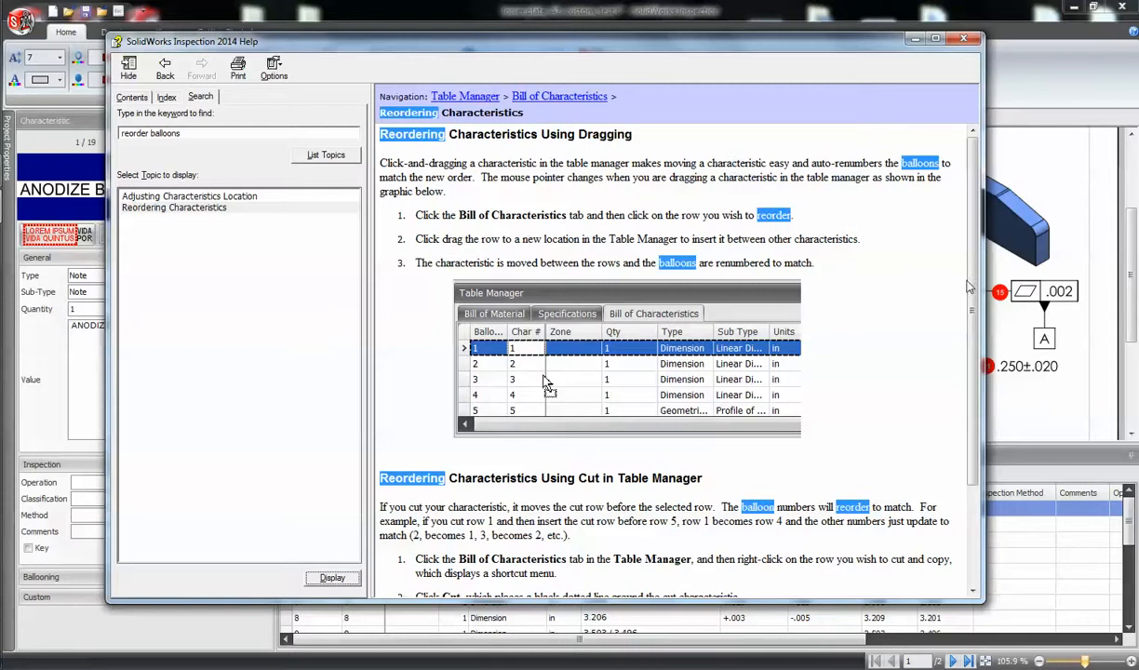
{"action": "left_click_drag", "start_coordinate": [970, 203], "coordinate": [992, 154]}
{"action": "left_click_drag", "start_coordinate": [634, 48], "coordinate": [652, 50]}
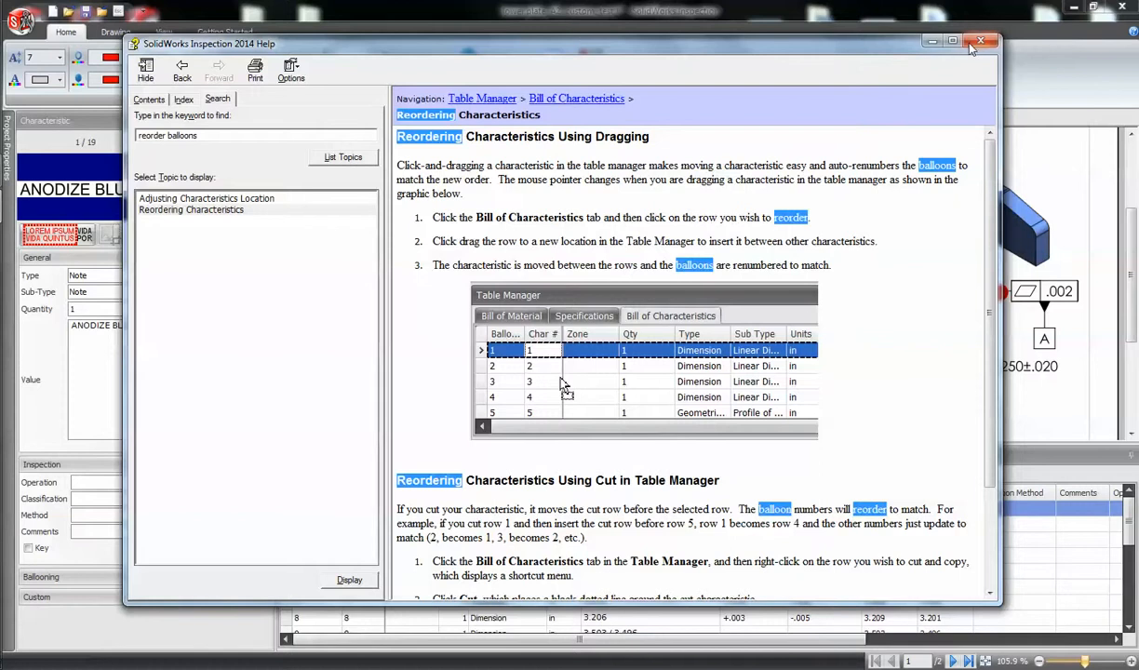
{"action": "left_click", "coordinate": [931, 40]}
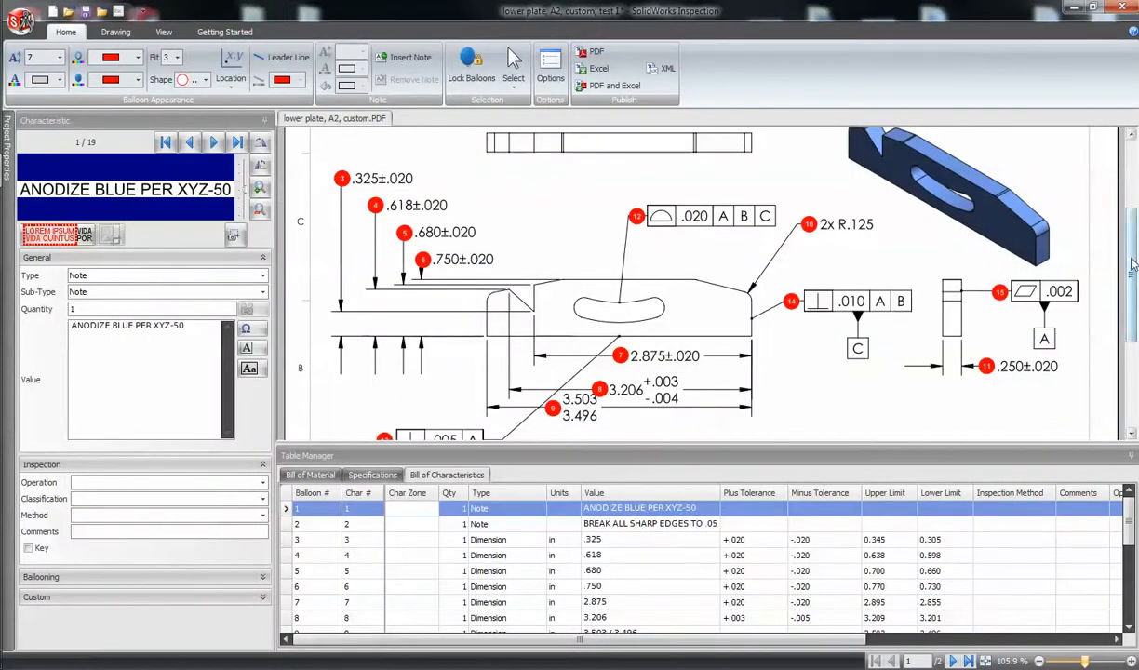
- Move characteristic 13, the .005 perpendicularity tolerance to datum A, above characteristic 12 in the Bill of Characteristics
{"action": "scroll", "coordinate": [705, 195], "scroll_direction": "down", "scroll_amount": 1}
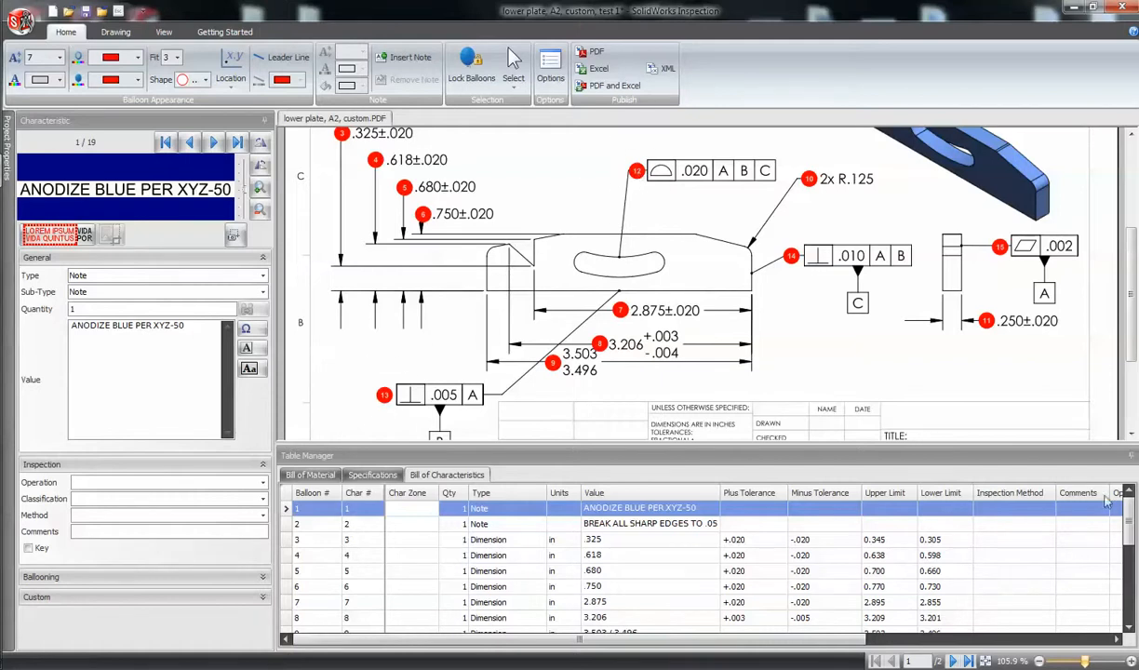
{"action": "scroll", "coordinate": [1131, 535], "scroll_direction": "down", "scroll_amount": 1}
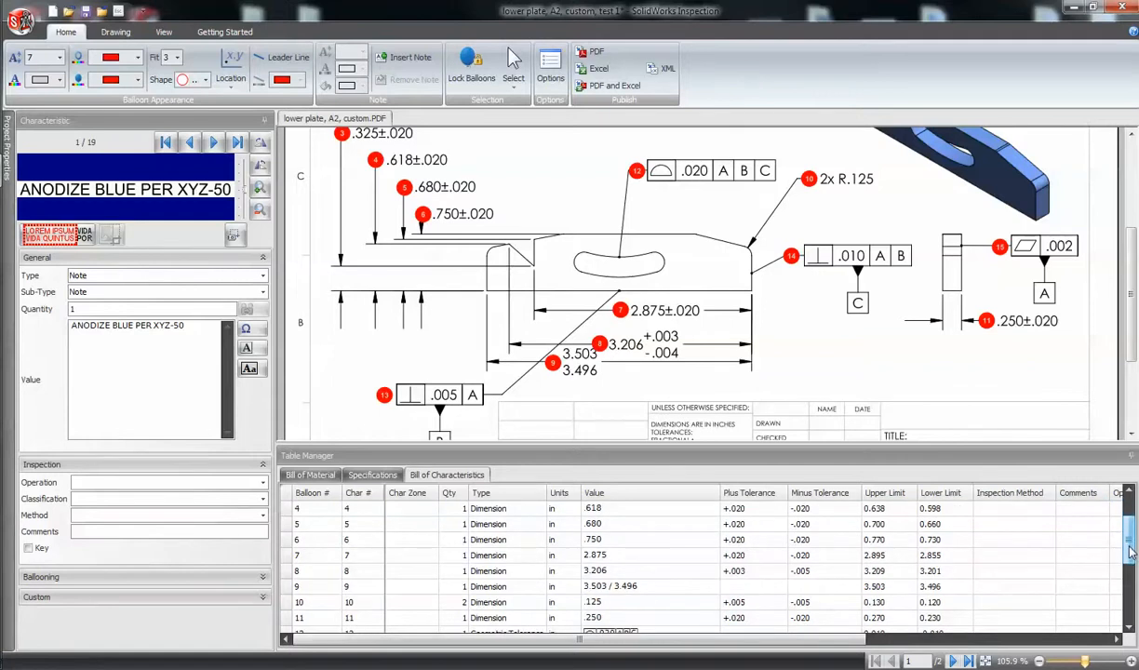
{"action": "scroll", "coordinate": [346, 588], "scroll_direction": "down", "scroll_amount": 1}
{"action": "scroll", "coordinate": [346, 588], "scroll_direction": "down", "scroll_amount": 1}
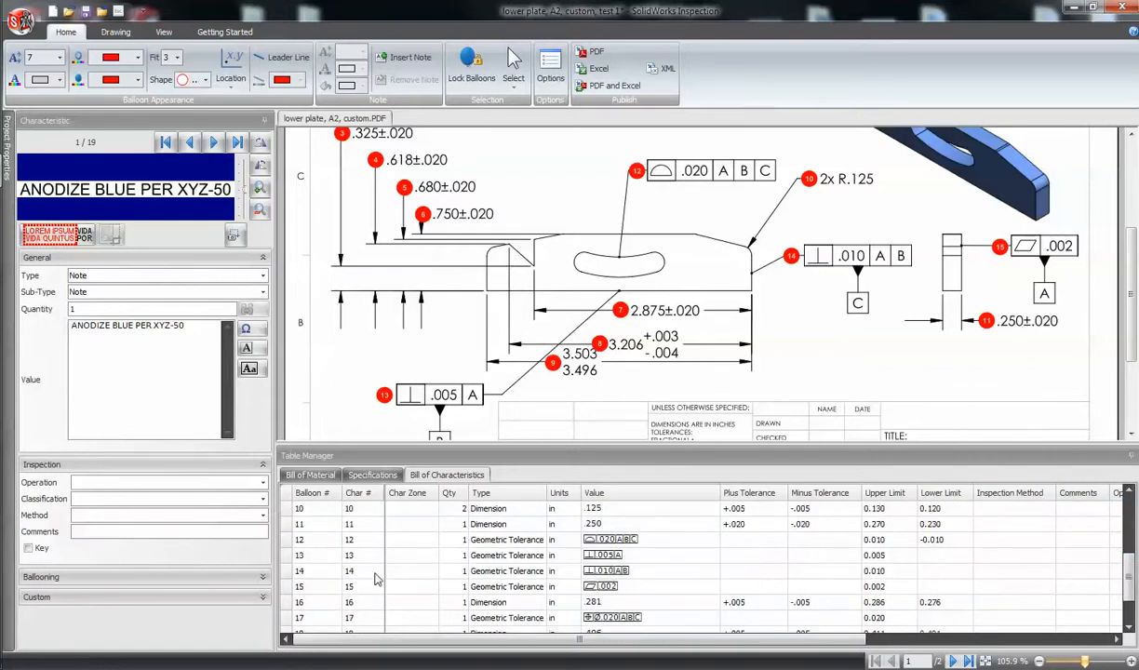
{"action": "left_click", "coordinate": [361, 558]}
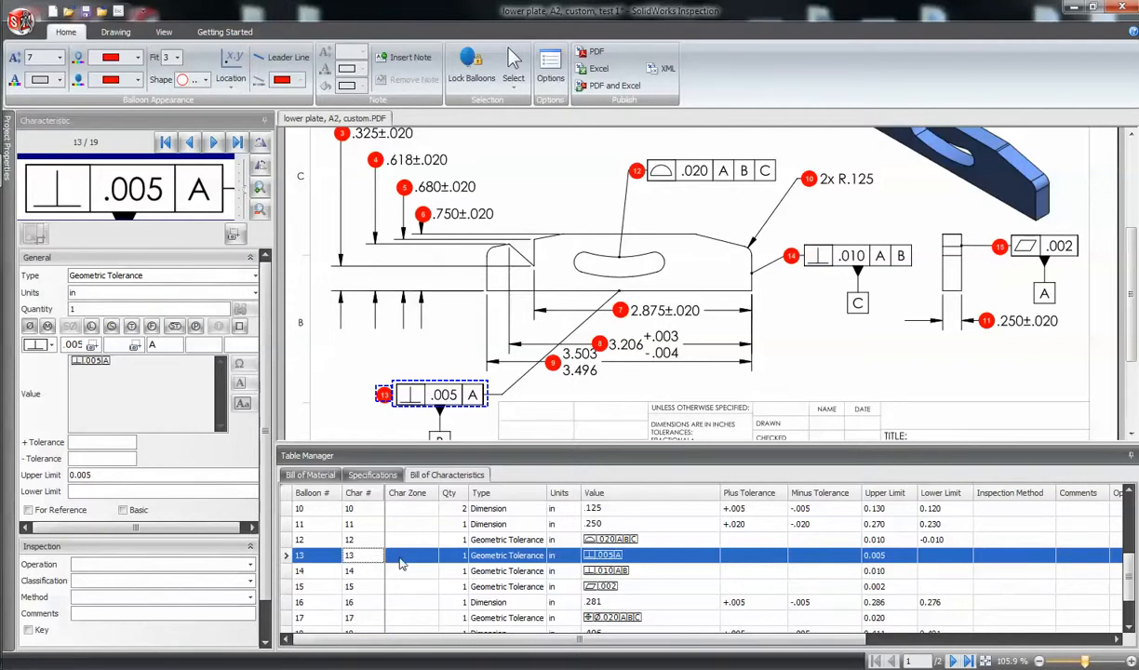
{"action": "left_click", "coordinate": [400, 556]}
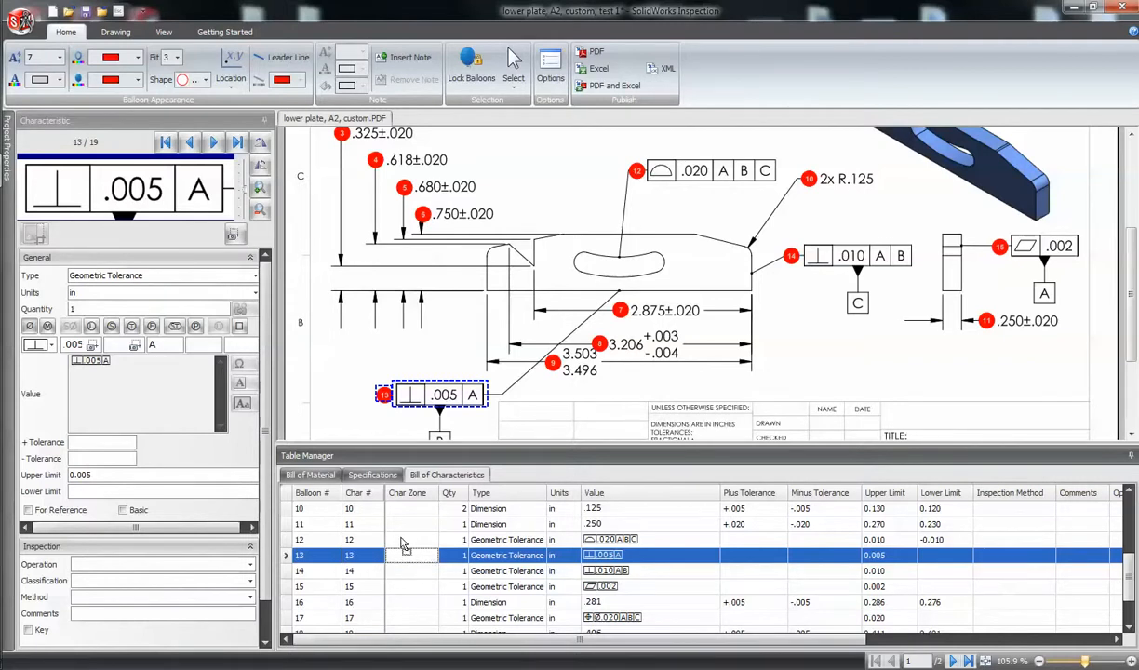
{"action": "left_click_drag", "start_coordinate": [401, 538], "coordinate": [400, 537]}
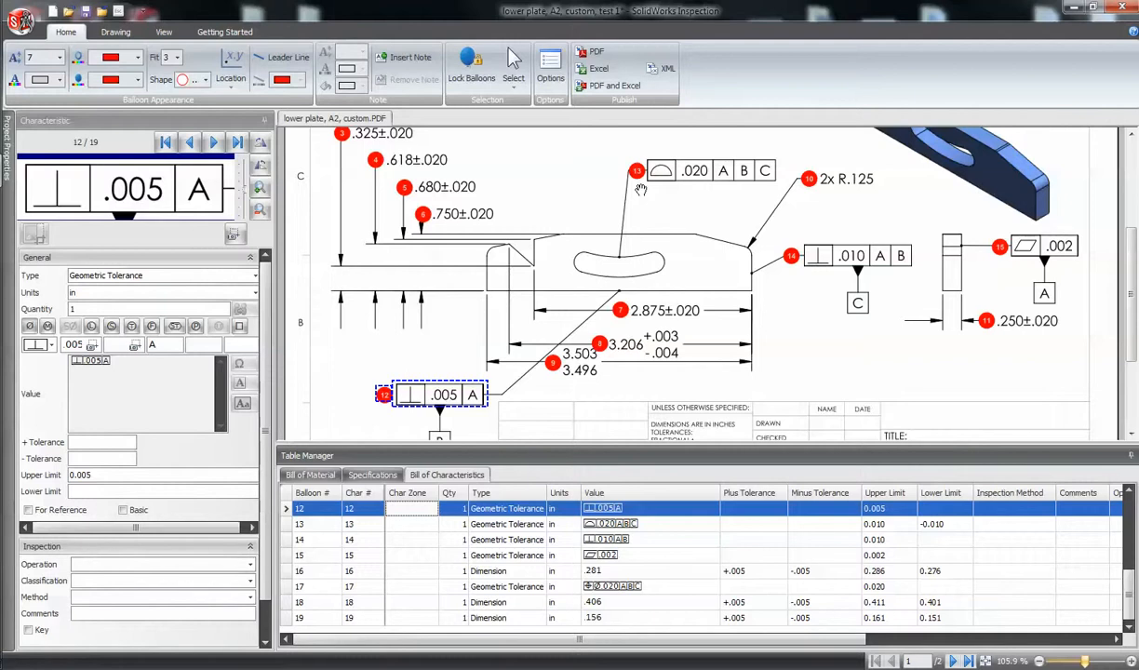
- Turn on the zone grid for drawing pages 1 and 2 and apply it
{"action": "left_click", "coordinate": [121, 35]}
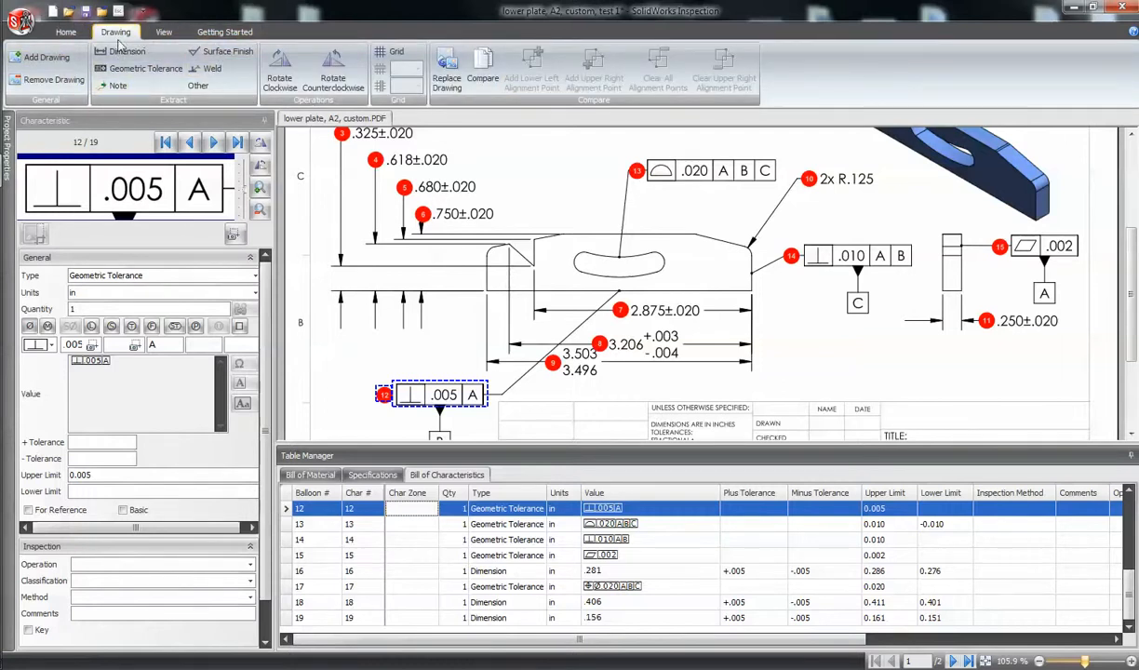
{"action": "left_click", "coordinate": [393, 56]}
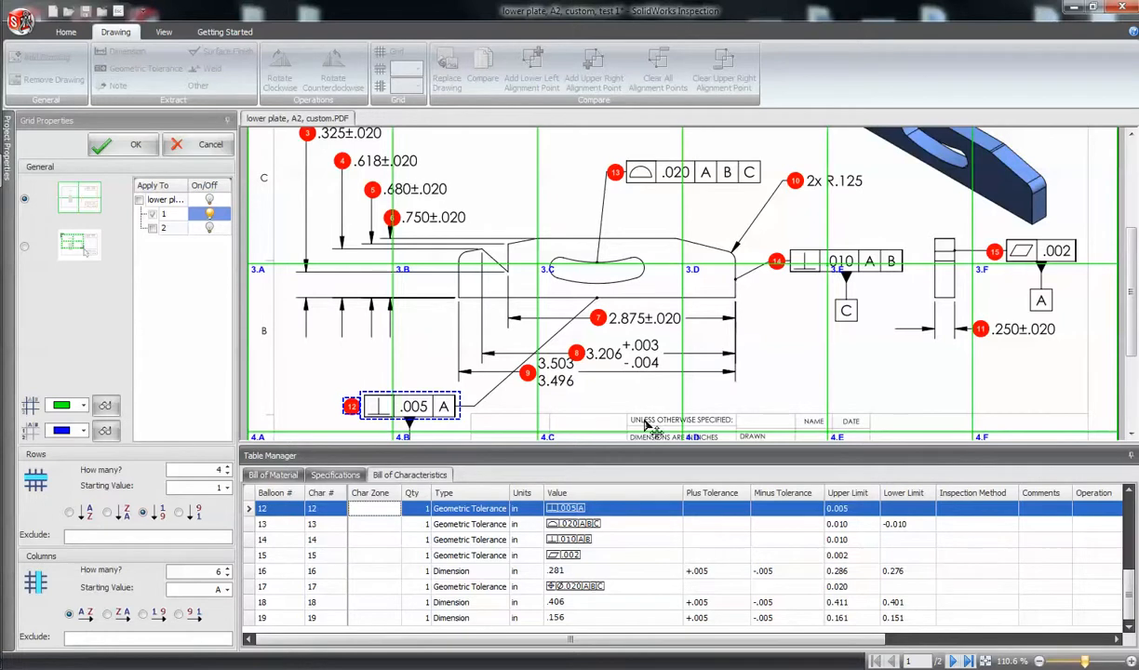
{"action": "left_click", "coordinate": [953, 661]}
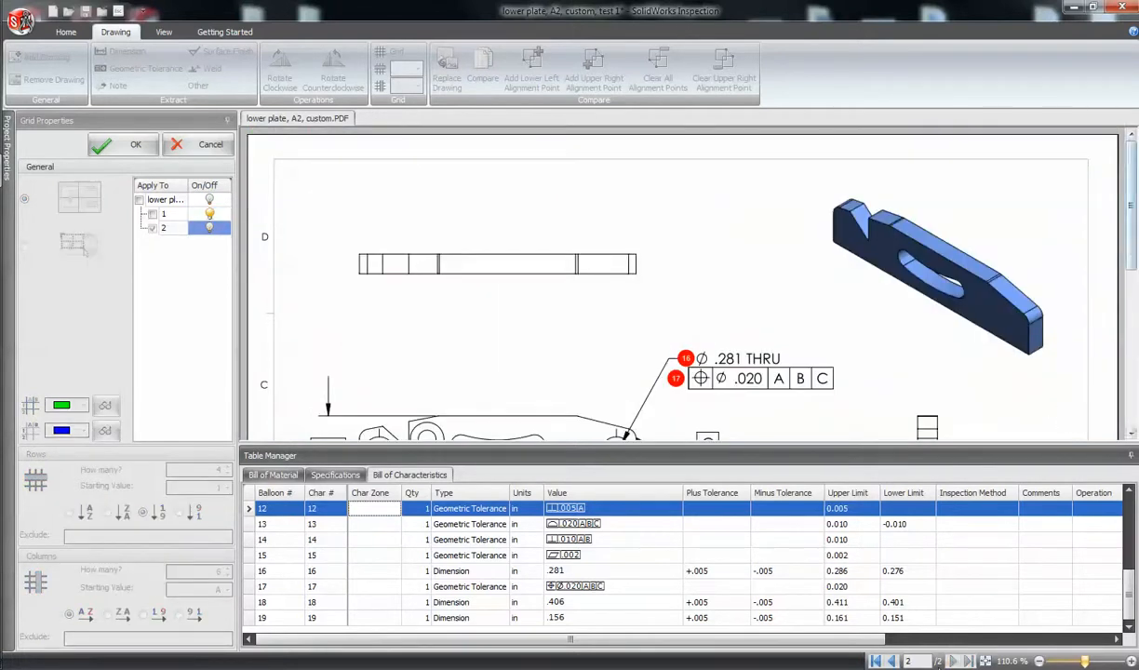
{"action": "left_click", "coordinate": [893, 660]}
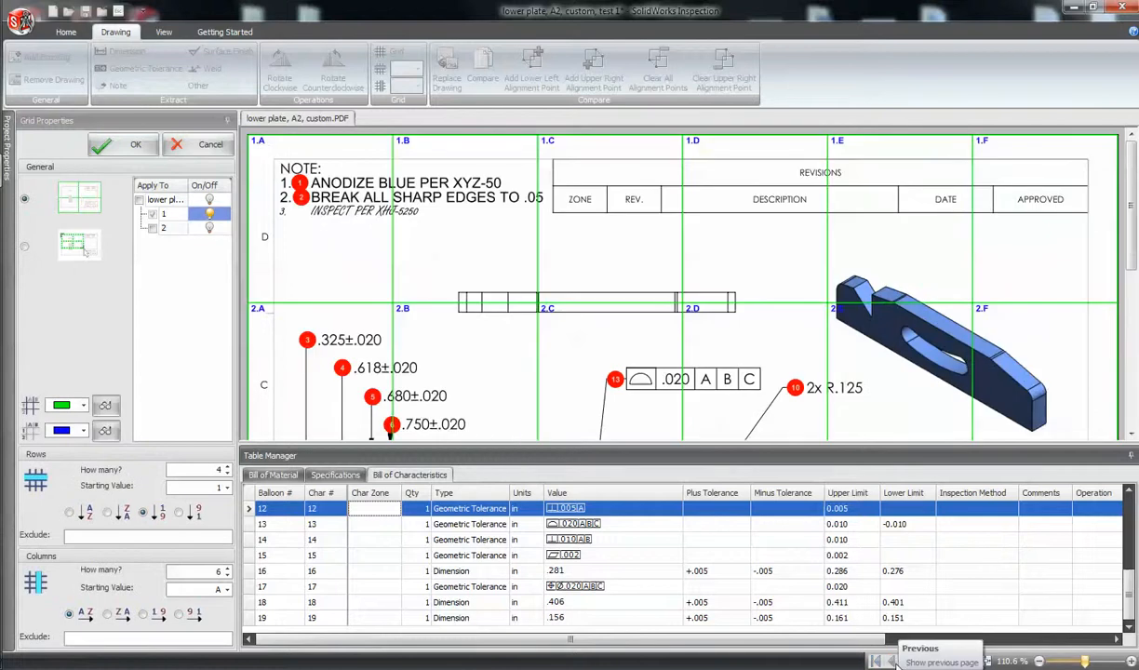
{"action": "left_click", "coordinate": [210, 229]}
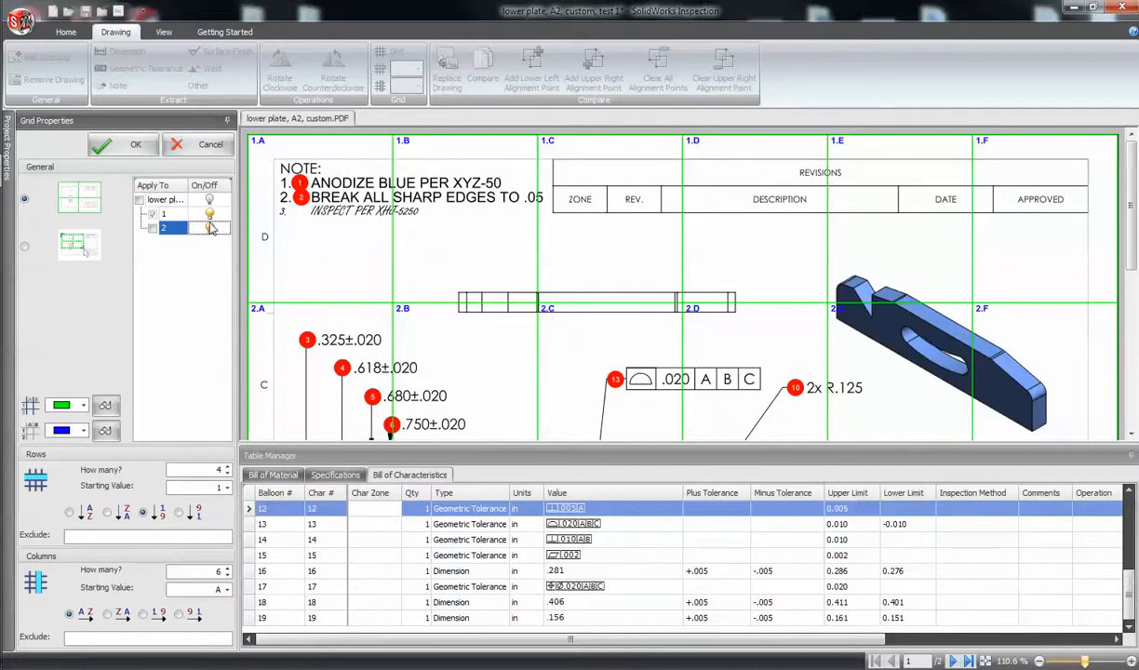
{"action": "left_click", "coordinate": [121, 147]}
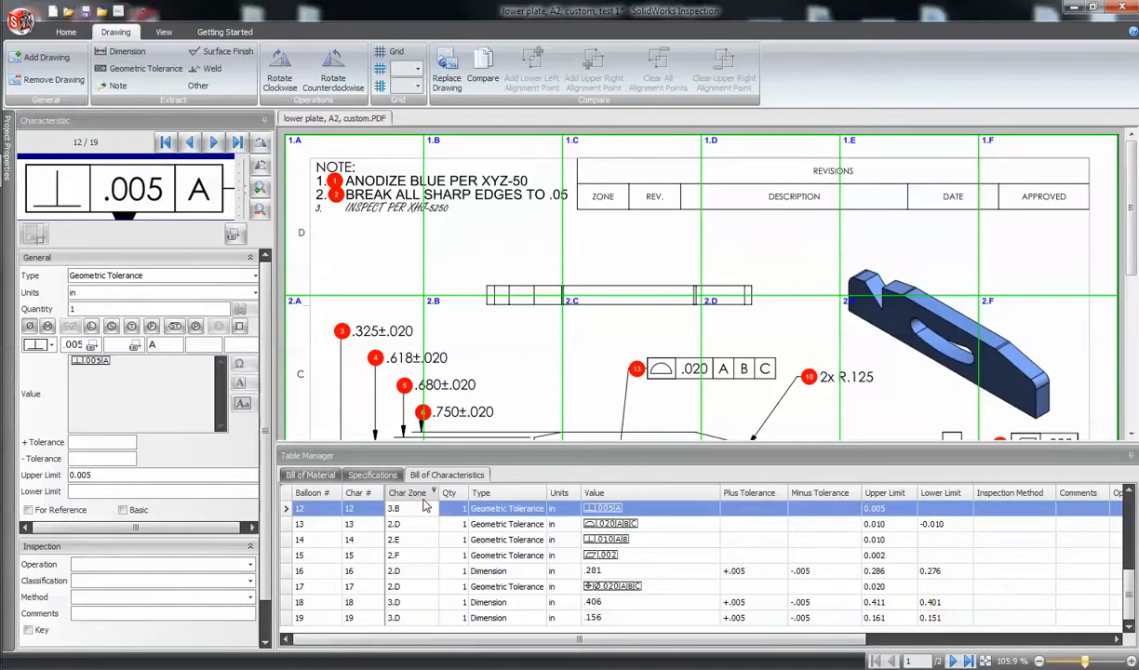
- Show characteristic 17 on page 2 and turn off the zone grid for both drawing pages
{"action": "left_click", "coordinate": [395, 586]}
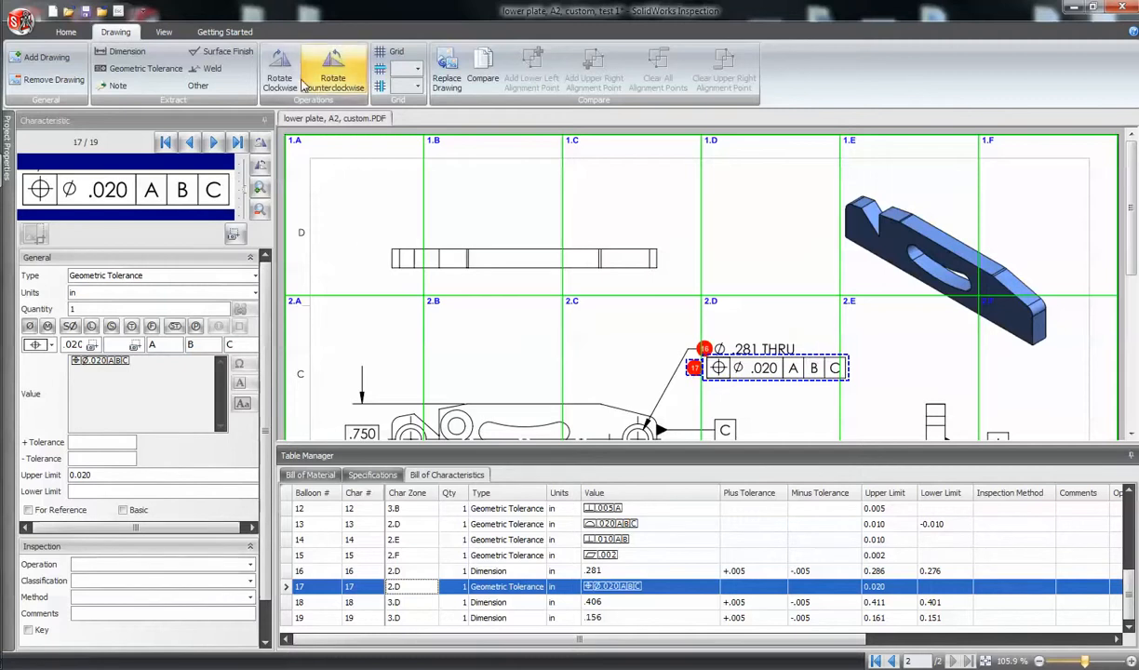
{"action": "left_click", "coordinate": [380, 52]}
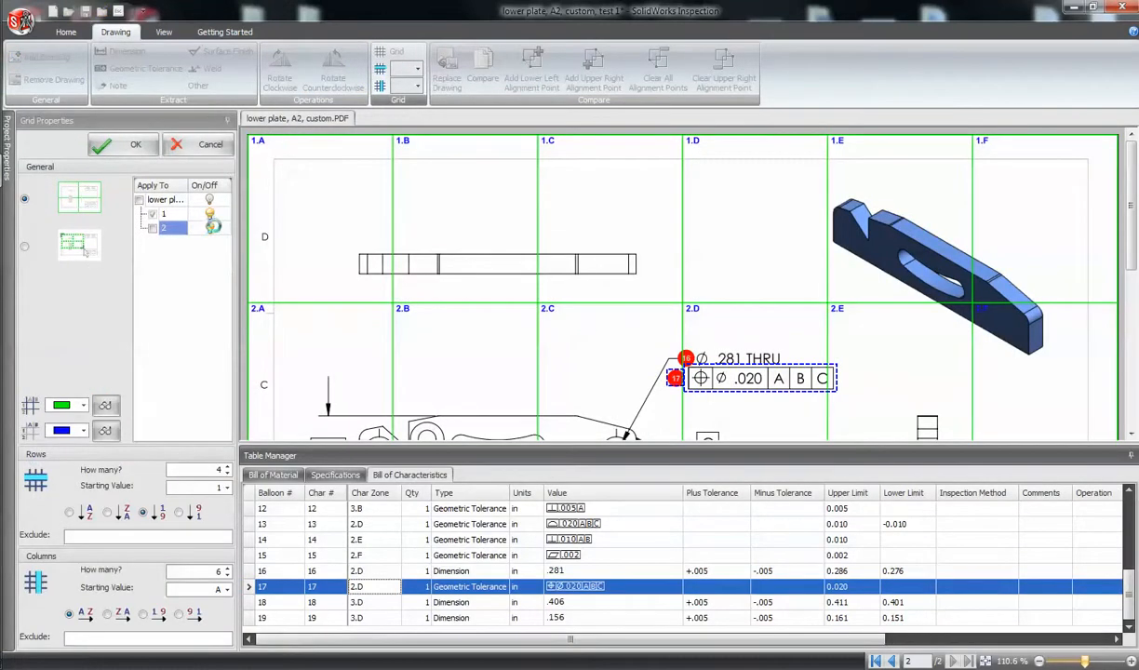
{"action": "left_click", "coordinate": [209, 215]}
{"action": "left_click", "coordinate": [210, 230]}
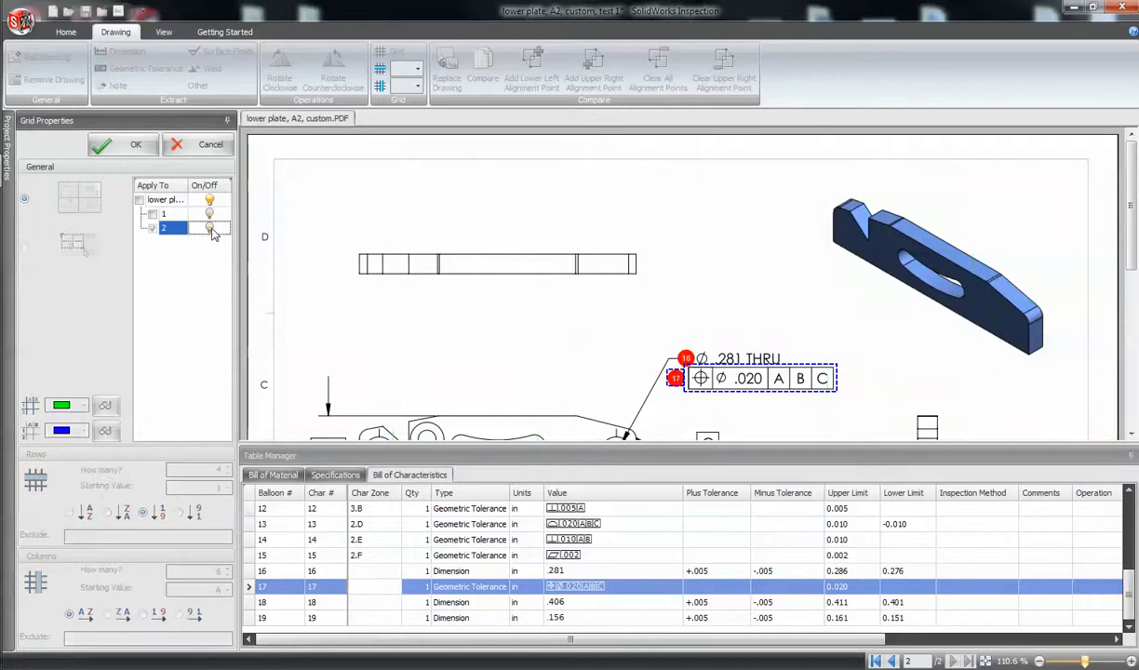
{"action": "left_click", "coordinate": [124, 147]}
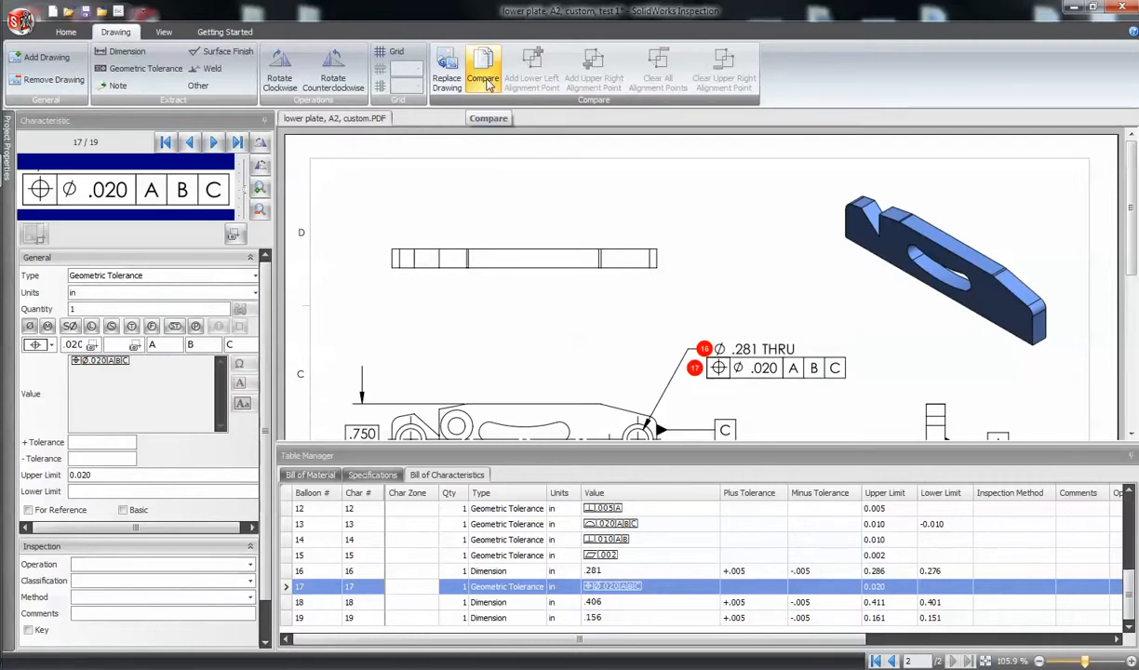
- Compare the drawing against lower plate, D2, custom.PDF, check the overlaid dimension changes, and replace the original with that revision
{"action": "left_click", "coordinate": [483, 82]}
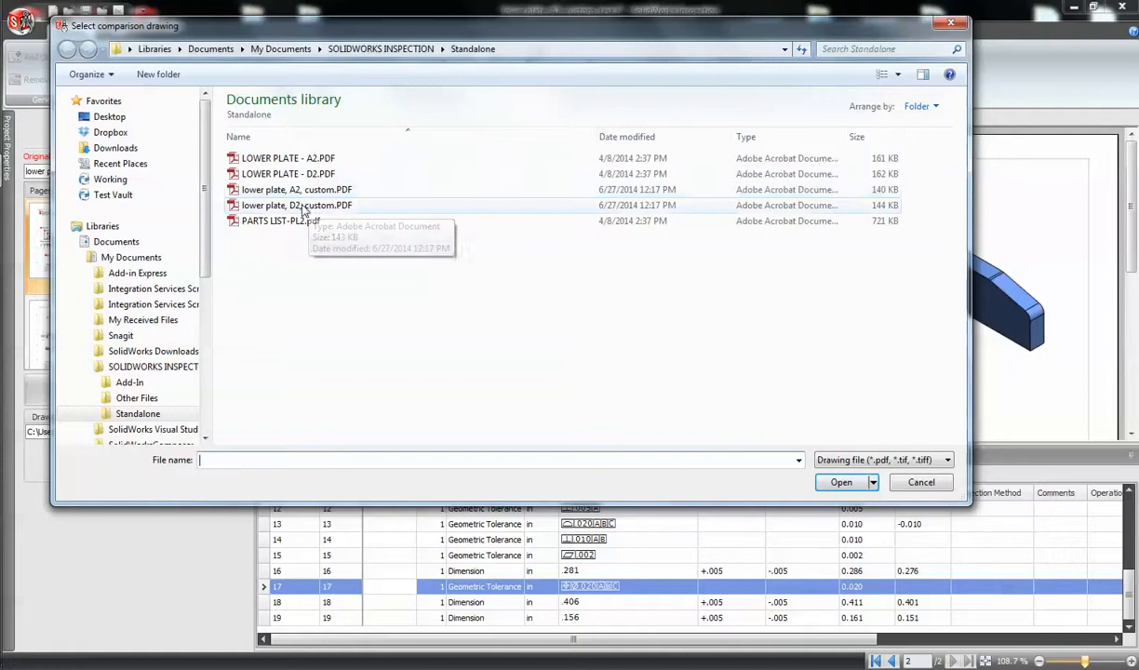
{"action": "left_click", "coordinate": [302, 207]}
{"action": "double_click", "coordinate": [302, 209]}
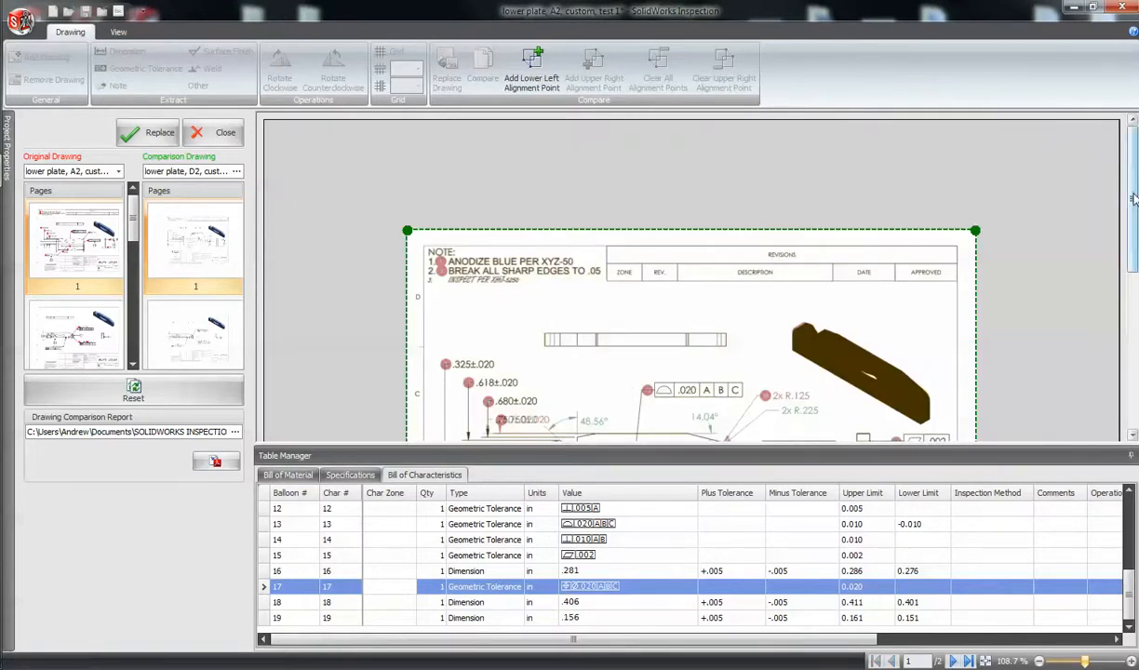
{"action": "left_click_drag", "start_coordinate": [1133, 198], "coordinate": [1133, 281]}
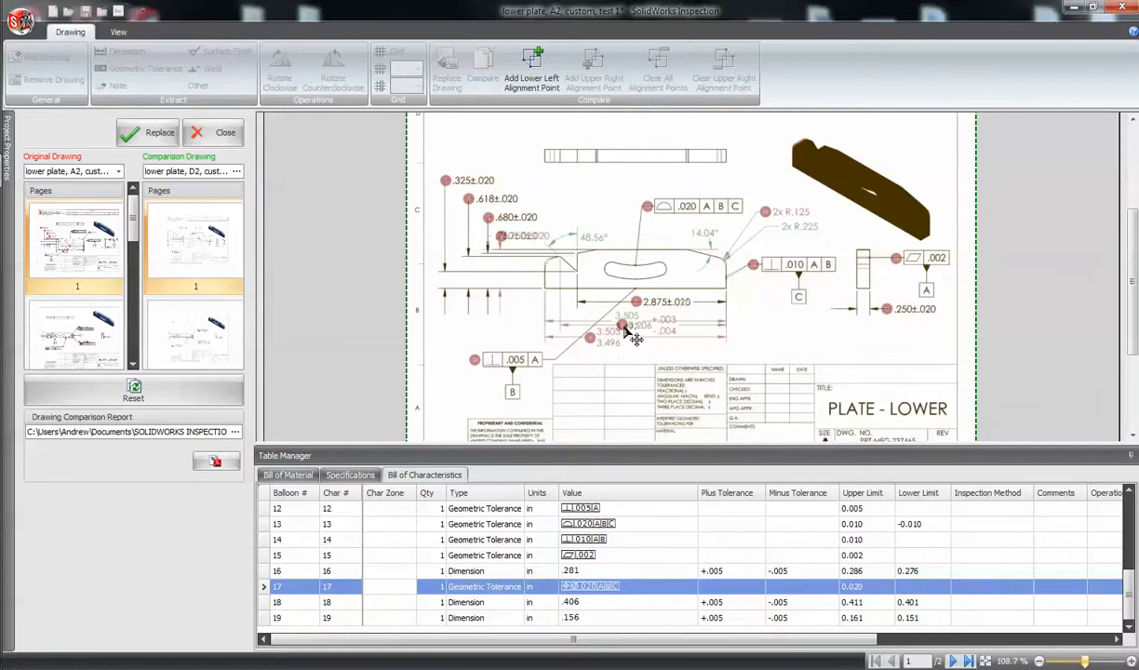
{"action": "left_click", "coordinate": [635, 329]}
{"action": "left_click", "coordinate": [159, 136]}
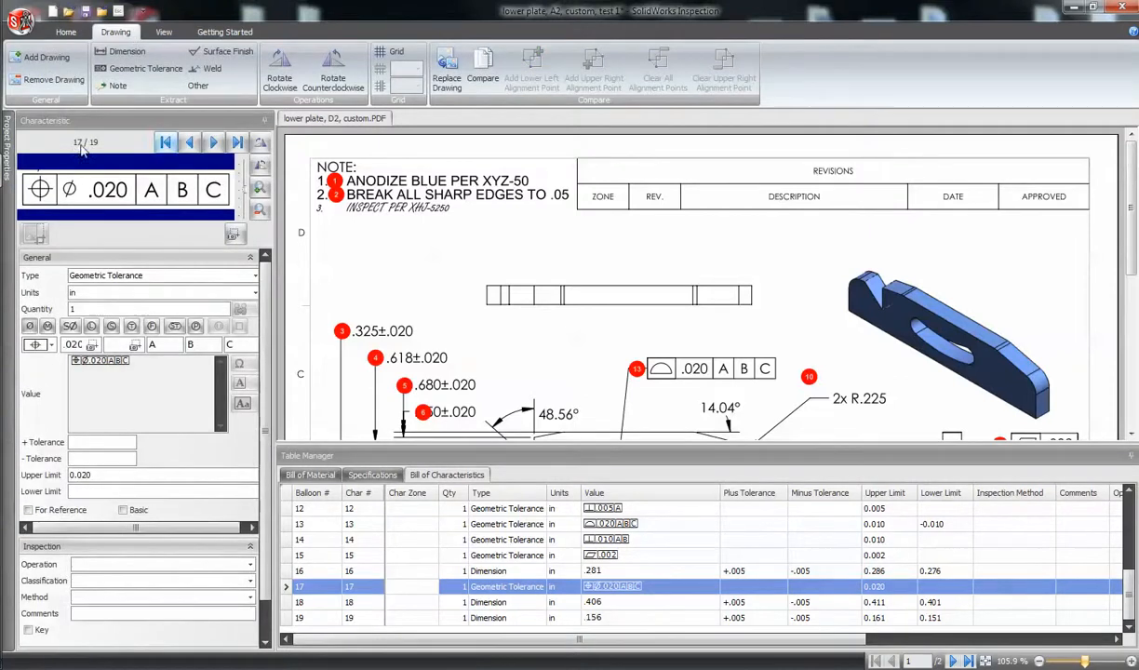
- Delete the 3.503 / 3.496 dimension characteristic together with its balloon and renumber the remaining characteristics
{"action": "left_click_drag", "start_coordinate": [1128, 249], "coordinate": [1133, 374]}
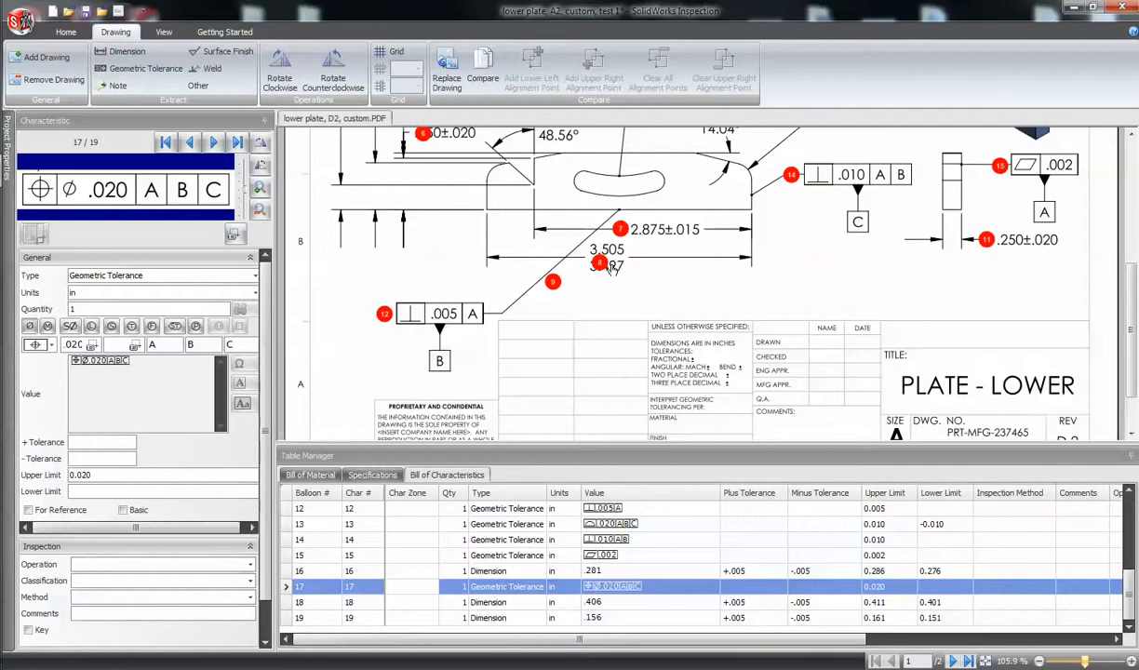
{"action": "right_click", "coordinate": [554, 285]}
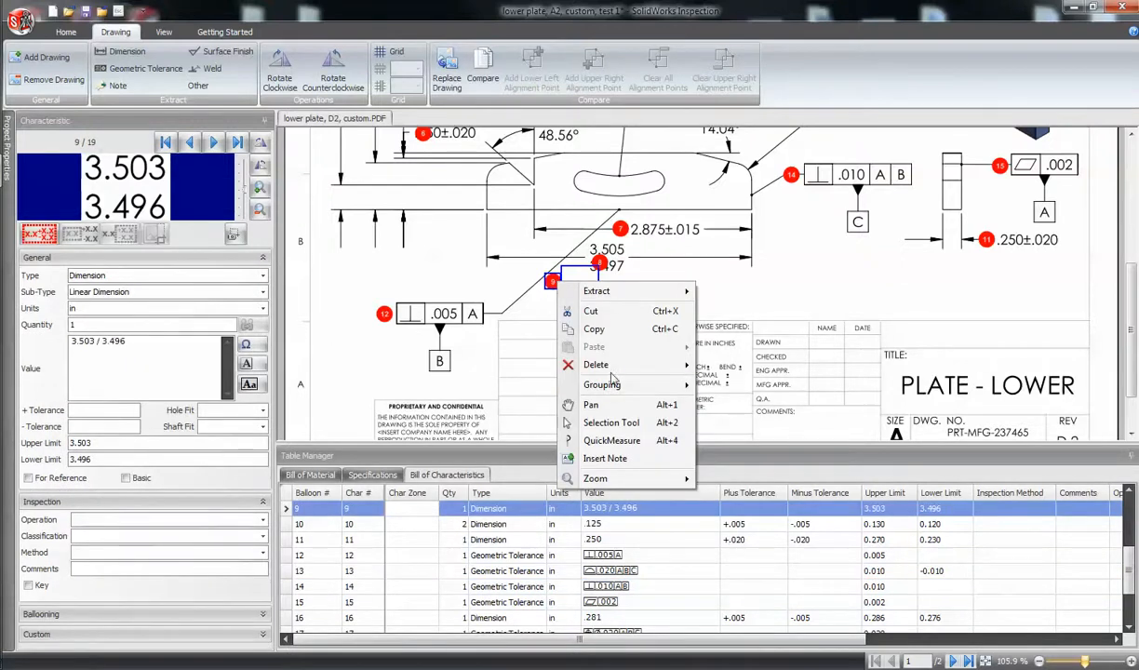
{"action": "mouse_move", "coordinate": [610, 372]}
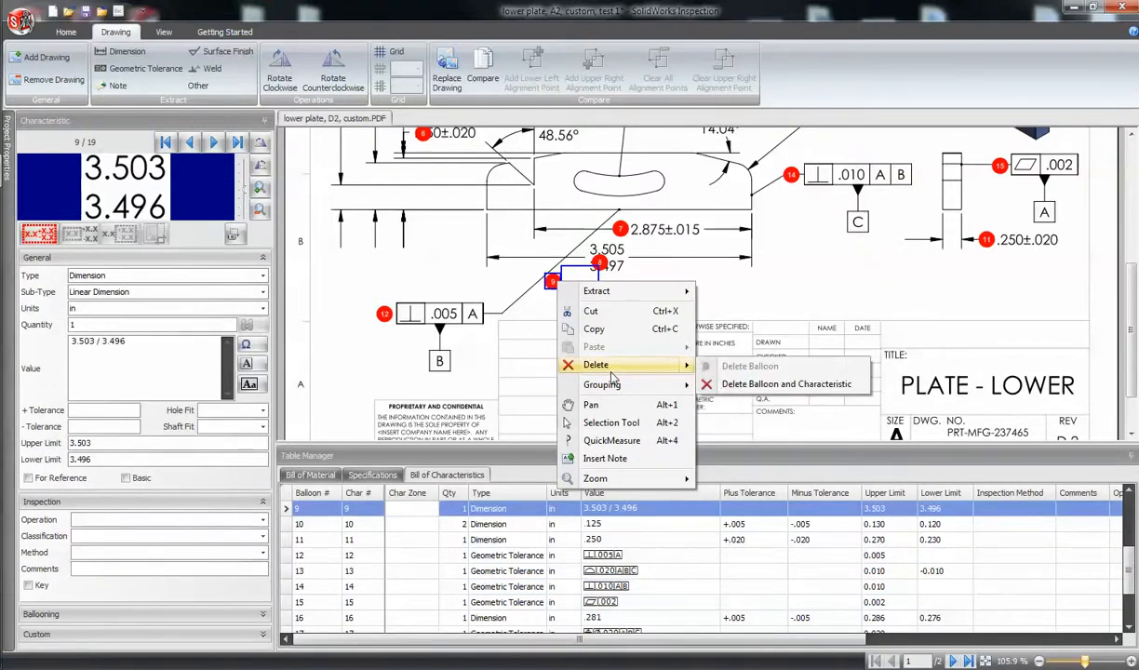
{"action": "left_click", "coordinate": [756, 386]}
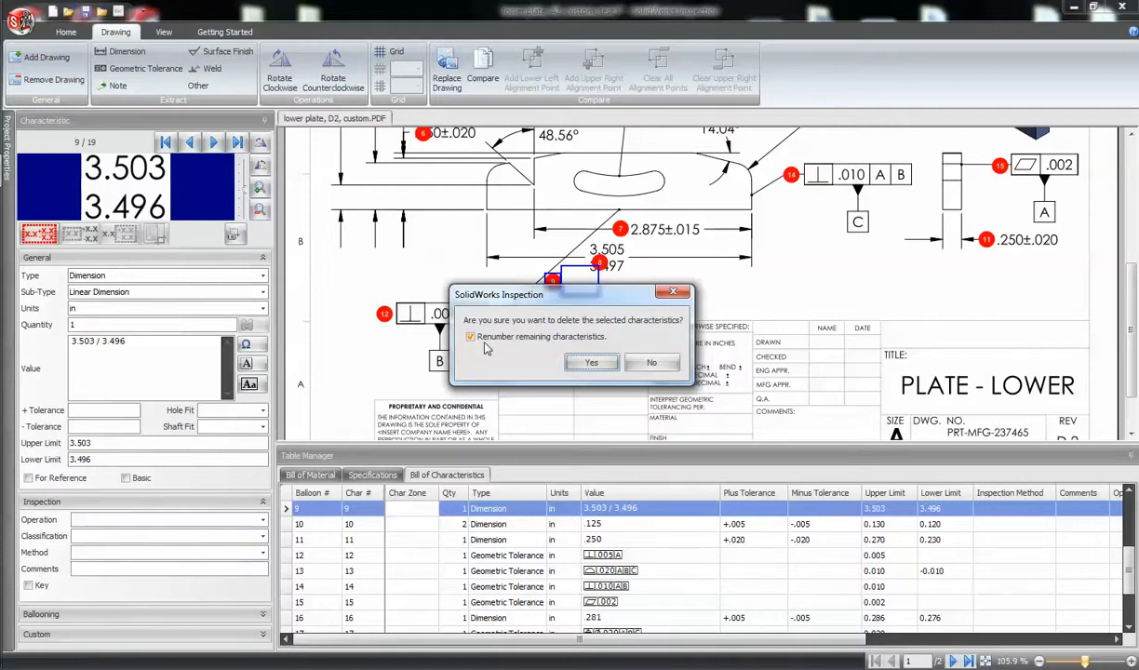
{"action": "left_click", "coordinate": [592, 364]}
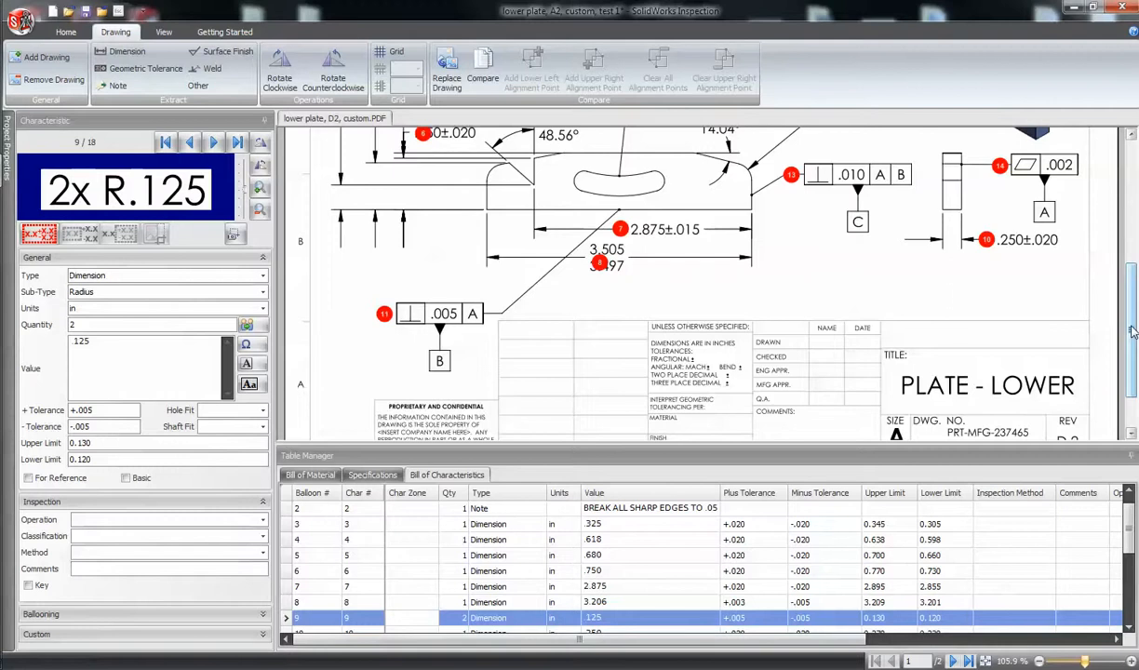
- Activate the Selection Tool and move balloon 8 off the overall length dimension text, just beside it
{"action": "left_click_drag", "start_coordinate": [1131, 331], "coordinate": [1131, 274]}
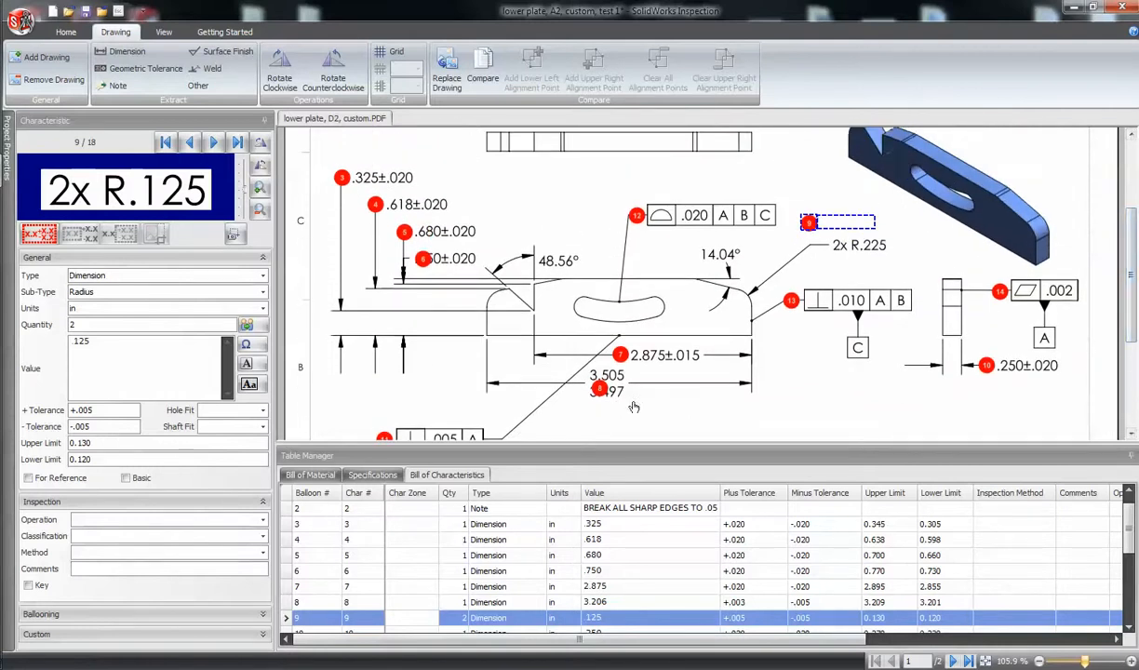
{"action": "left_click", "coordinate": [599, 387]}
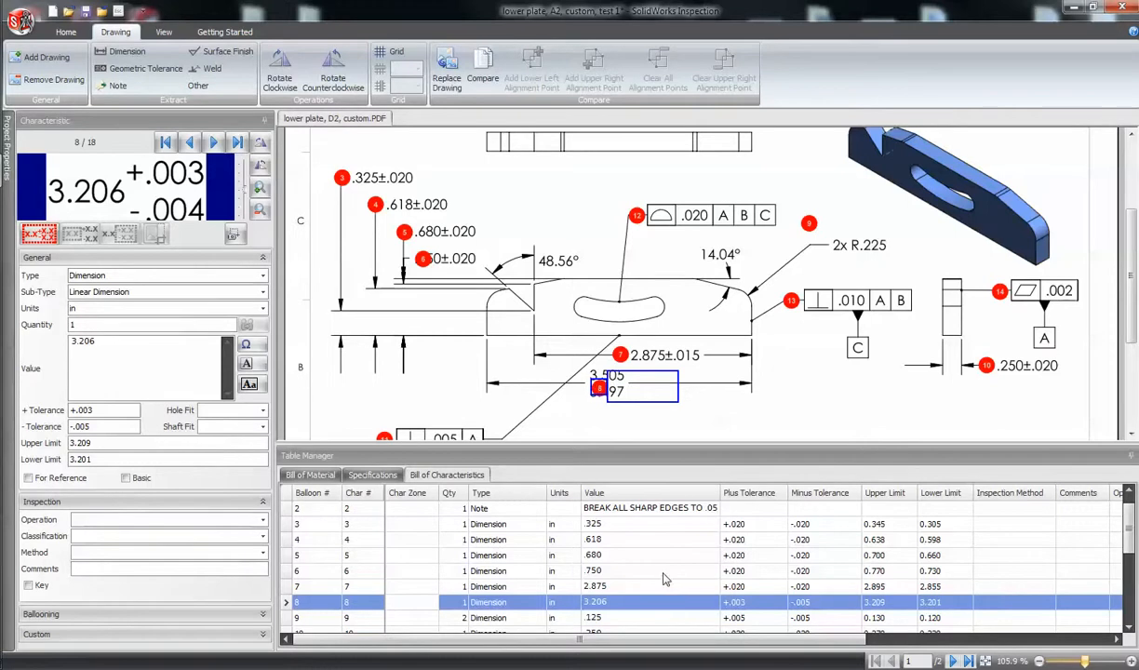
{"action": "left_click", "coordinate": [598, 604]}
{"action": "right_click", "coordinate": [733, 412]}
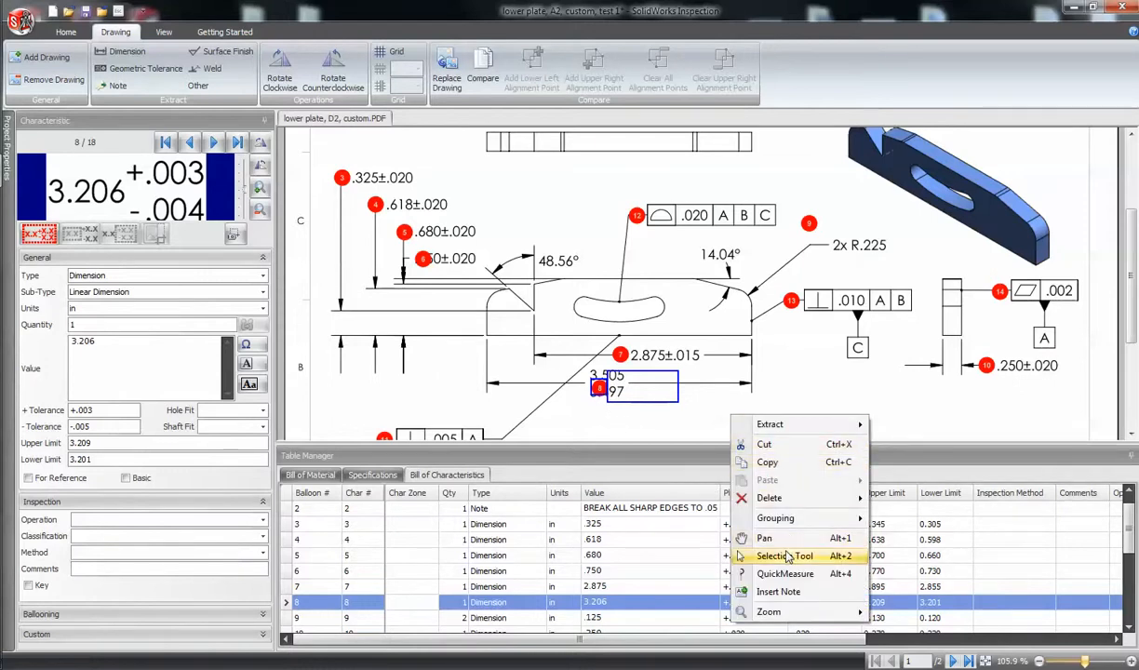
{"action": "right_click", "coordinate": [780, 396]}
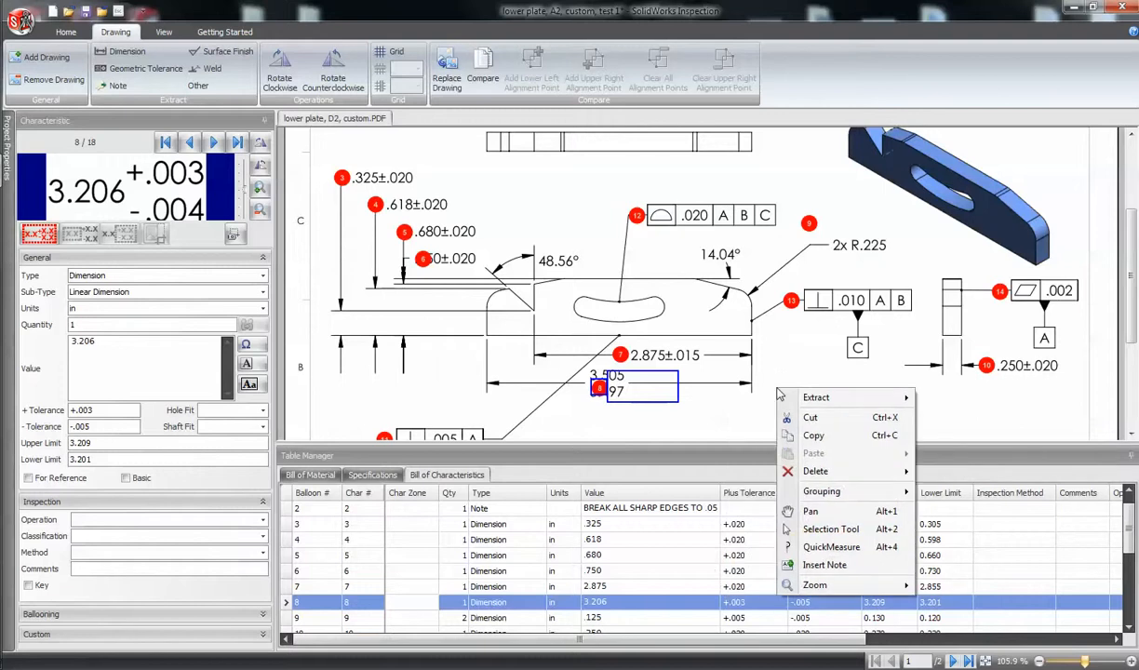
{"action": "left_click", "coordinate": [831, 529]}
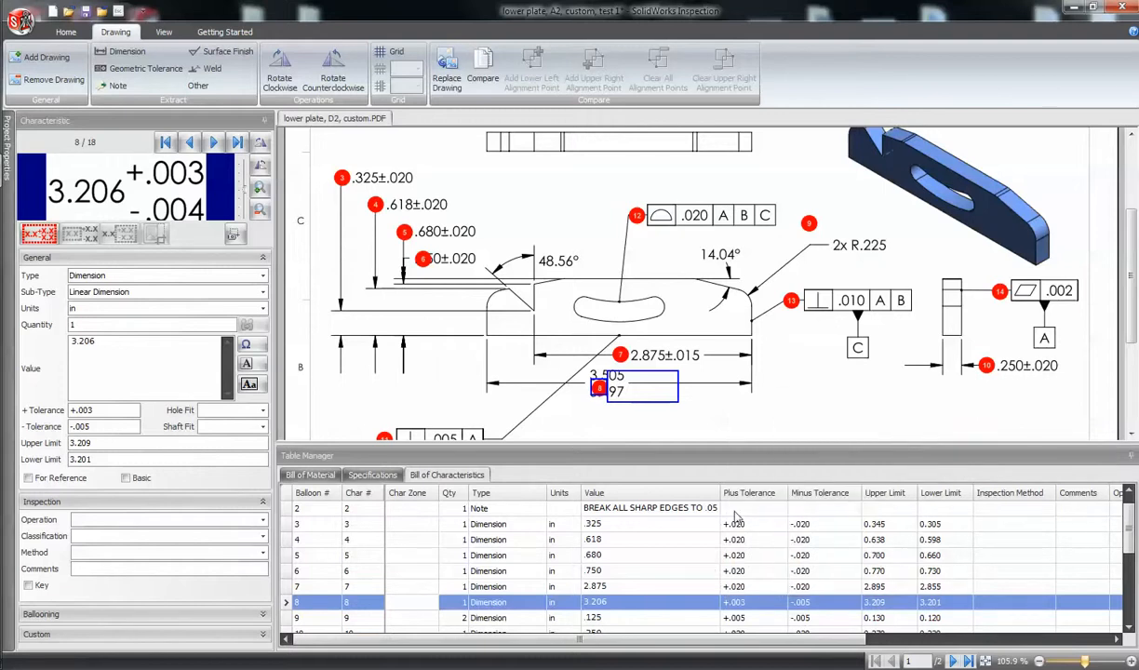
{"action": "left_click_drag", "start_coordinate": [597, 390], "coordinate": [576, 382]}
- Fit characteristic 8's capture area around the 3.505 / 3.497 limits and re-extract its value from the drawing
{"action": "left_click", "coordinate": [625, 402]}
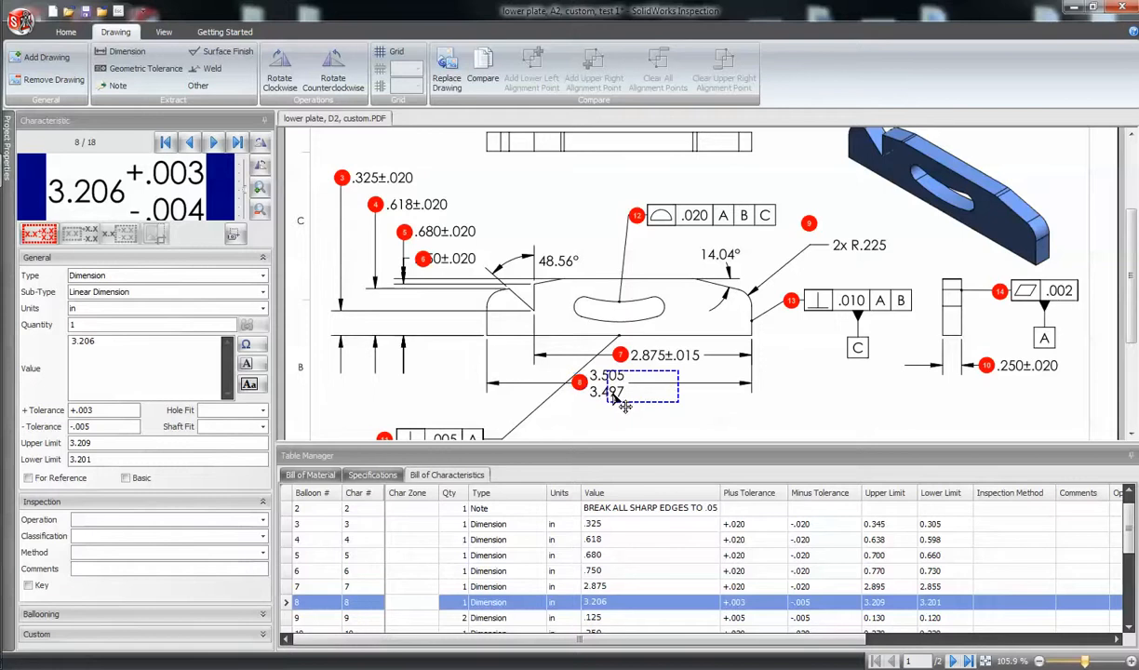
{"action": "mouse_move", "coordinate": [613, 390]}
{"action": "left_mouse_down"}
{"action": "mouse_move", "coordinate": [595, 379]}
{"action": "mouse_move", "coordinate": [647, 390]}
{"action": "mouse_move", "coordinate": [629, 391]}
{"action": "left_mouse_up"}
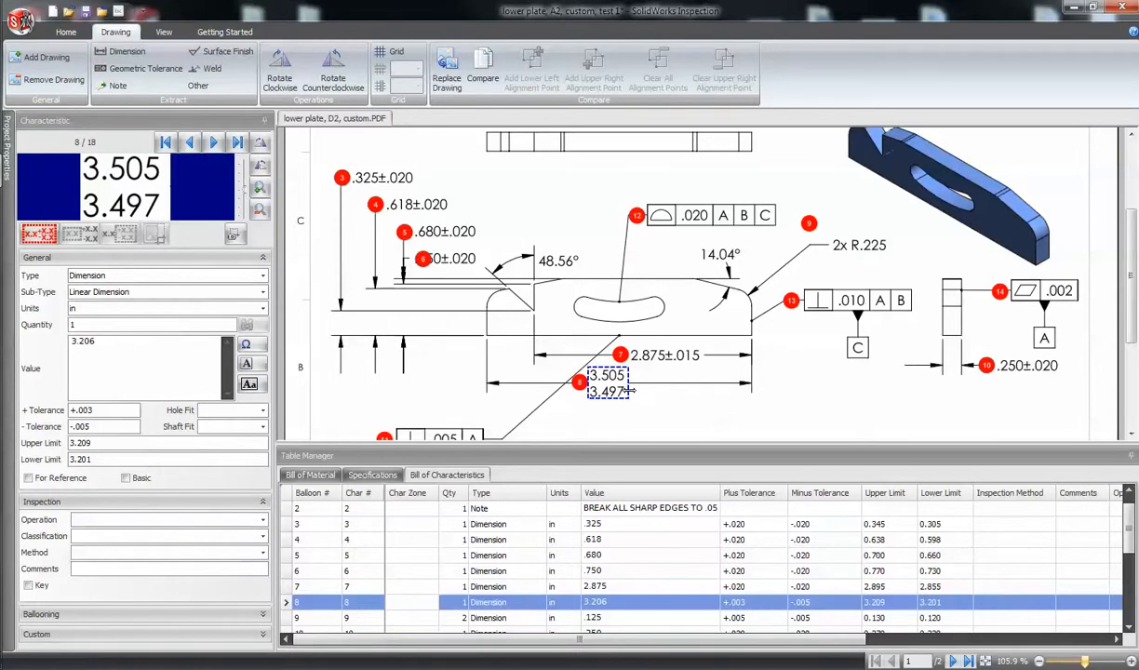
{"action": "left_click", "coordinate": [236, 237]}
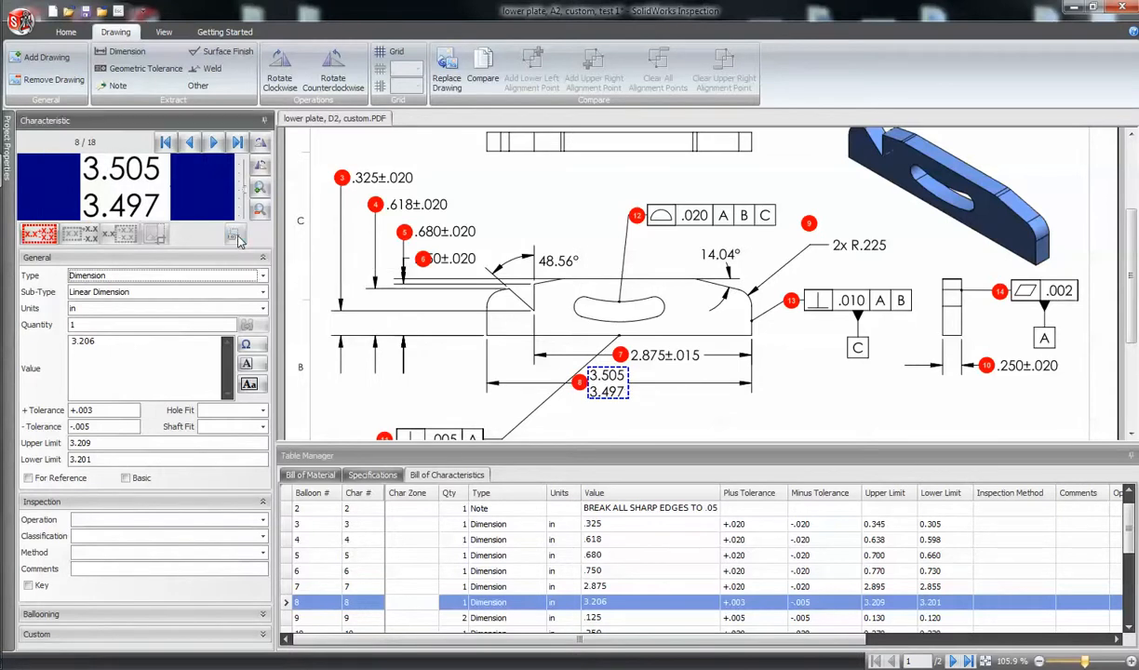
{"action": "left_click", "coordinate": [39, 237]}
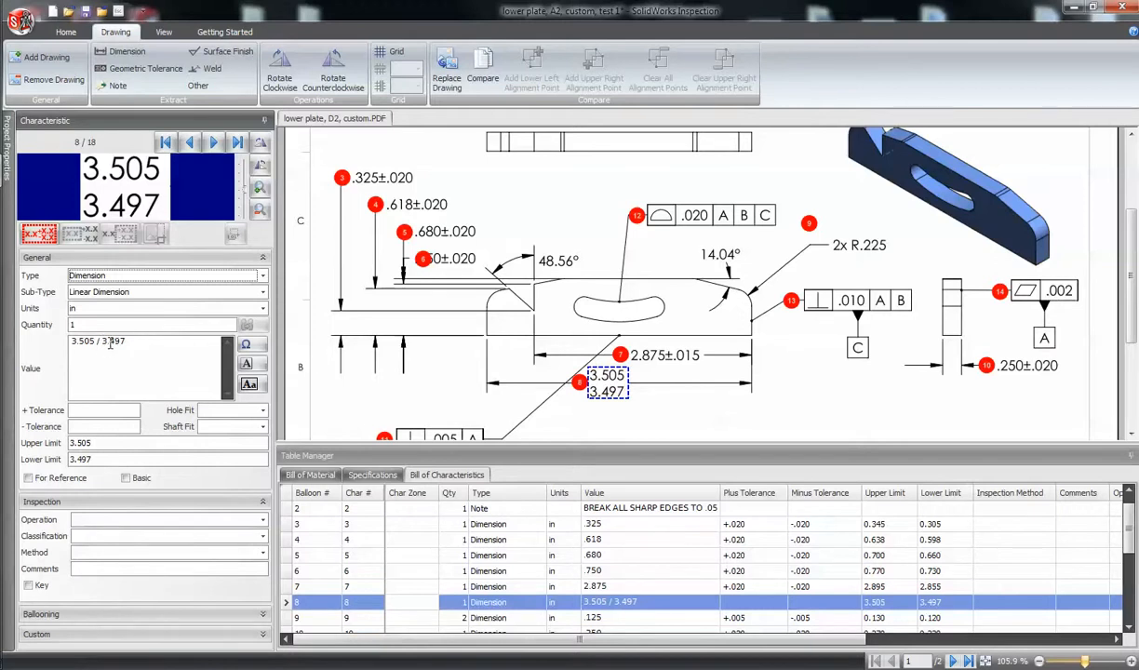
{"action": "left_click", "coordinate": [610, 606]}
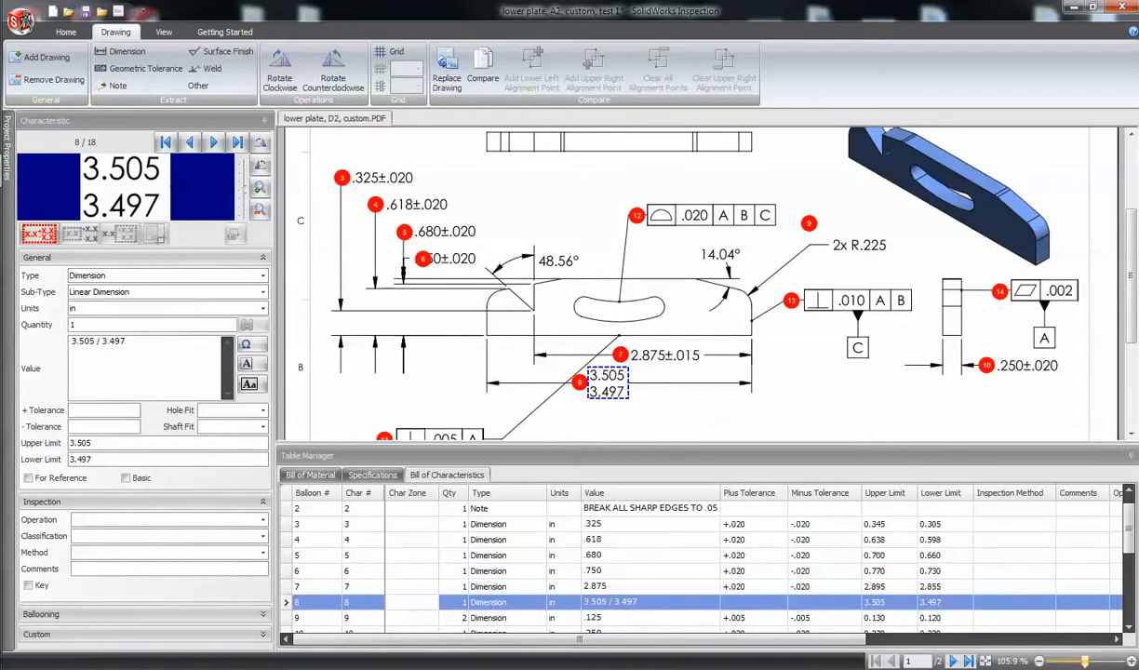
- Open LOWER PLATE - D2.PDF from the SOLIDWORKS INSPECTION Standalone folder in Adobe Reader, inspect its dimension text, and close the PDF and folder
{"action": "key", "text": "super"}
{"action": "left_click", "coordinate": [204, 131]}
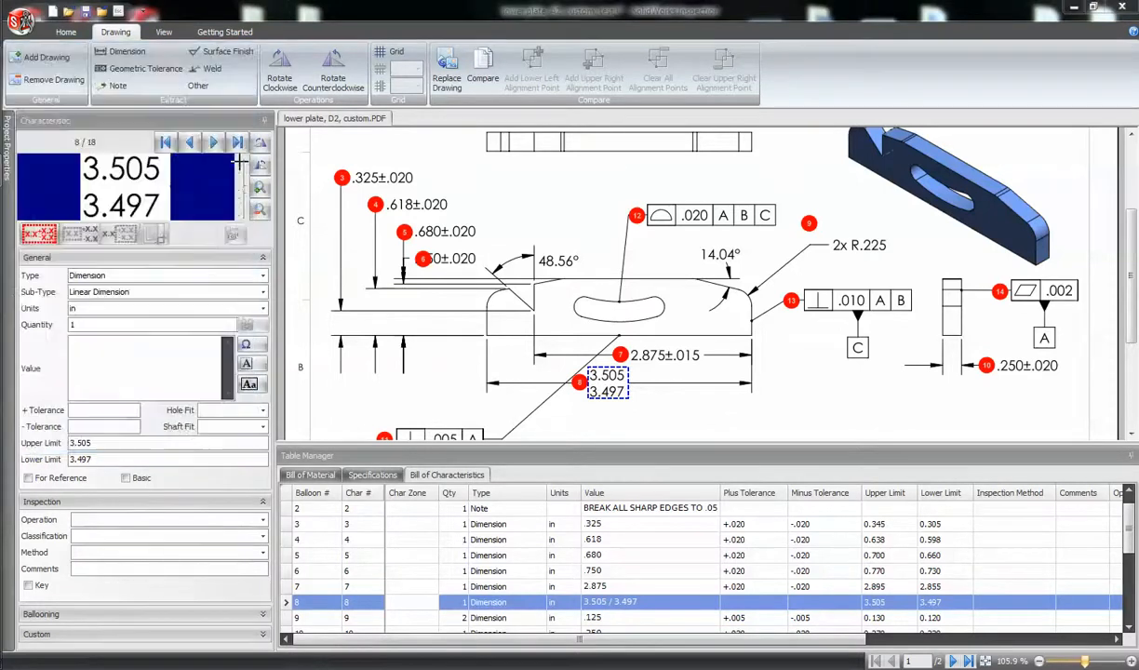
{"action": "double_click", "coordinate": [476, 234]}
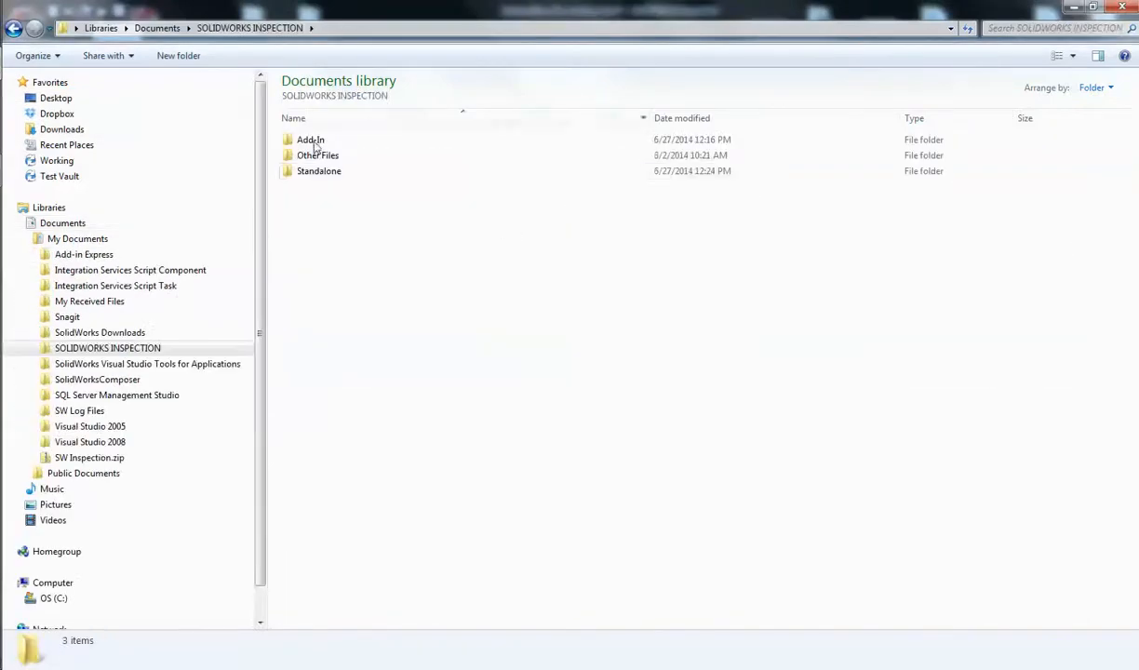
{"action": "double_click", "coordinate": [314, 171]}
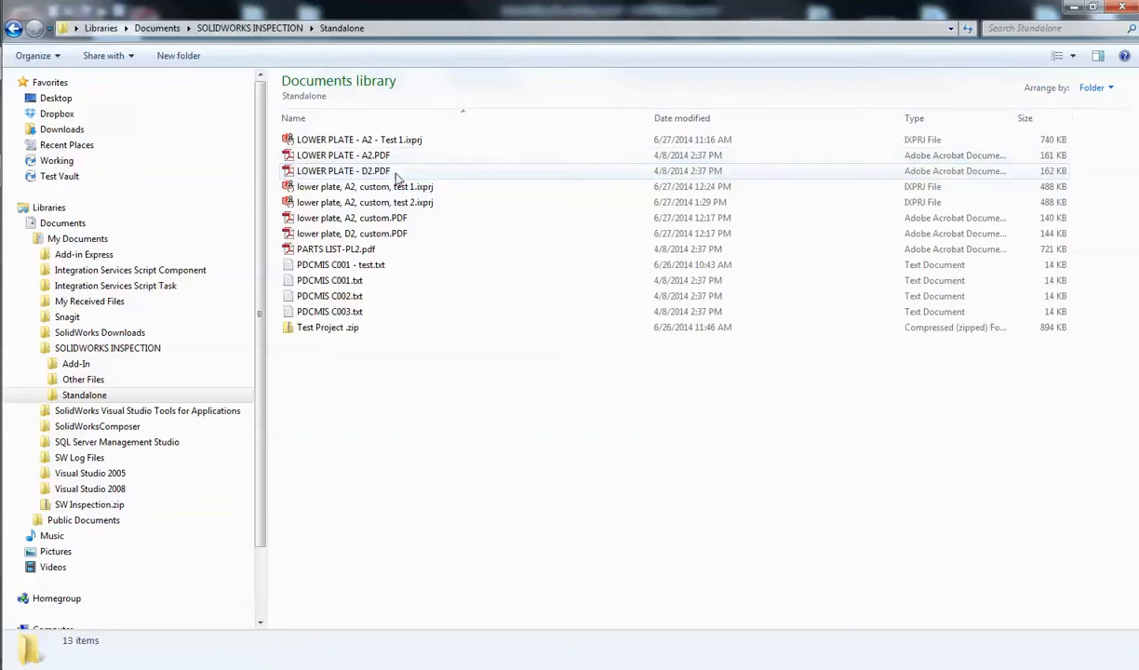
{"action": "left_click", "coordinate": [434, 173]}
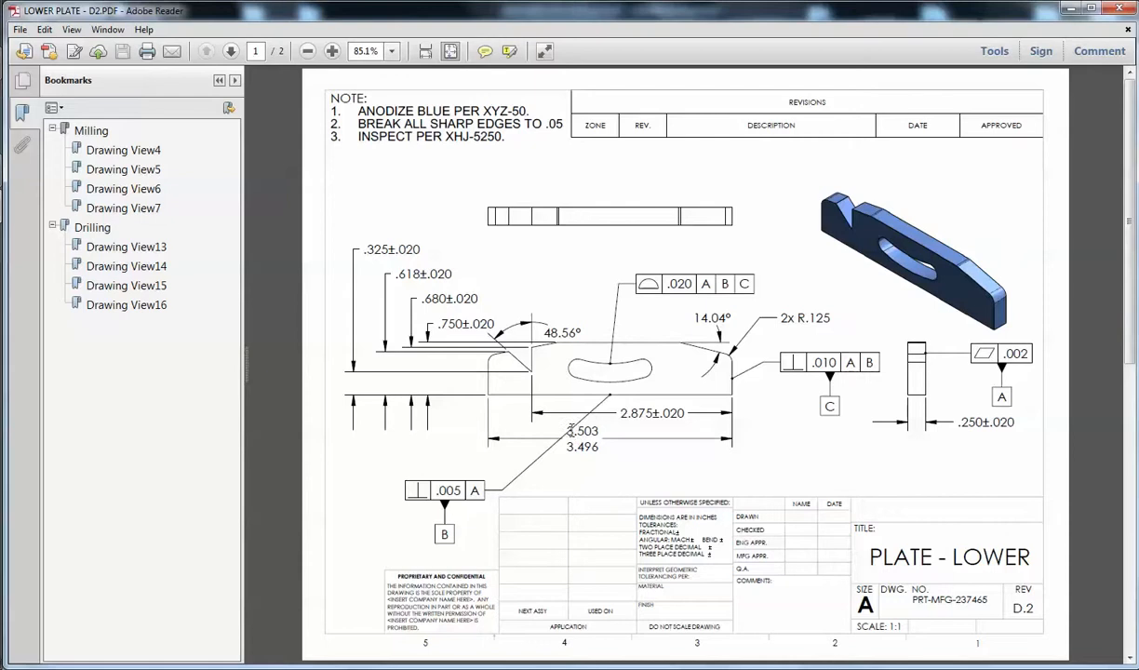
{"action": "key", "text": "ctrl"}
{"action": "left_click", "coordinate": [1117, 12]}
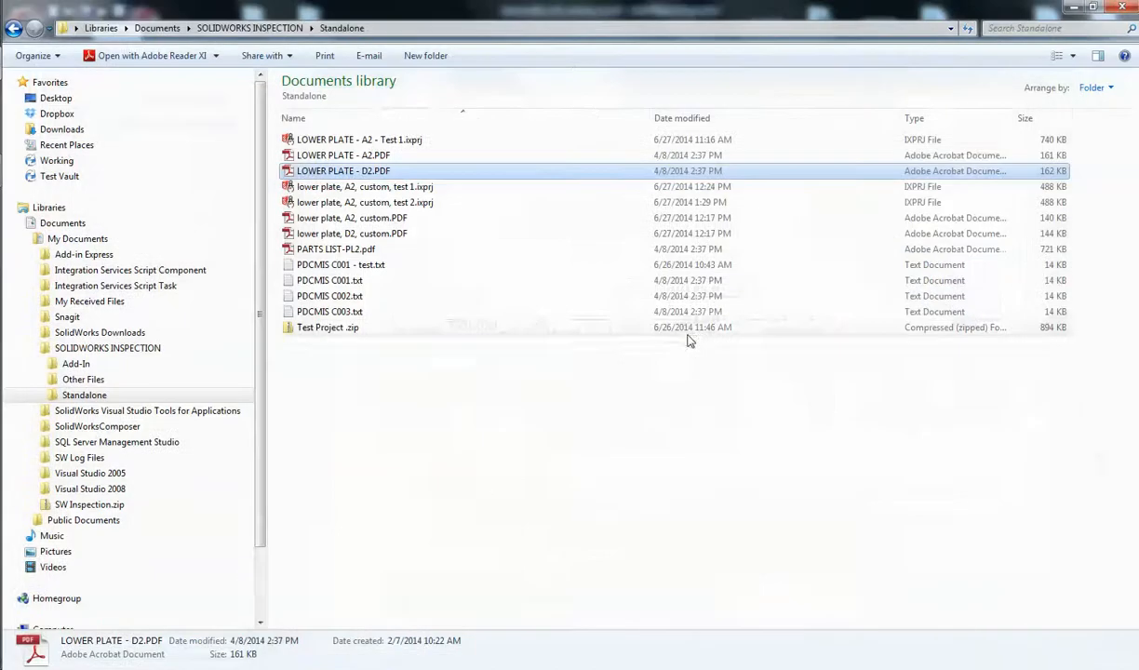
{"action": "left_click", "coordinate": [1122, 8]}
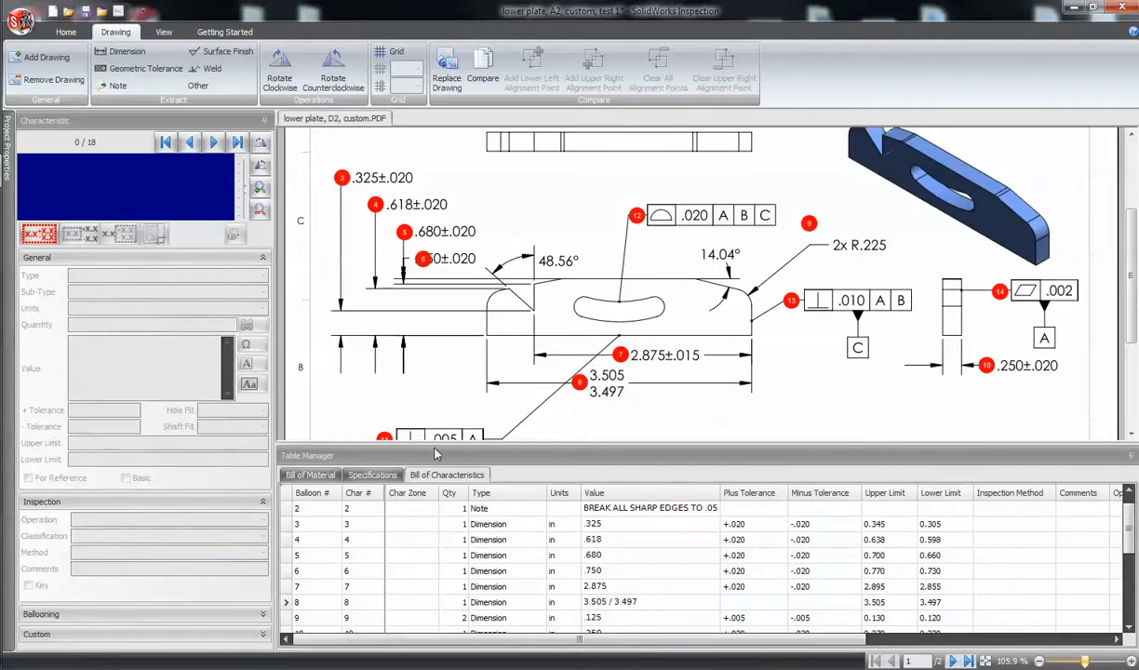
- Show the Bill of Material table and add PARTS LIST-PL2.pdf to the project as a drawing
{"action": "left_click", "coordinate": [314, 475]}
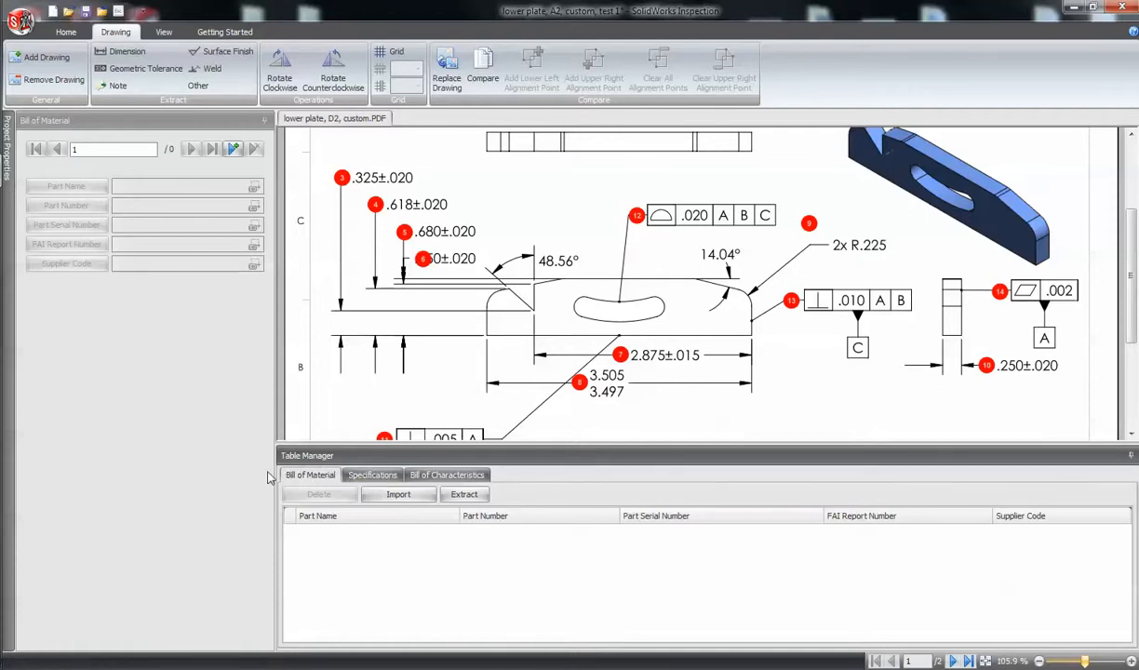
{"action": "left_click", "coordinate": [47, 59]}
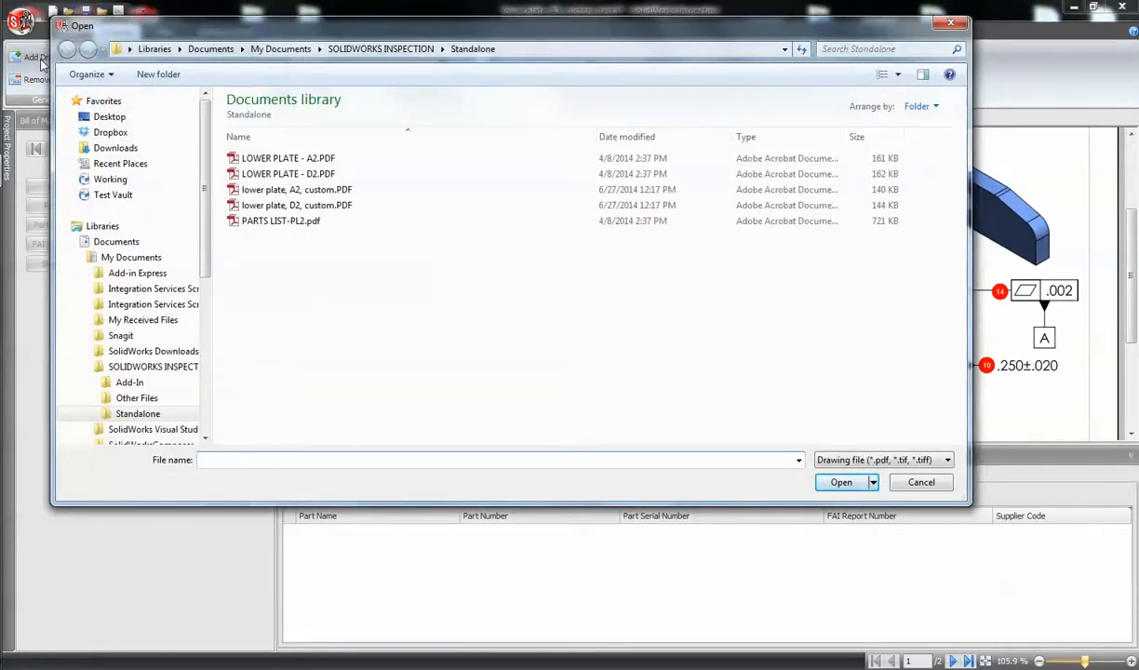
{"action": "double_click", "coordinate": [305, 221]}
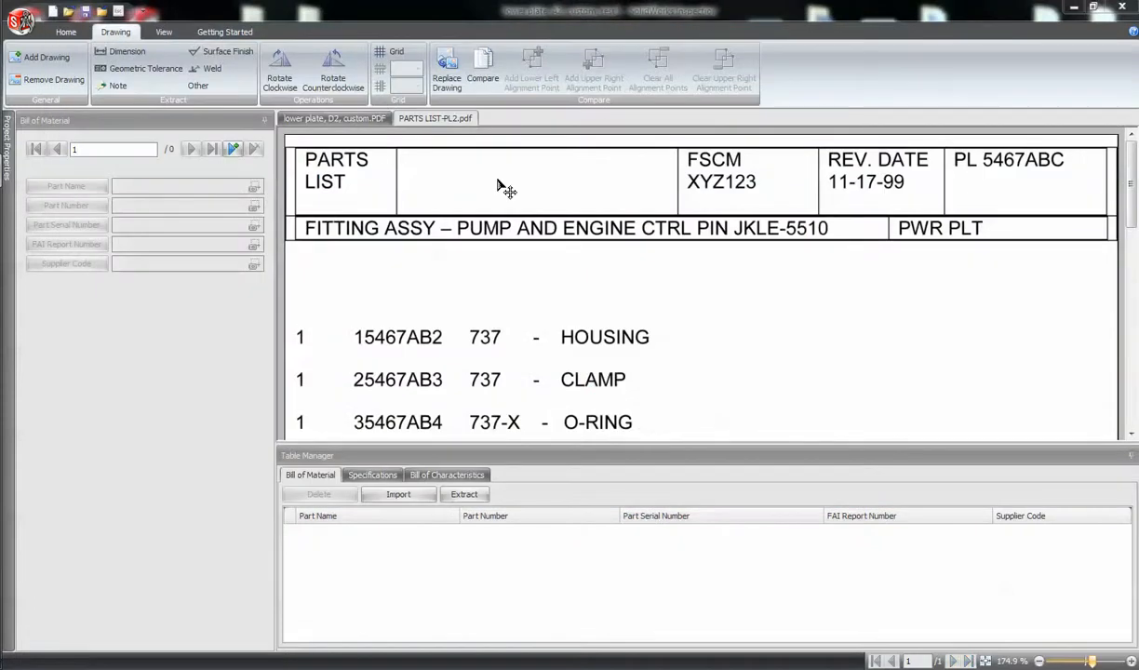
- Extract the parts table rows from HOUSING through BUSHING for the Bill of Material, excluding the quantity column
{"action": "left_click", "coordinate": [165, 33]}
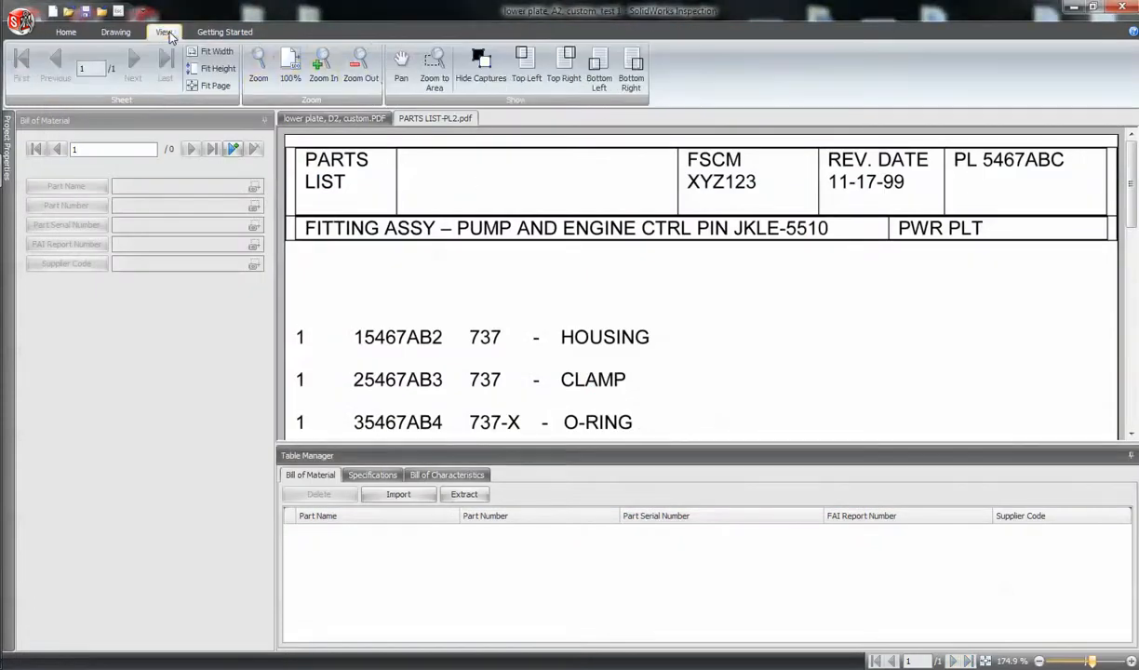
{"action": "left_click", "coordinate": [360, 78]}
{"action": "left_click", "coordinate": [362, 80]}
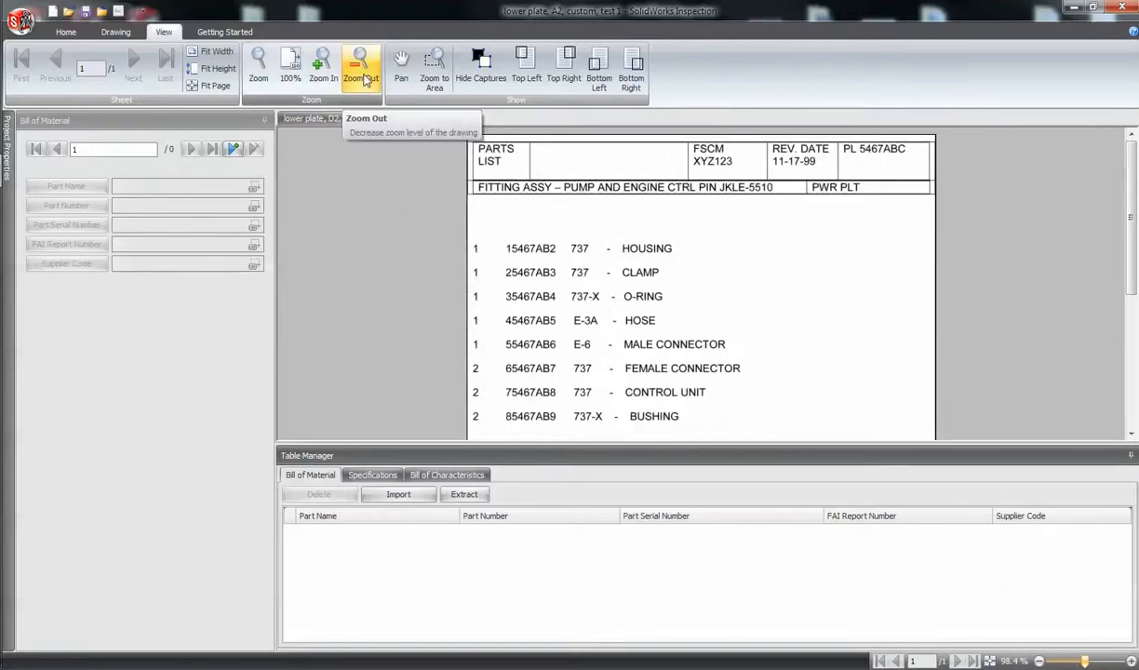
{"action": "left_click", "coordinate": [465, 495]}
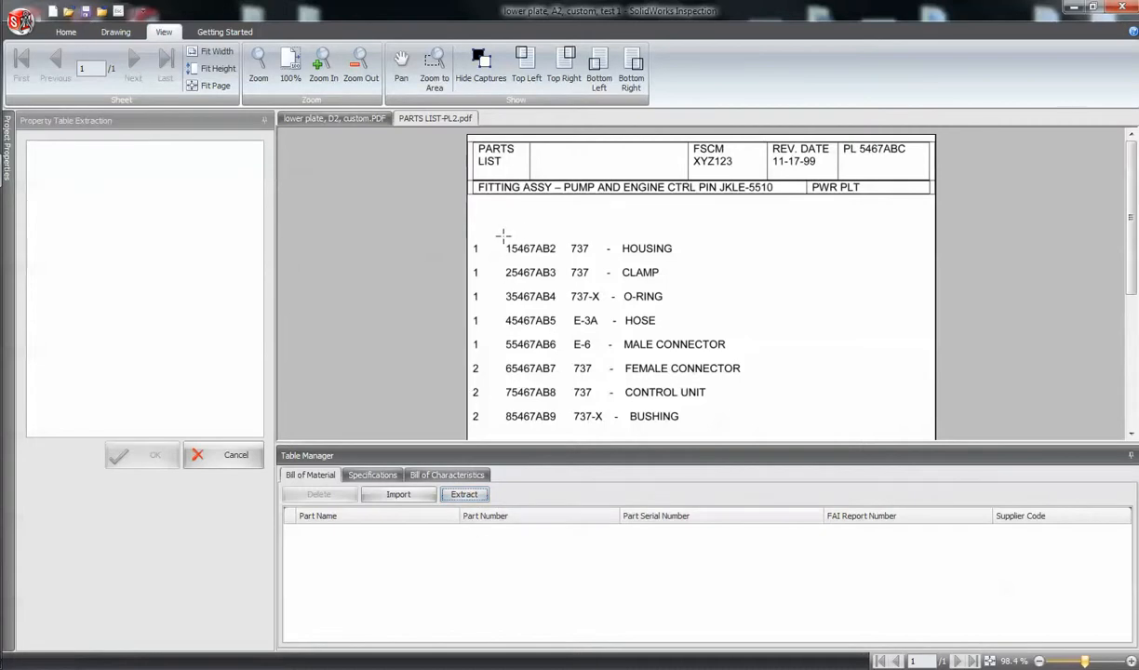
{"action": "left_click_drag", "start_coordinate": [500, 241], "coordinate": [751, 430]}
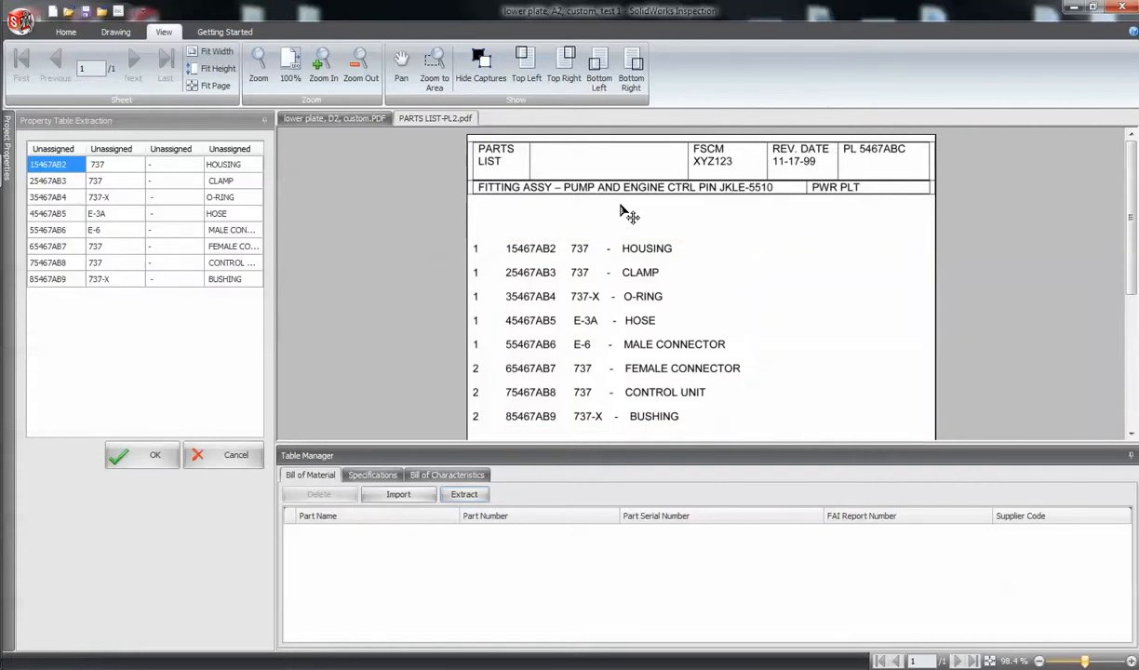
- Assign the extracted columns as Part Number, Serial Number and Part Name, leaving the dash column unassigned
{"action": "left_click", "coordinate": [61, 151]}
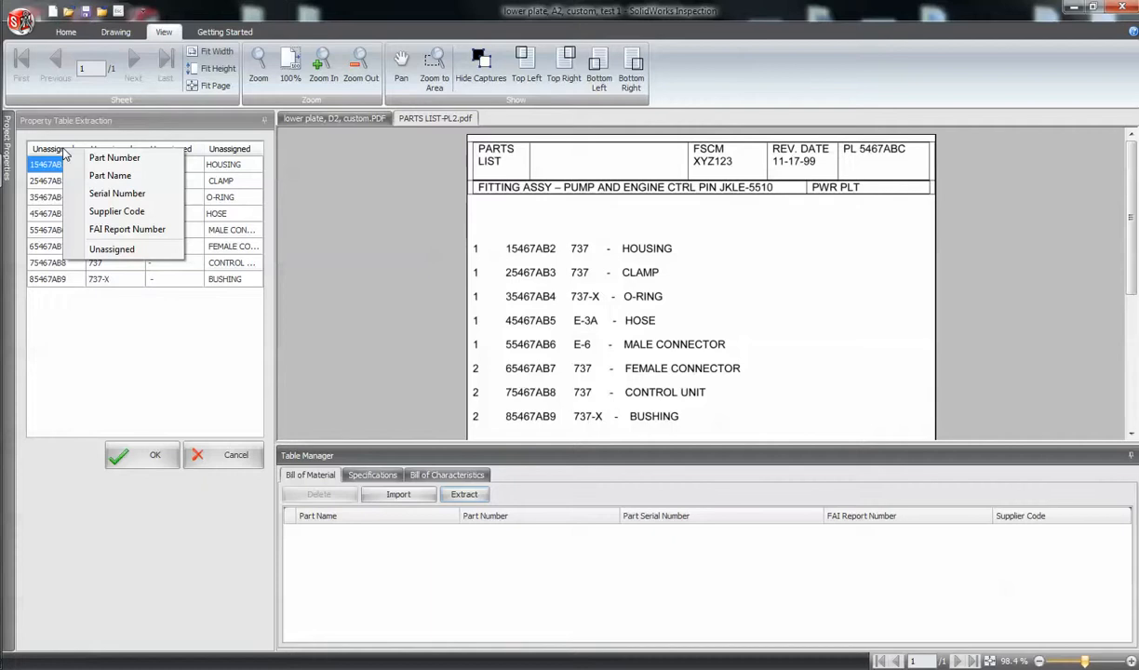
{"action": "left_click", "coordinate": [130, 157]}
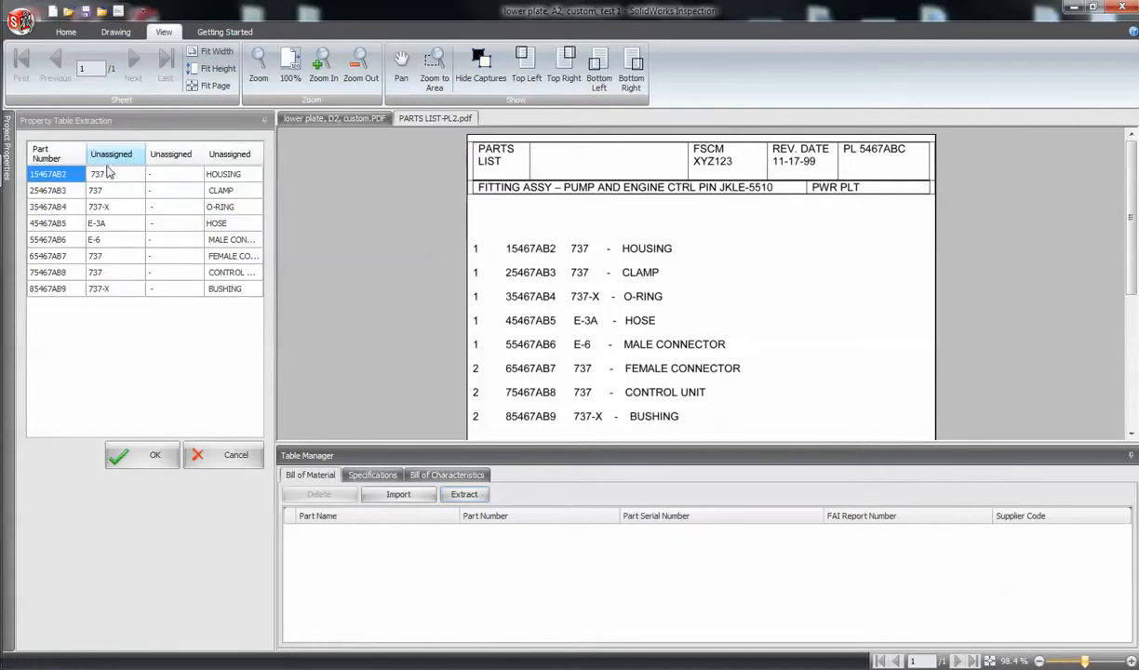
{"action": "left_click", "coordinate": [119, 159]}
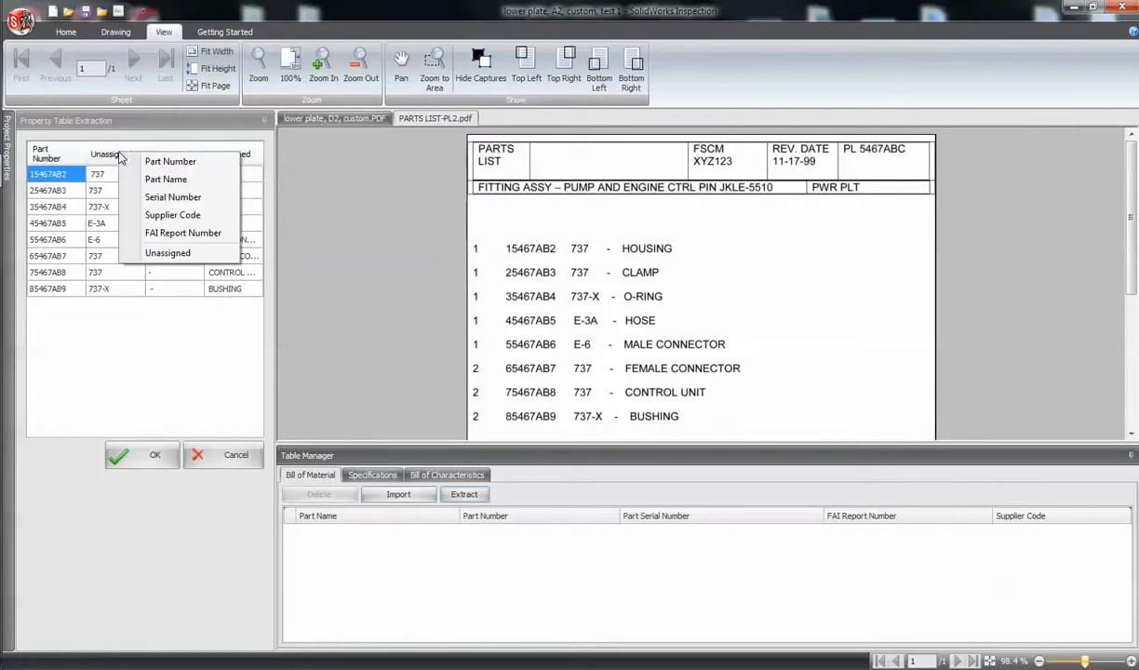
{"action": "left_click", "coordinate": [172, 198]}
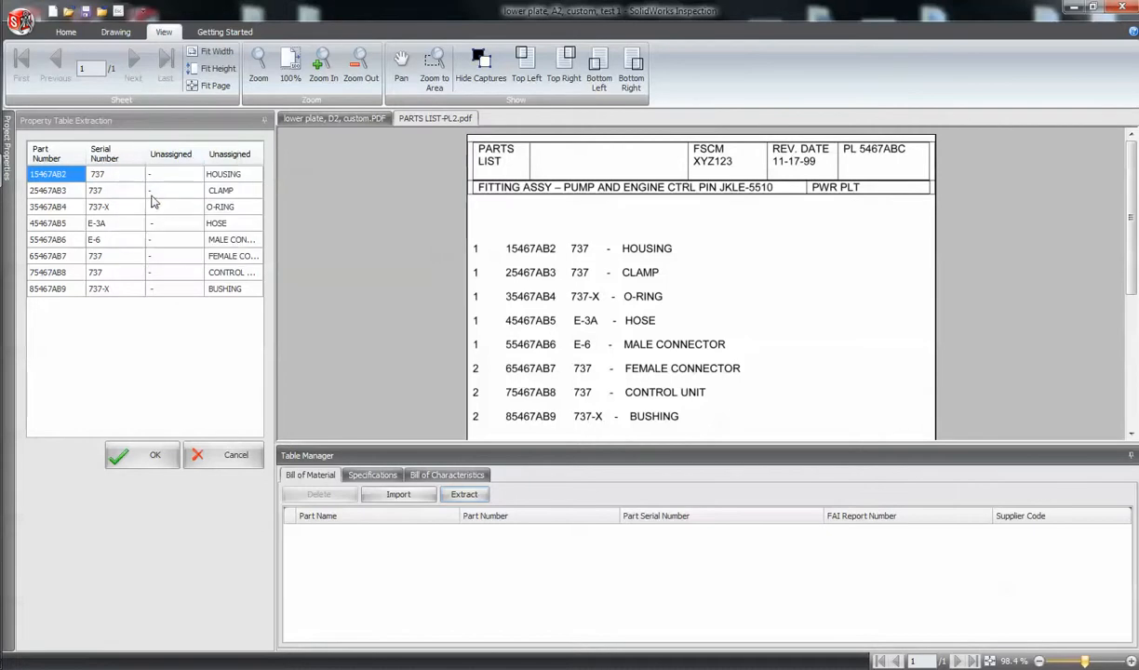
{"action": "left_click", "coordinate": [235, 158]}
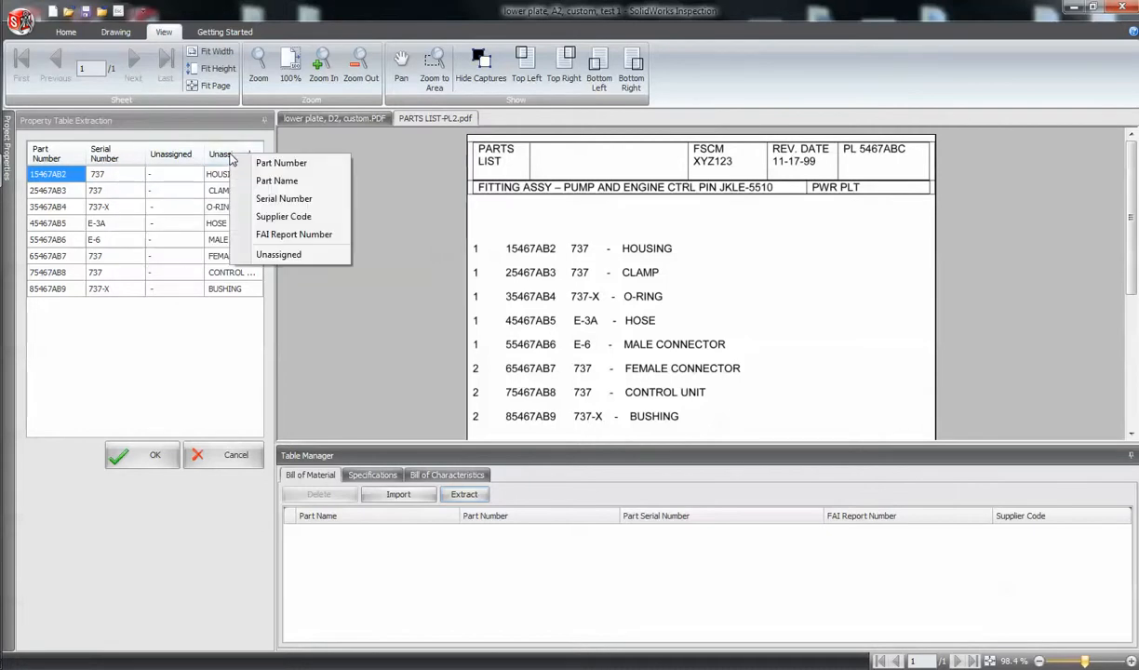
{"action": "left_click", "coordinate": [276, 180]}
{"action": "left_click", "coordinate": [182, 155]}
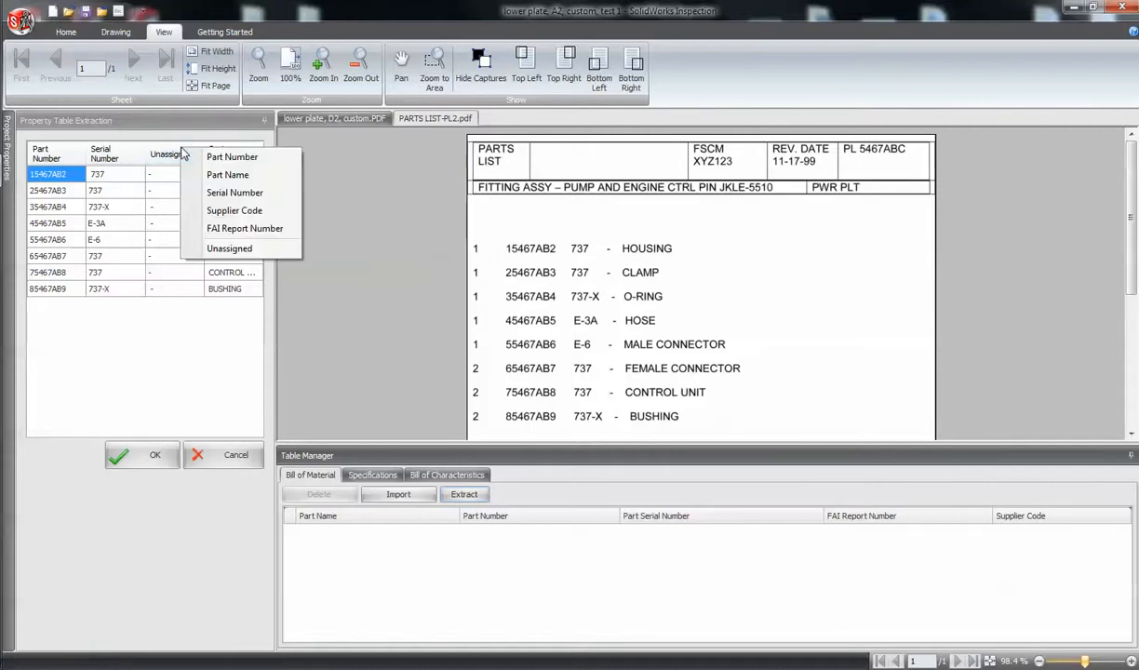
{"action": "left_click", "coordinate": [195, 349]}
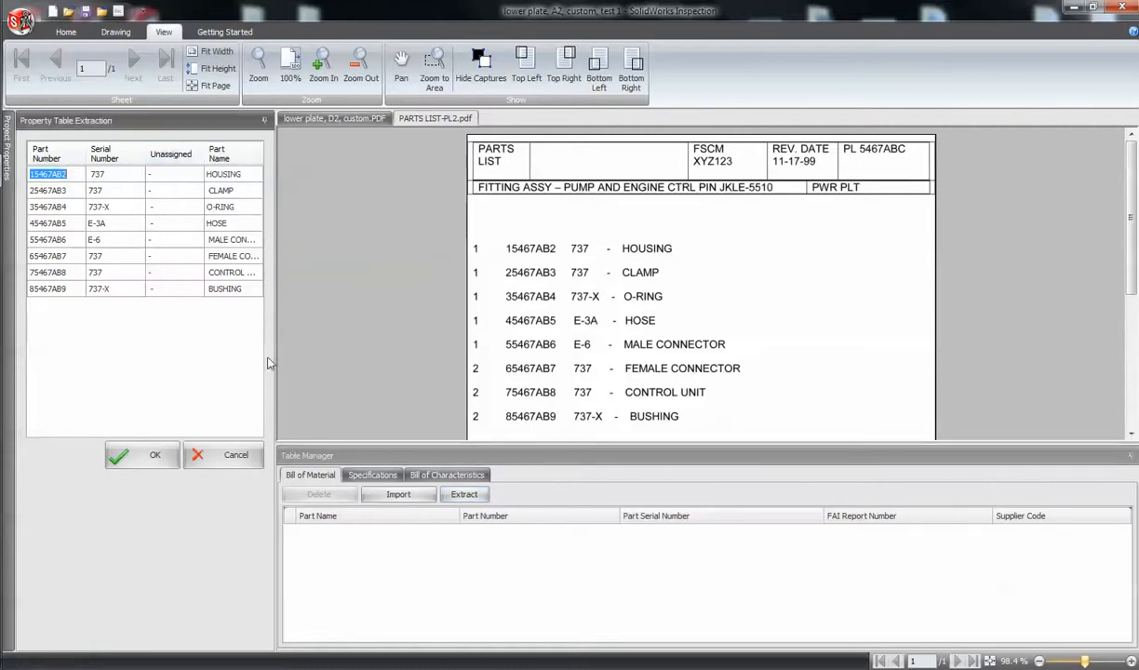
- Accept the extracted parts into the Bill of Material and enlarge the Table Manager so every row fits
{"action": "left_click", "coordinate": [152, 458]}
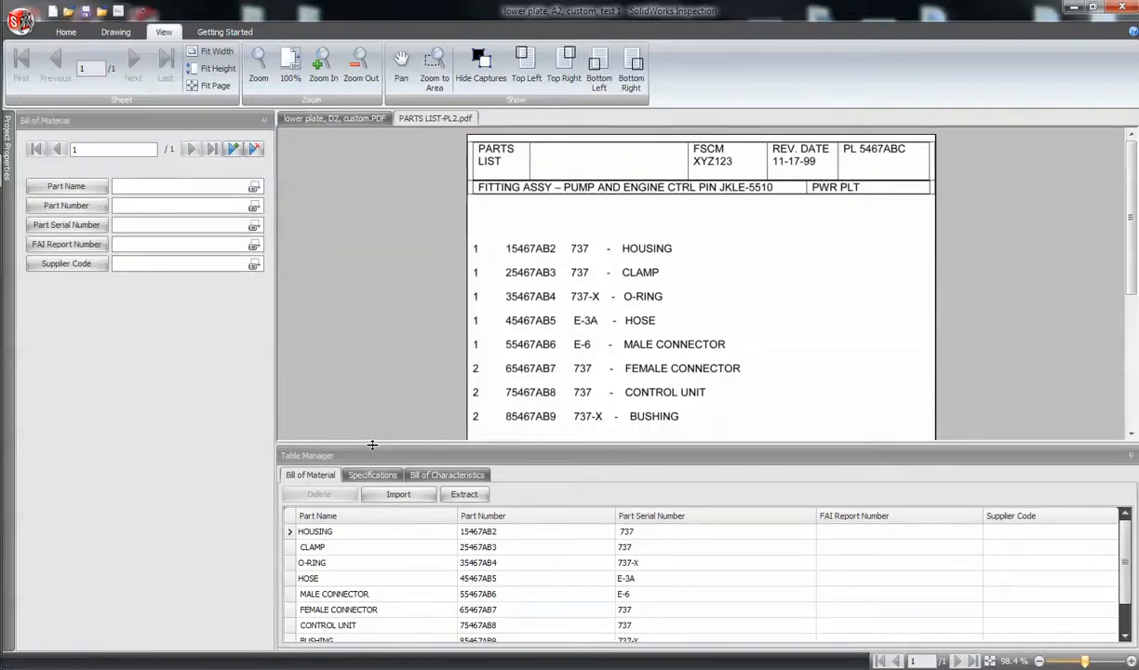
{"action": "left_click_drag", "start_coordinate": [371, 446], "coordinate": [387, 363]}
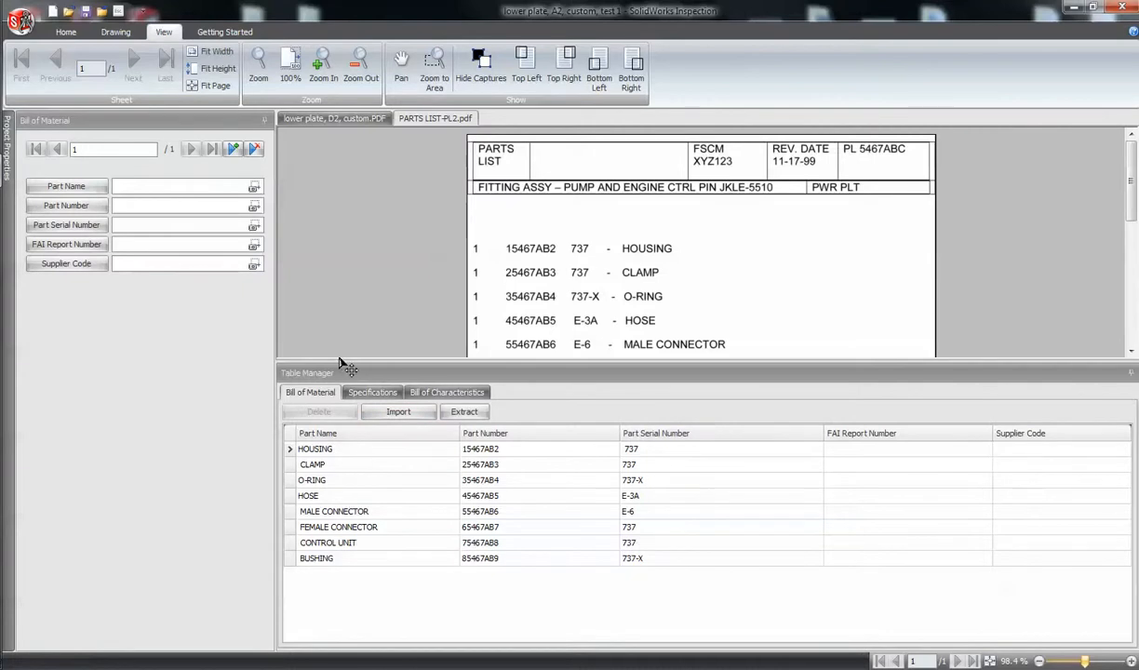
{"action": "left_click_drag", "start_coordinate": [333, 393], "coordinate": [371, 394]}
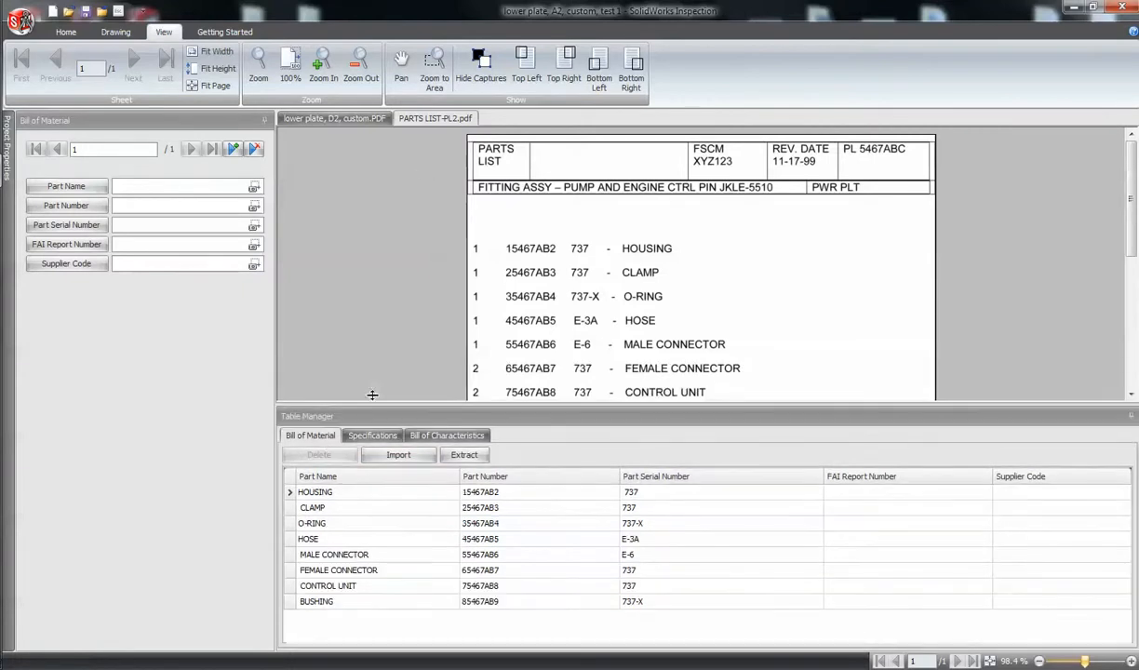
- Examine the lower plate, D2, custom.PDF drawing and PARTS LIST-PL2.pdf in turn, ending at the drawing's notes
{"action": "left_click", "coordinate": [352, 126]}
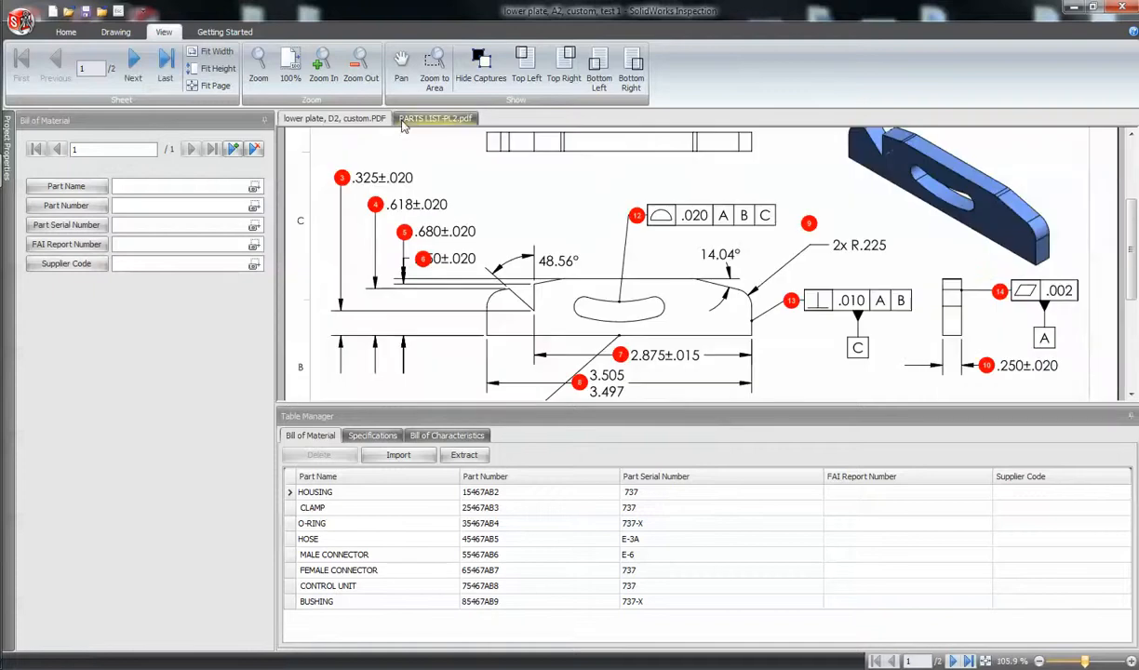
{"action": "left_click", "coordinate": [406, 119]}
{"action": "left_click", "coordinate": [354, 121]}
{"action": "left_click", "coordinate": [415, 123]}
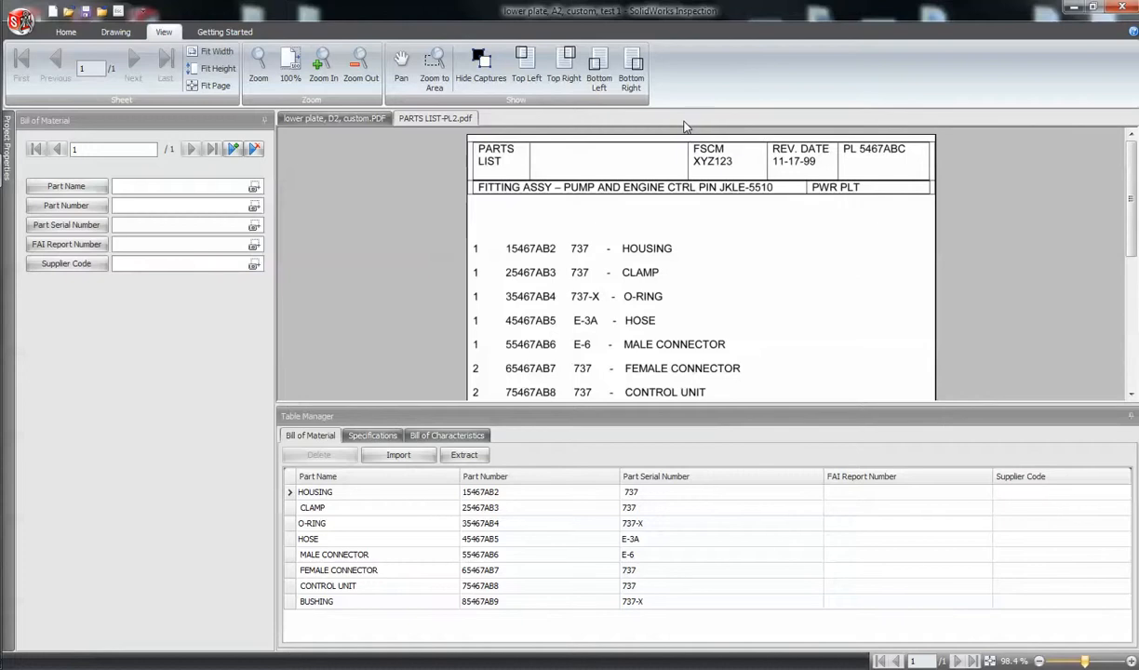
{"action": "left_click", "coordinate": [362, 121]}
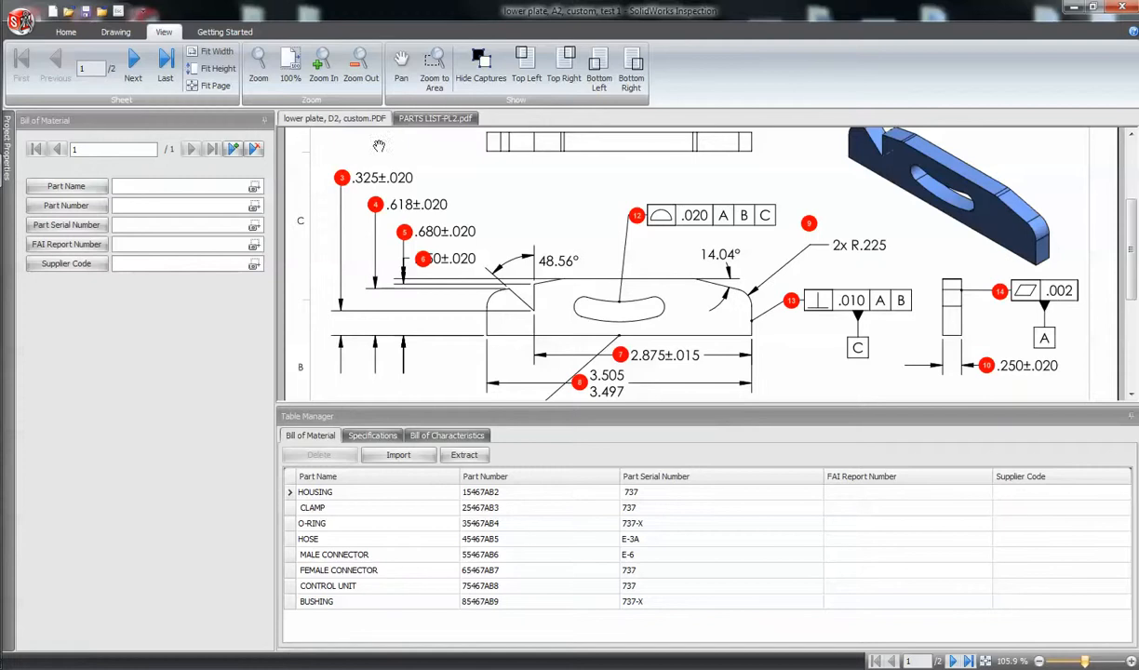
{"action": "scroll", "coordinate": [1079, 140], "scroll_direction": "up", "scroll_amount": 4}
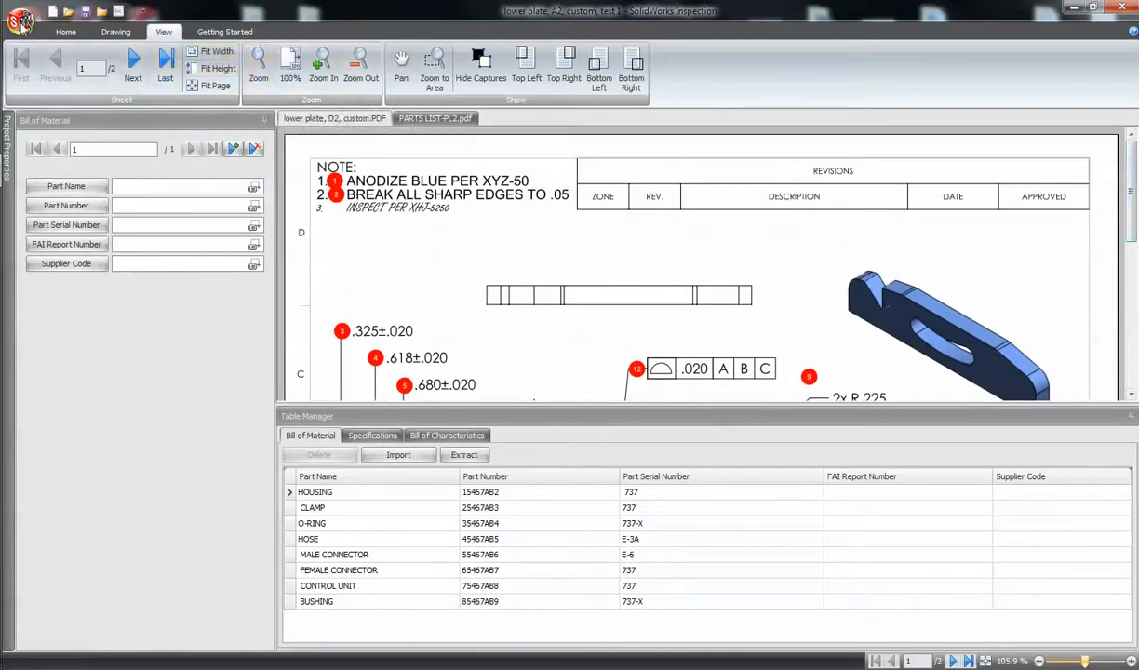
- Review the application, project and about sections of the options, including the Characteristics Table display settings, and close without changes
{"action": "left_click", "coordinate": [21, 20]}
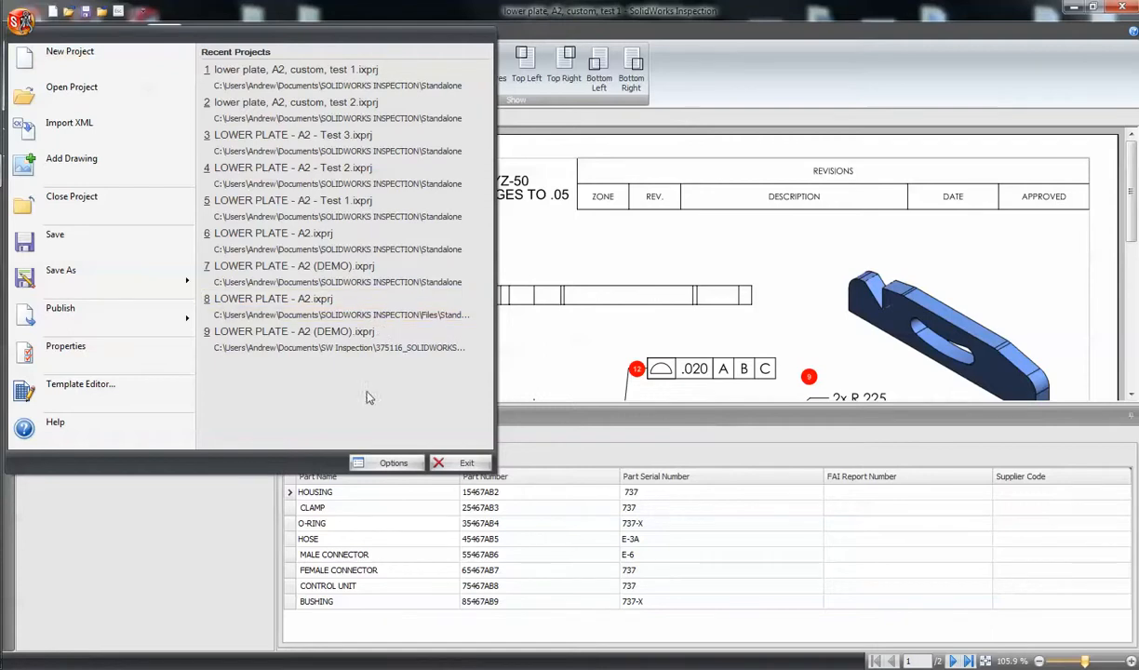
{"action": "left_click", "coordinate": [378, 464]}
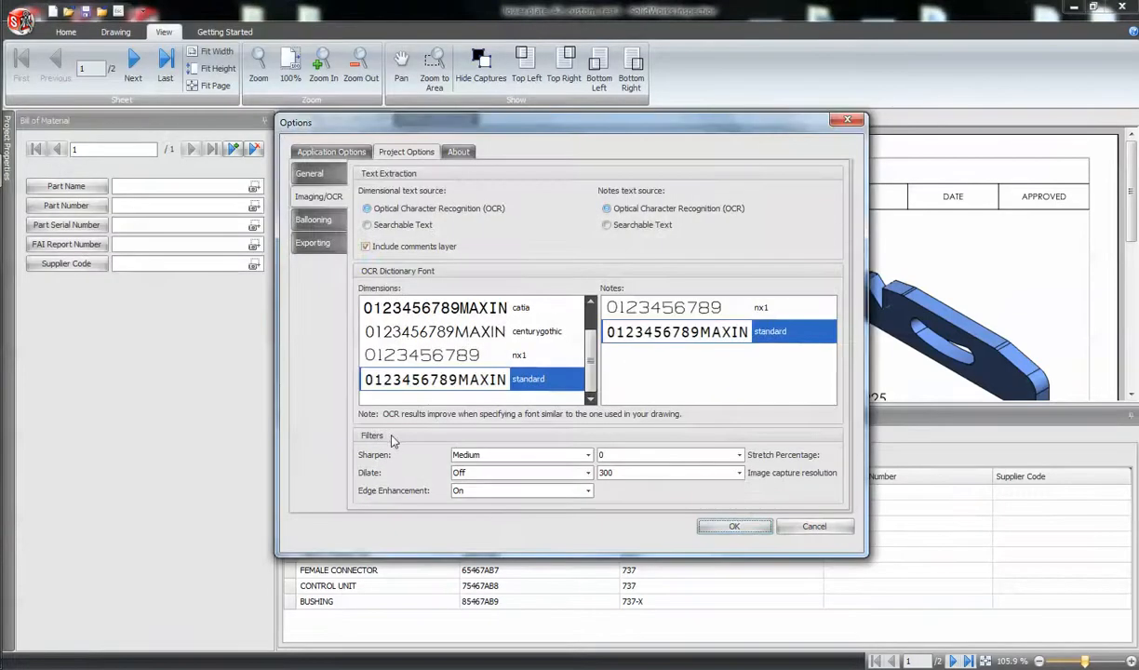
{"action": "left_click", "coordinate": [340, 150]}
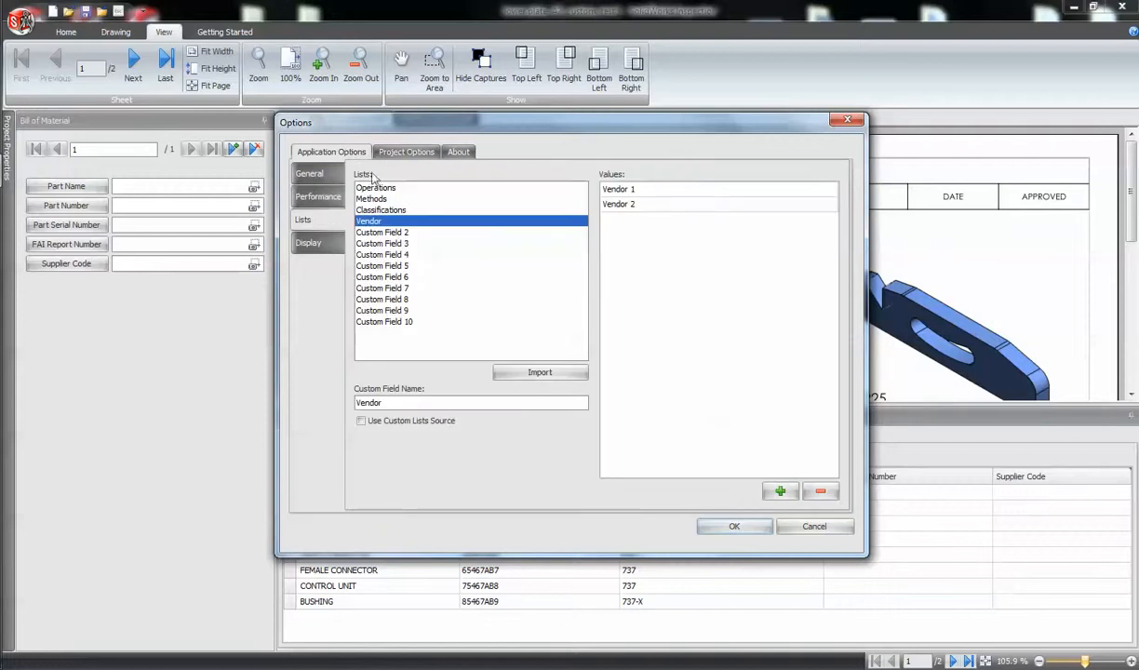
{"action": "left_click", "coordinate": [405, 153]}
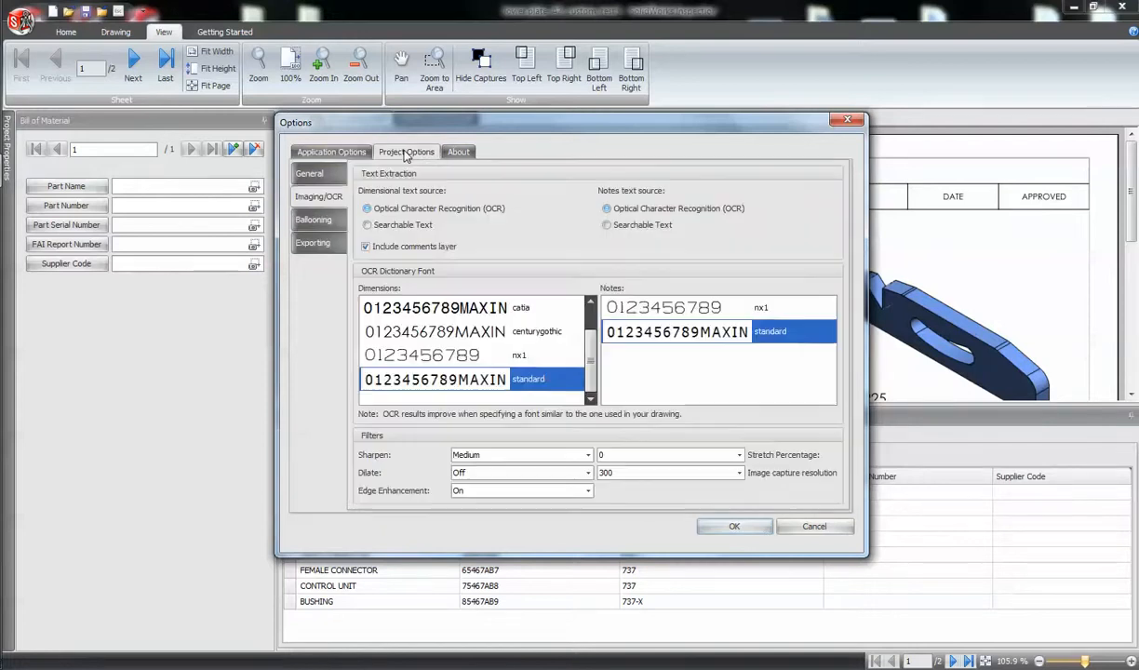
{"action": "left_click", "coordinate": [453, 152]}
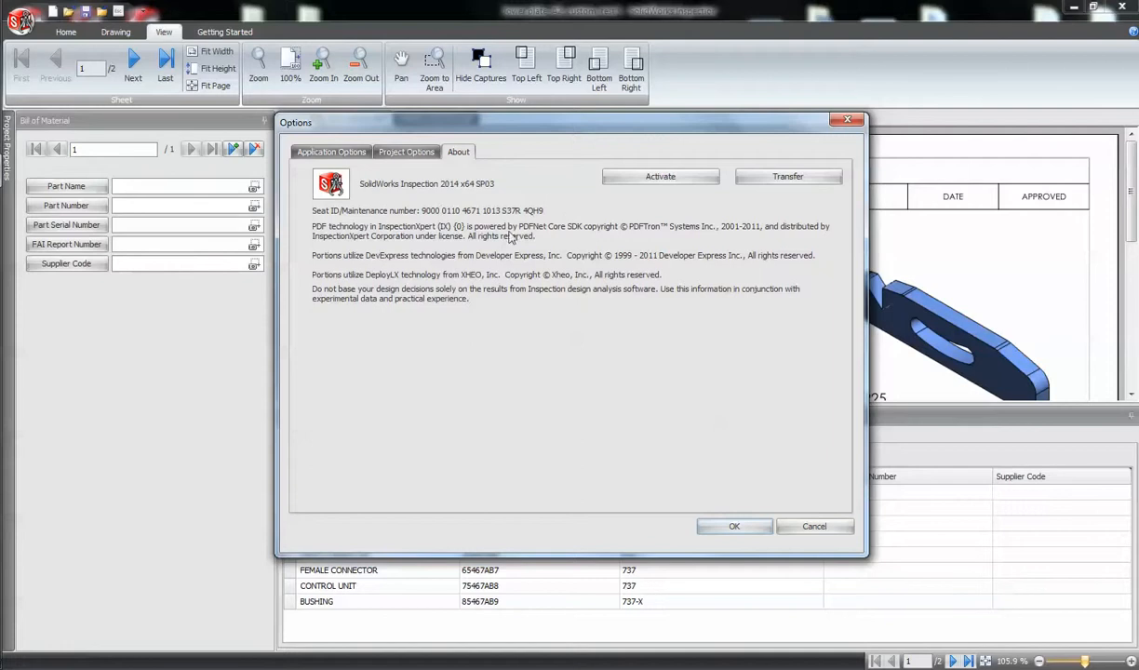
{"action": "left_click", "coordinate": [350, 159]}
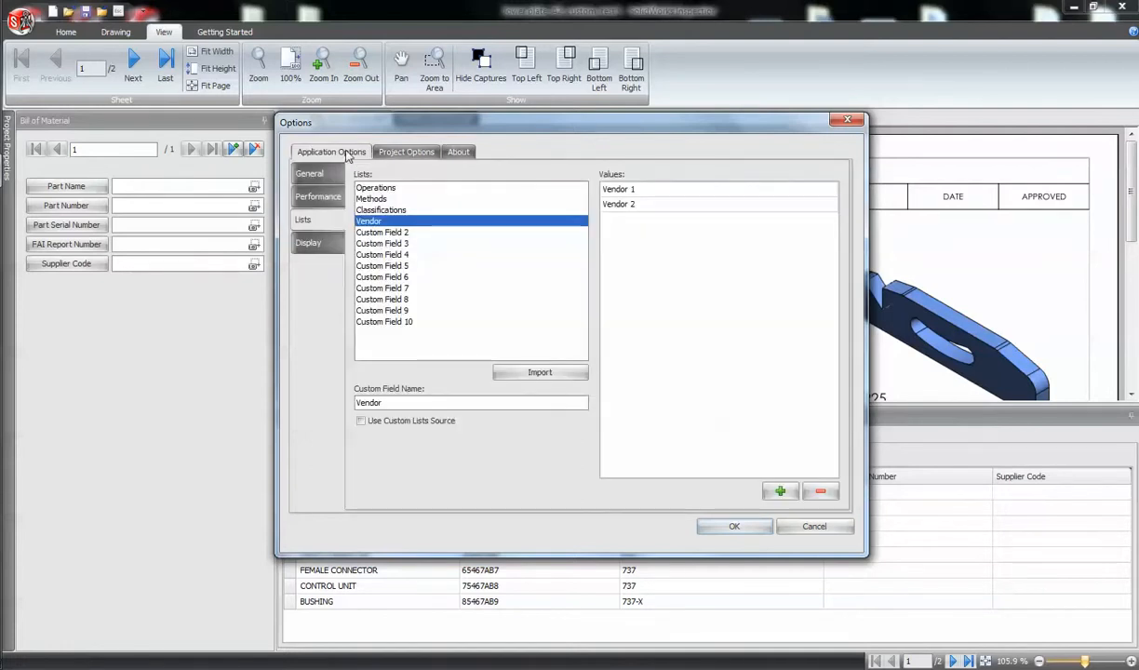
{"action": "left_click", "coordinate": [303, 244]}
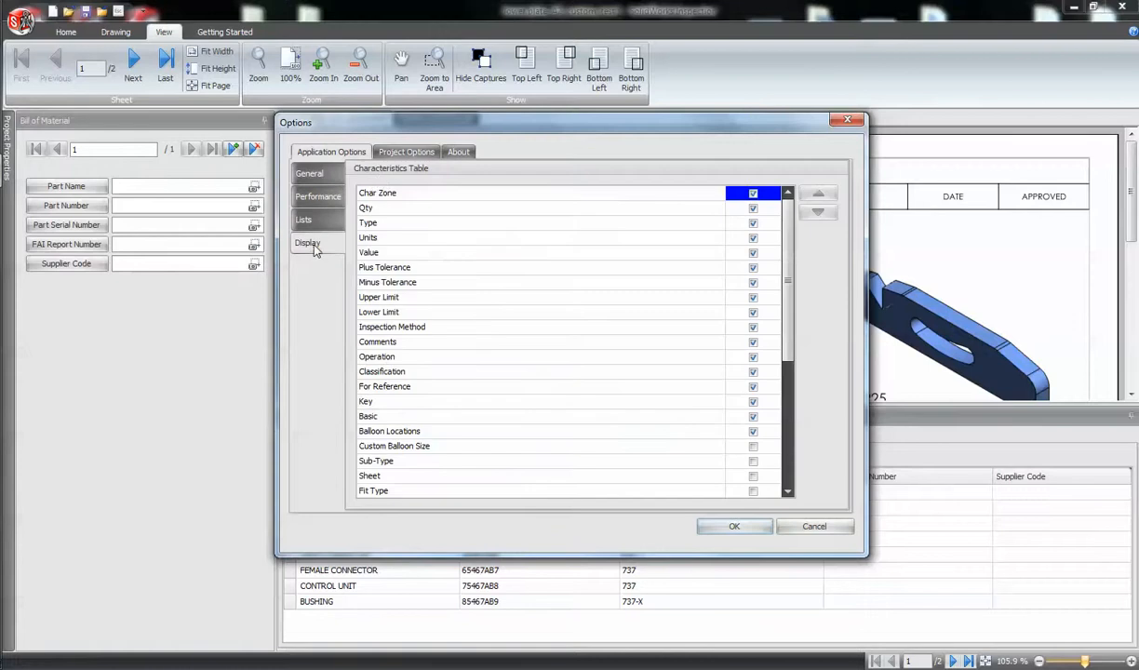
{"action": "left_click_drag", "start_coordinate": [353, 122], "coordinate": [139, 117]}
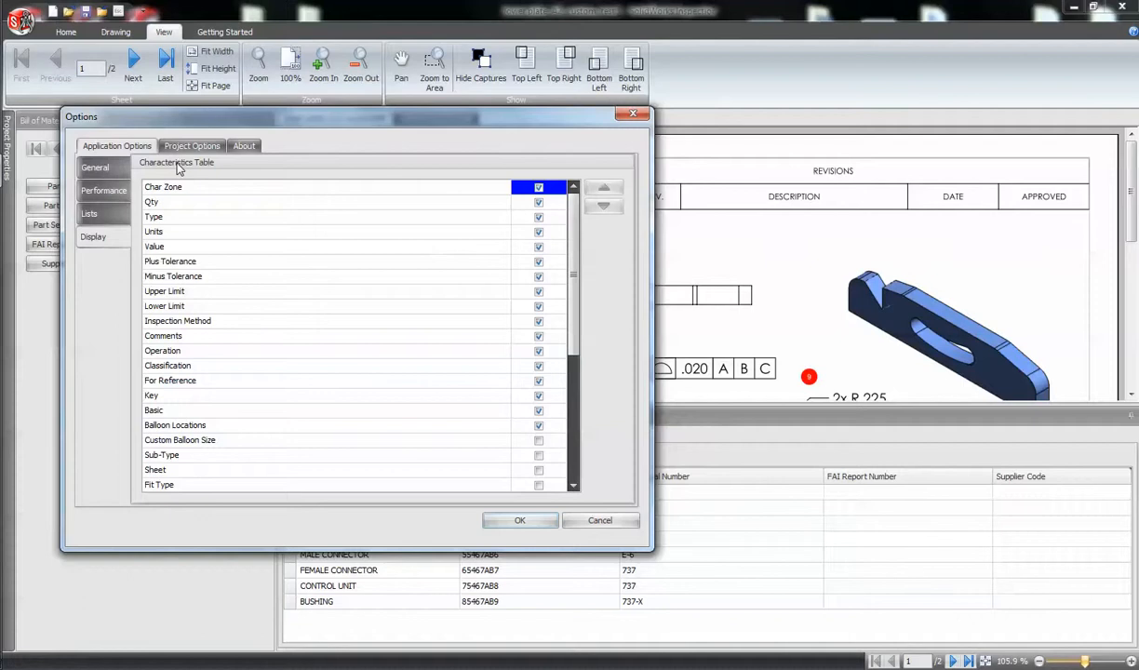
{"action": "left_click", "coordinate": [599, 520]}
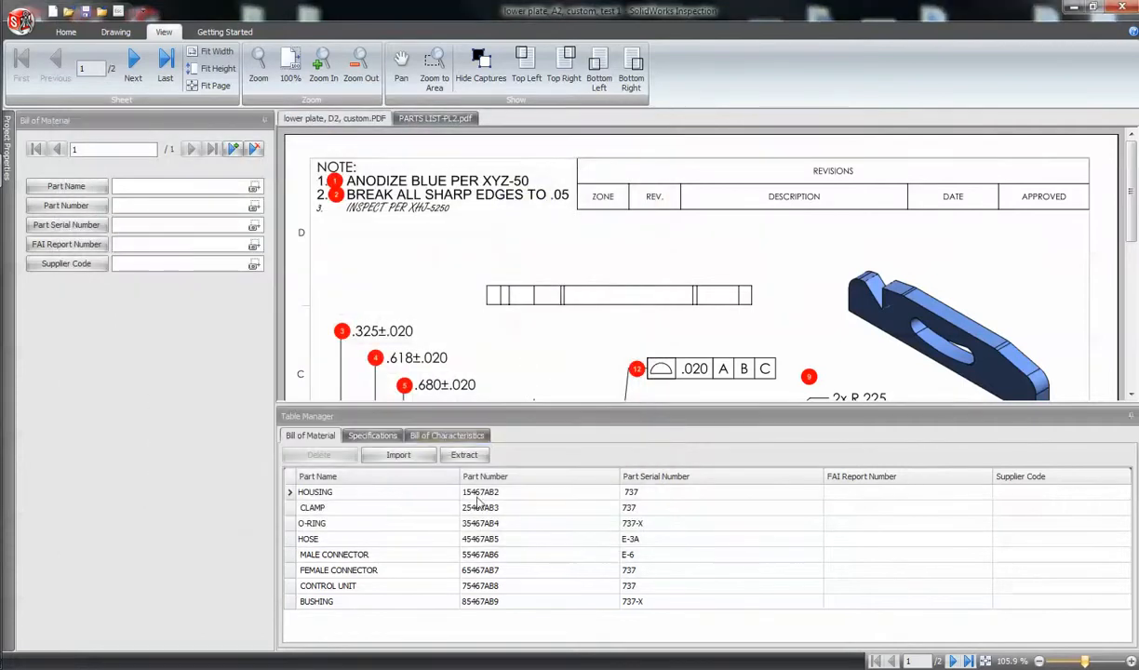
- Show the Bill of Characteristics and hide its Balloon Locations and Classification columns through the Characteristics Table display options
{"action": "left_click", "coordinate": [445, 434]}
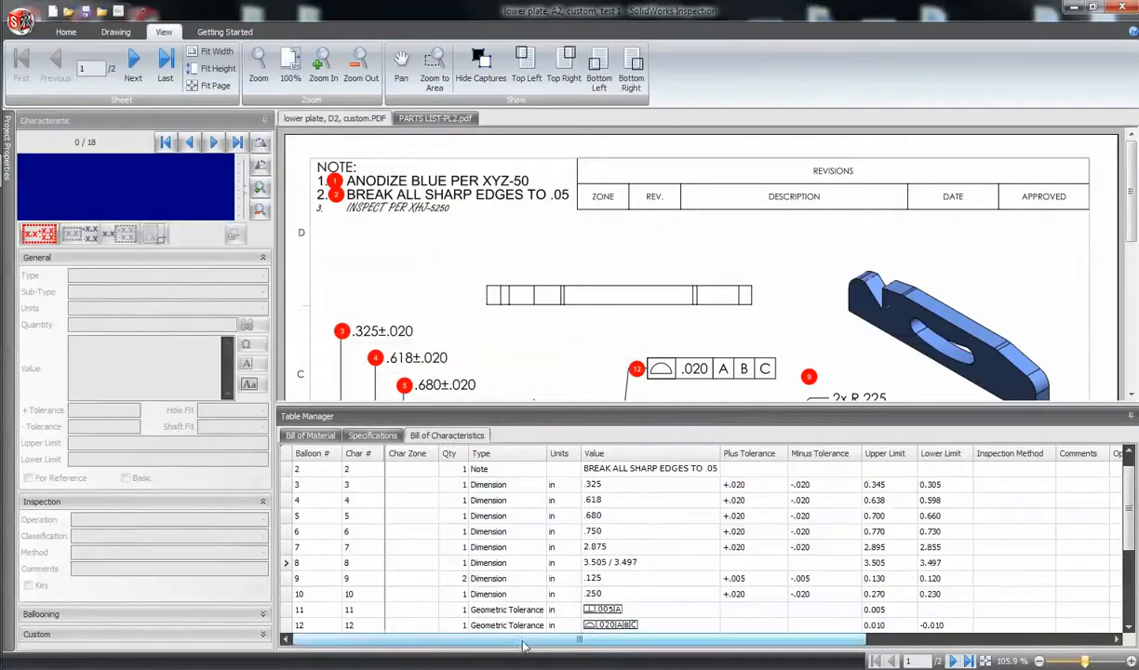
{"action": "left_click_drag", "start_coordinate": [523, 644], "coordinate": [767, 642]}
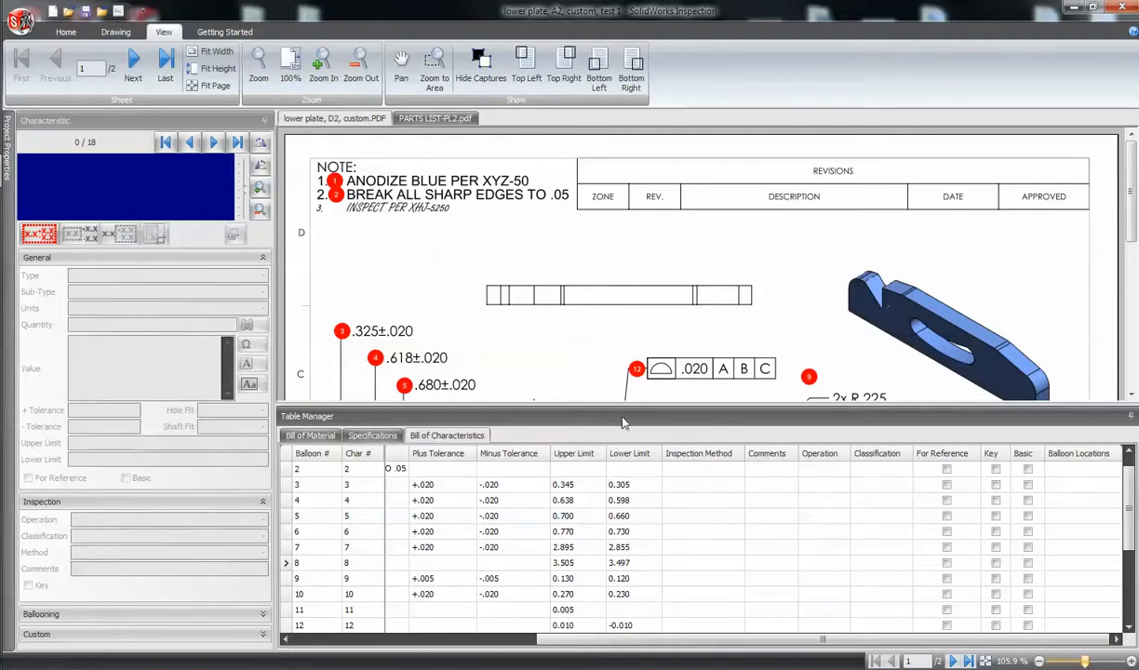
{"action": "left_click", "coordinate": [21, 20]}
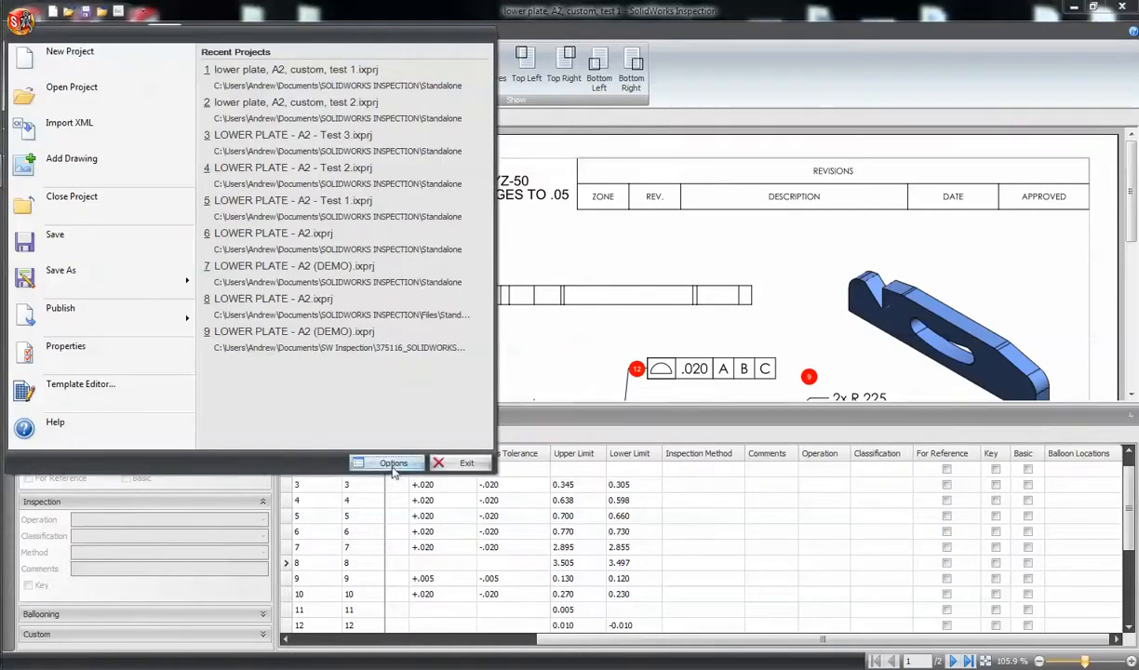
{"action": "left_click", "coordinate": [393, 467]}
{"action": "left_click_drag", "start_coordinate": [370, 119], "coordinate": [208, 118]}
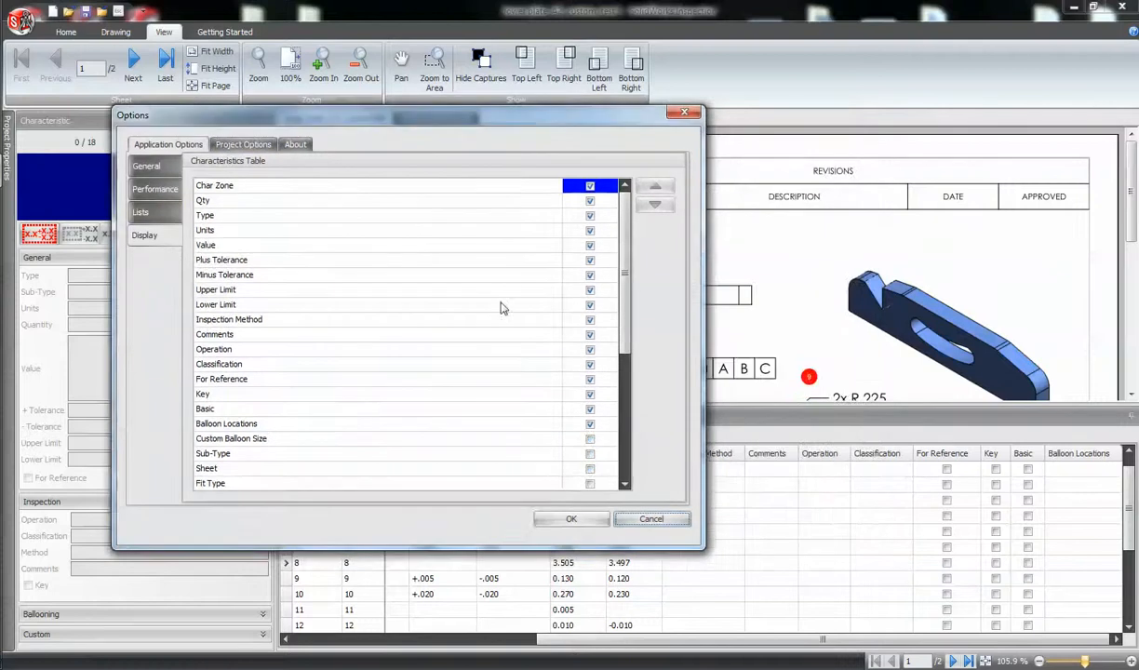
{"action": "left_click_drag", "start_coordinate": [624, 272], "coordinate": [630, 332]}
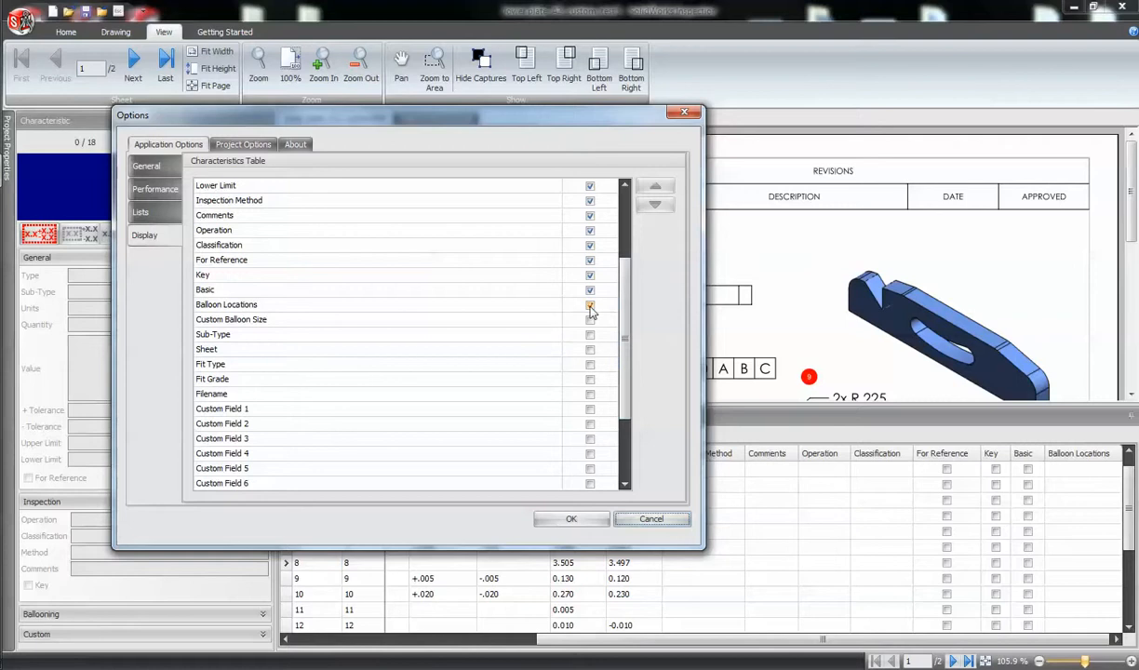
{"action": "left_click", "coordinate": [591, 310]}
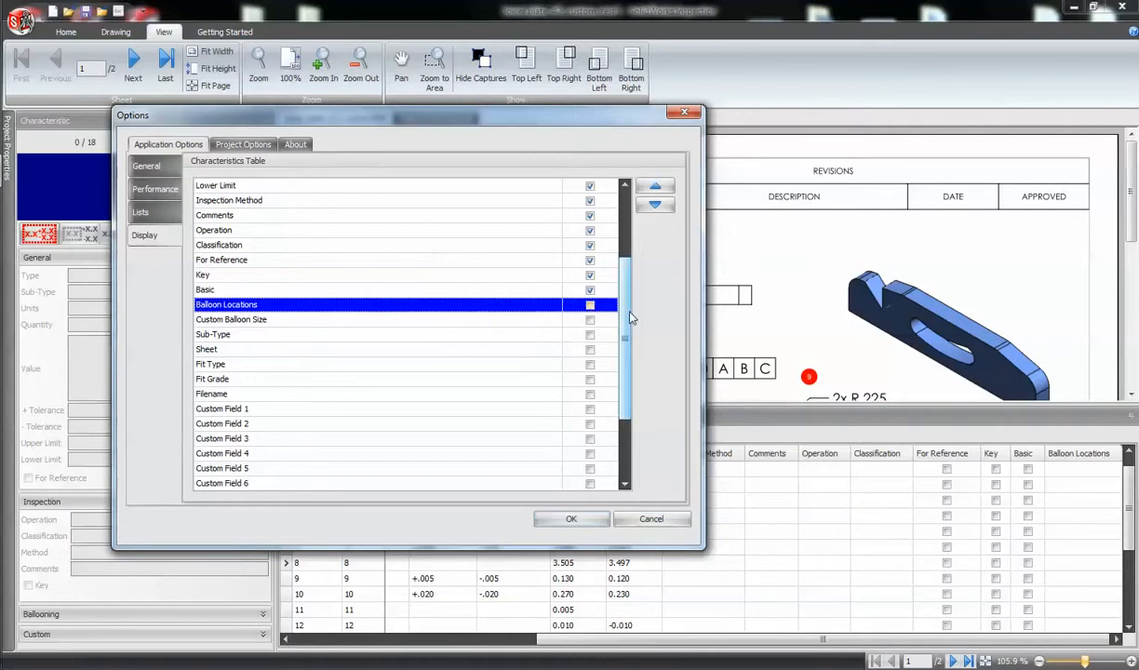
{"action": "mouse_move", "coordinate": [627, 318]}
{"action": "left_mouse_down"}
{"action": "mouse_move", "coordinate": [630, 246]}
{"action": "mouse_move", "coordinate": [621, 303]}
{"action": "left_mouse_up"}
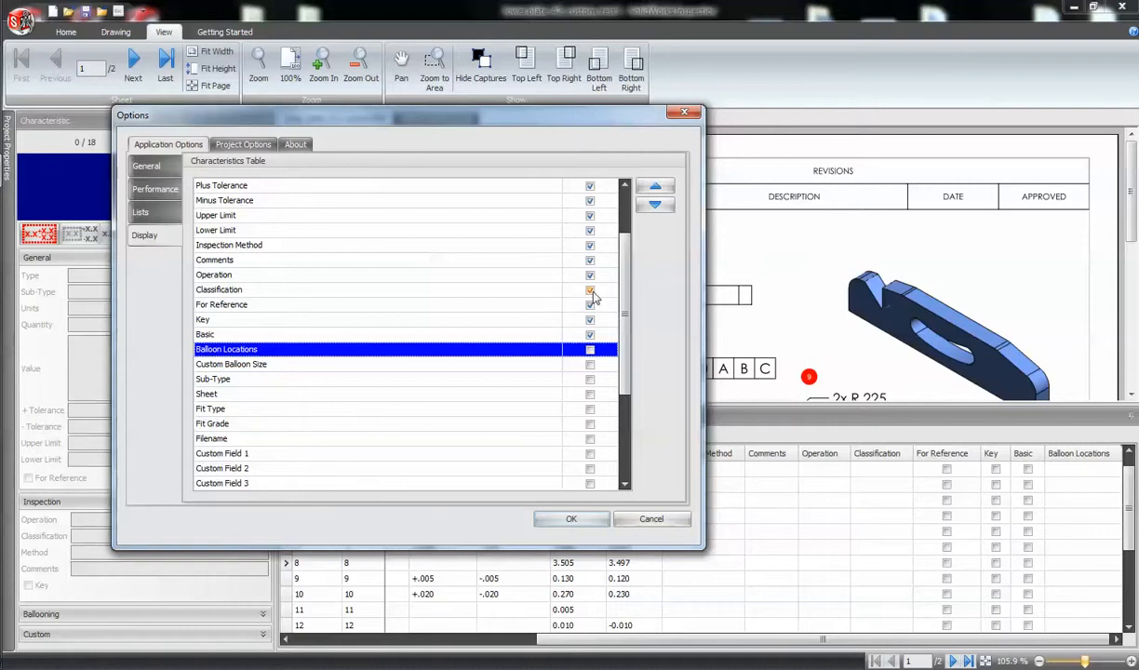
{"action": "left_click", "coordinate": [590, 290]}
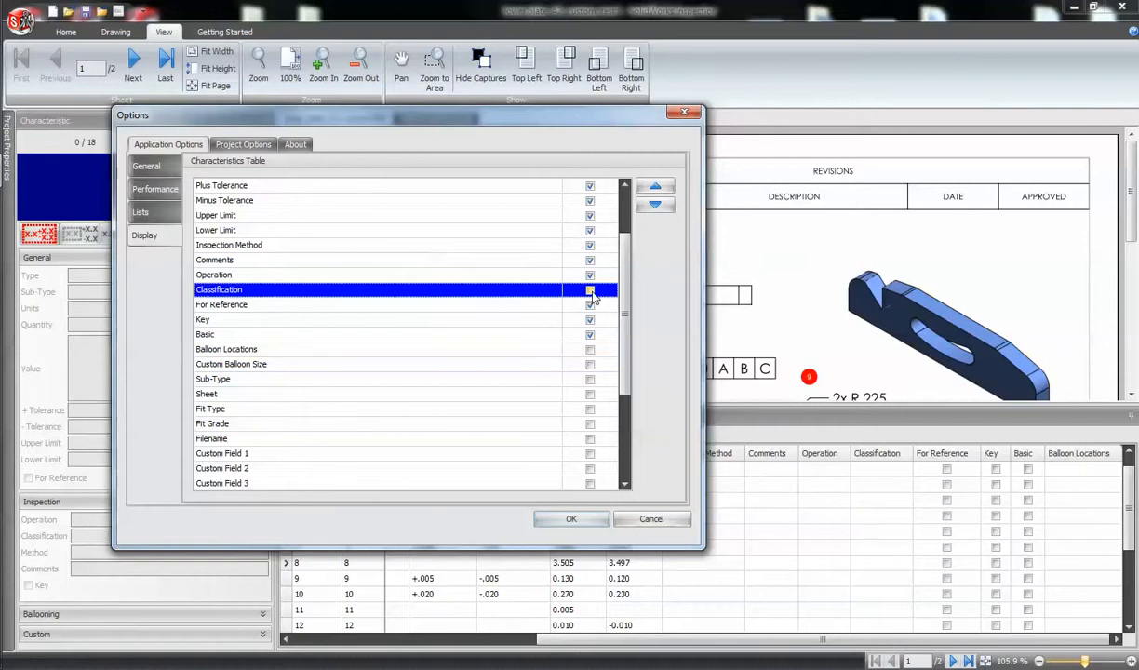
{"action": "left_click", "coordinate": [571, 519]}
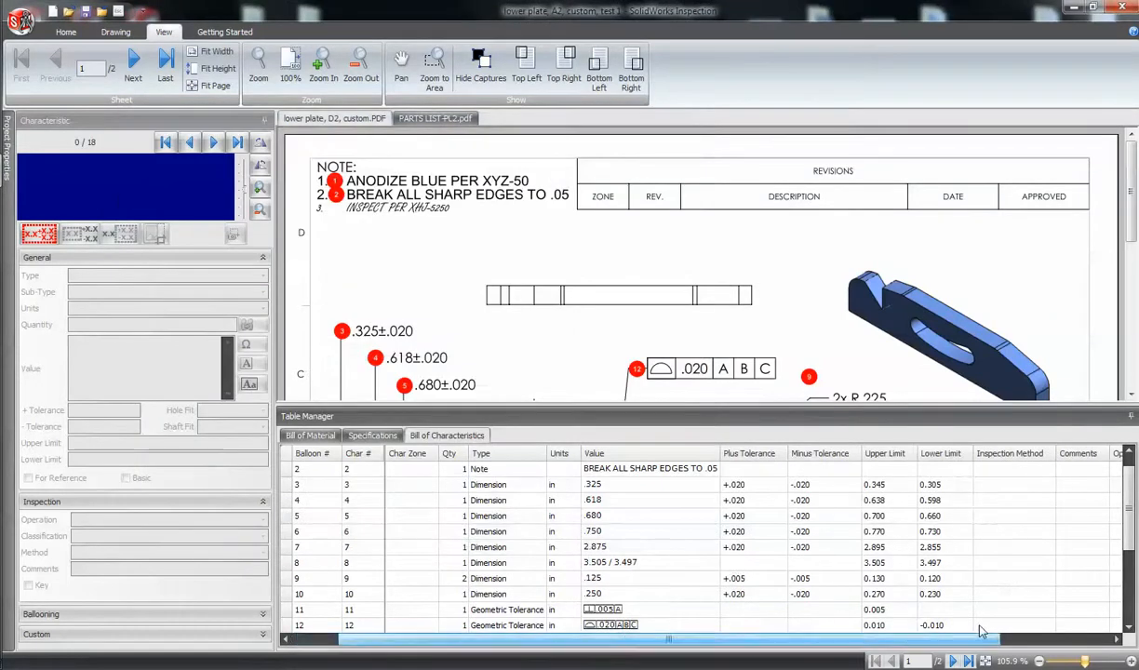
{"action": "left_click_drag", "start_coordinate": [982, 632], "coordinate": [1090, 632]}
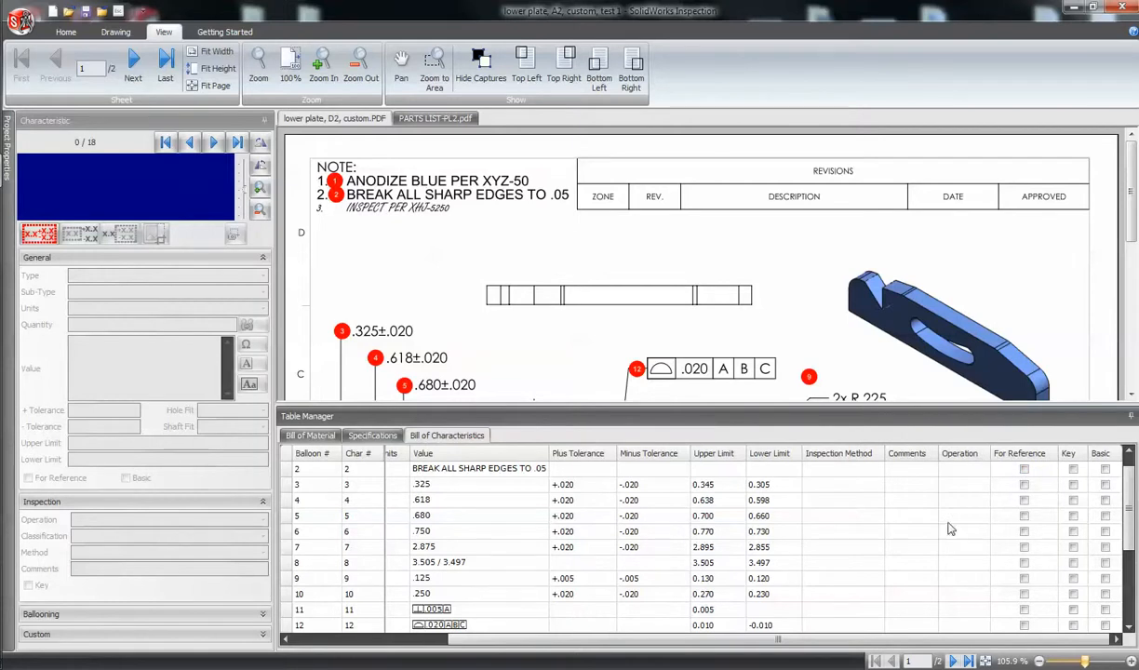
- Review the available Characteristics Table columns and the values of the Operations, Methods and Classifications lists in the application options
{"action": "left_click", "coordinate": [21, 21]}
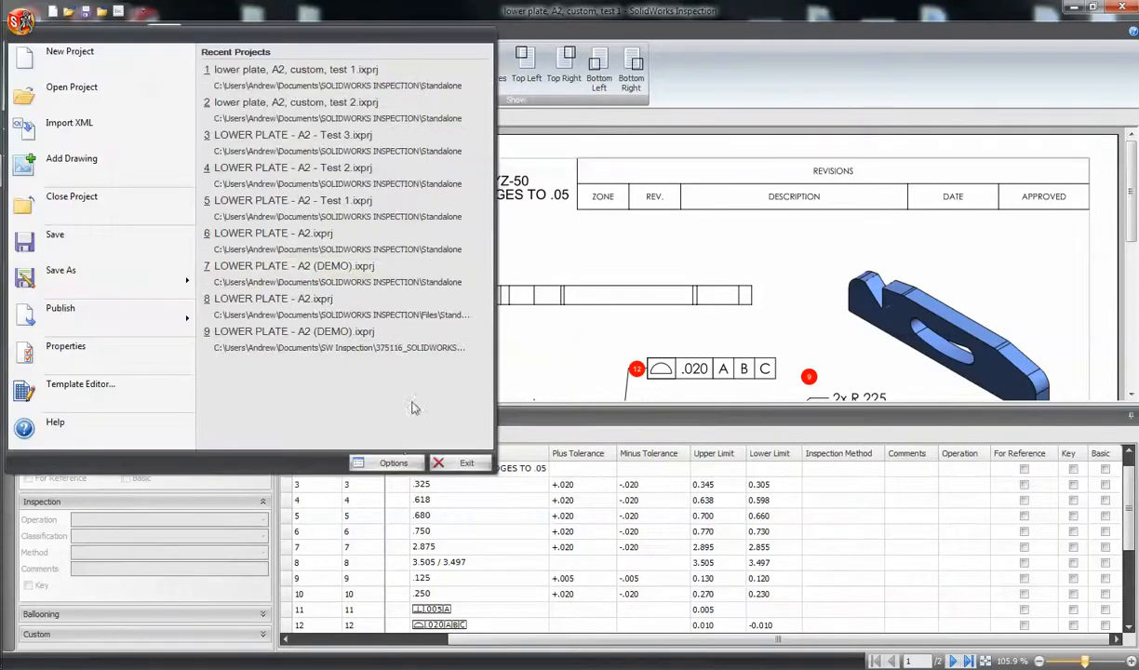
{"action": "left_click", "coordinate": [393, 463]}
{"action": "scroll", "coordinate": [755, 475], "scroll_direction": "down", "scroll_amount": 5}
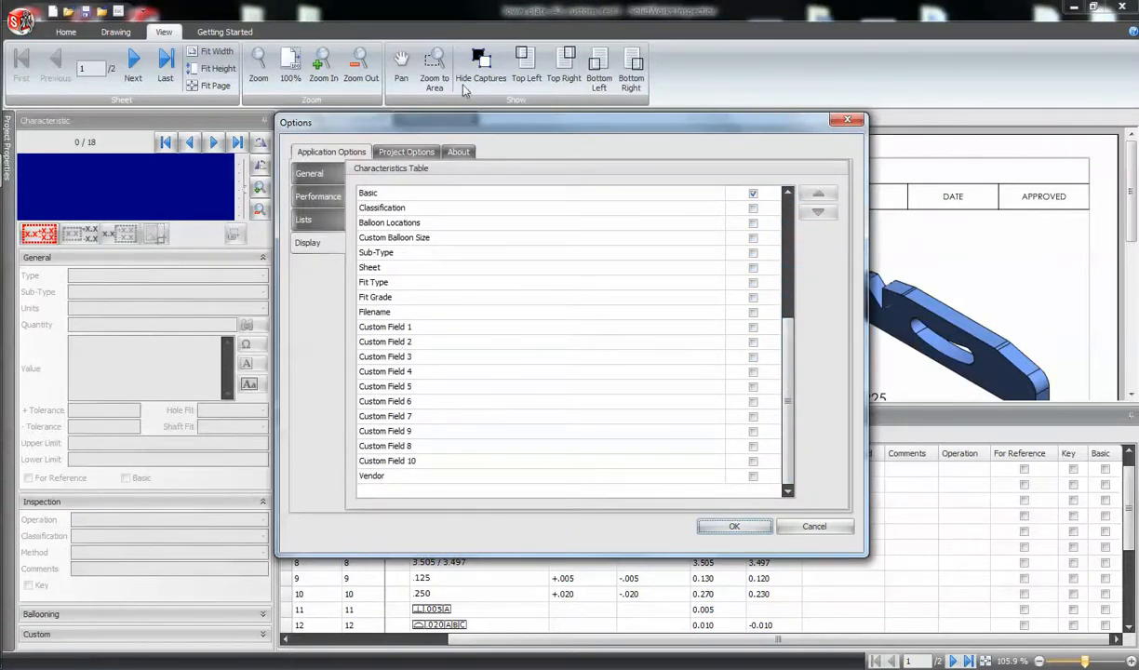
{"action": "left_click_drag", "start_coordinate": [457, 130], "coordinate": [325, 110]}
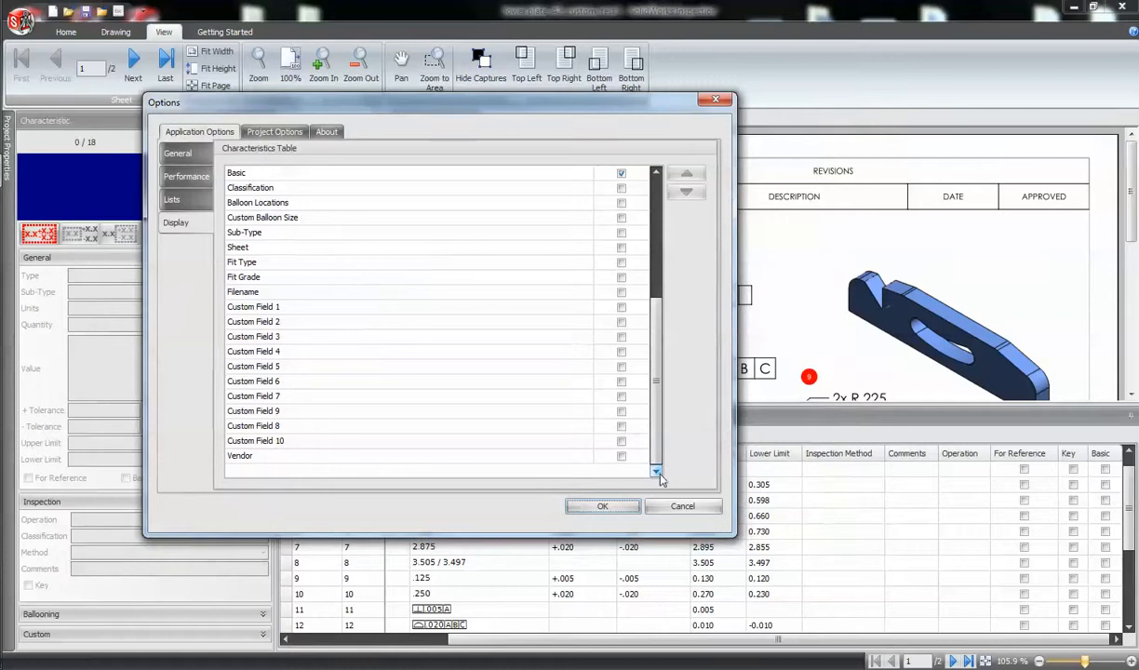
{"action": "left_click", "coordinate": [173, 204]}
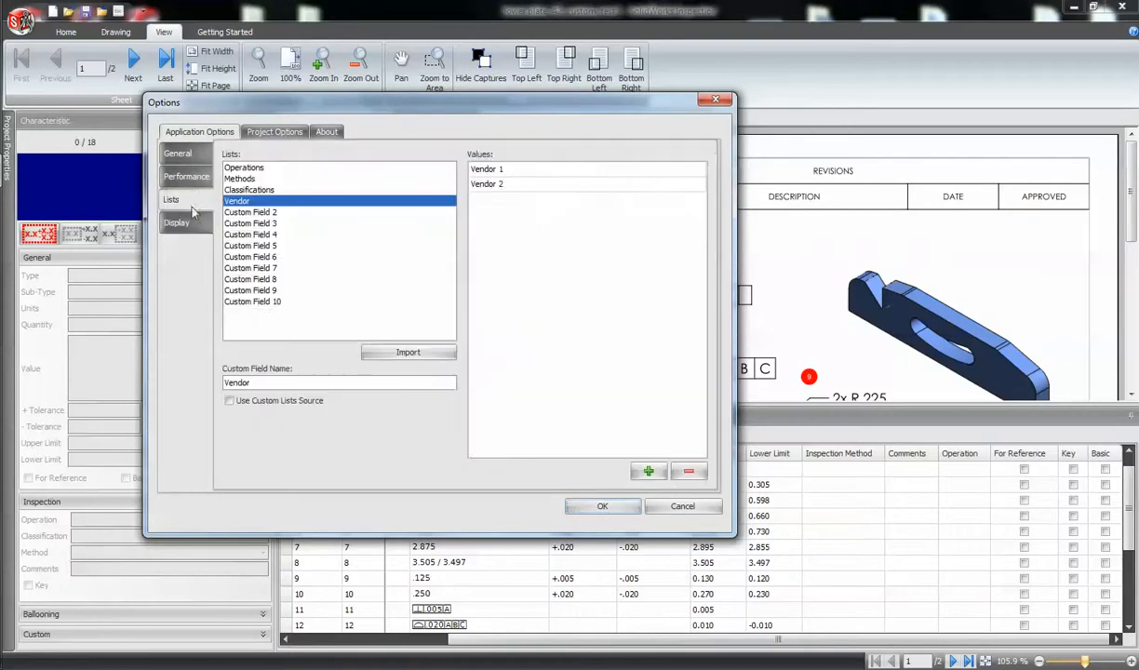
{"action": "left_click_drag", "start_coordinate": [213, 106], "coordinate": [173, 121]}
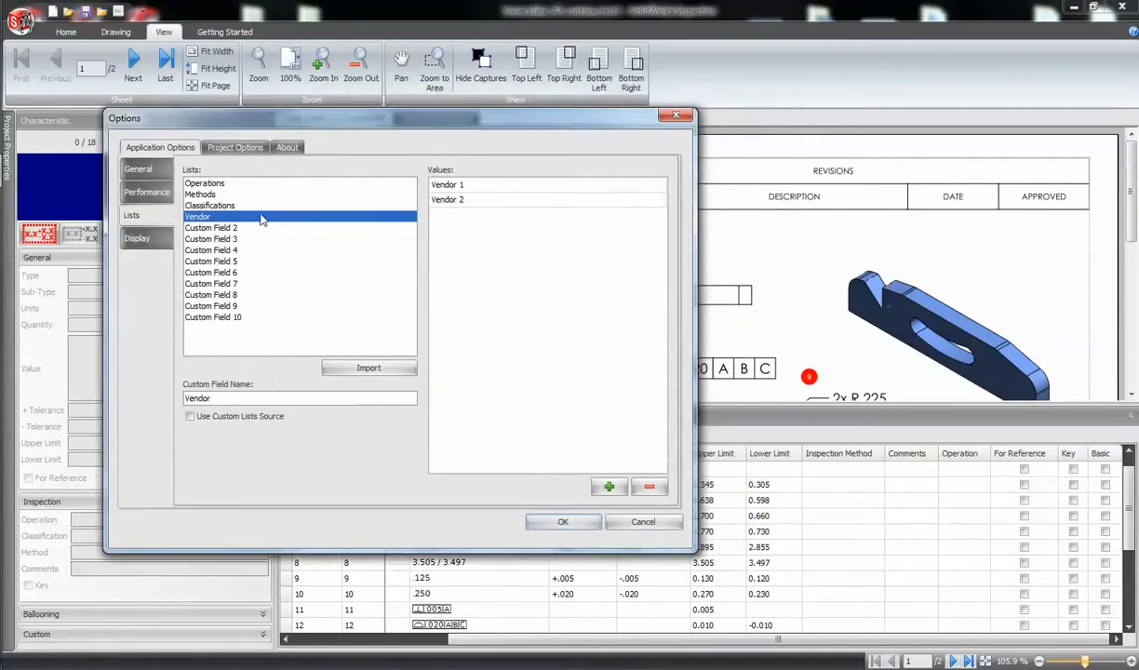
{"action": "left_click", "coordinate": [219, 185]}
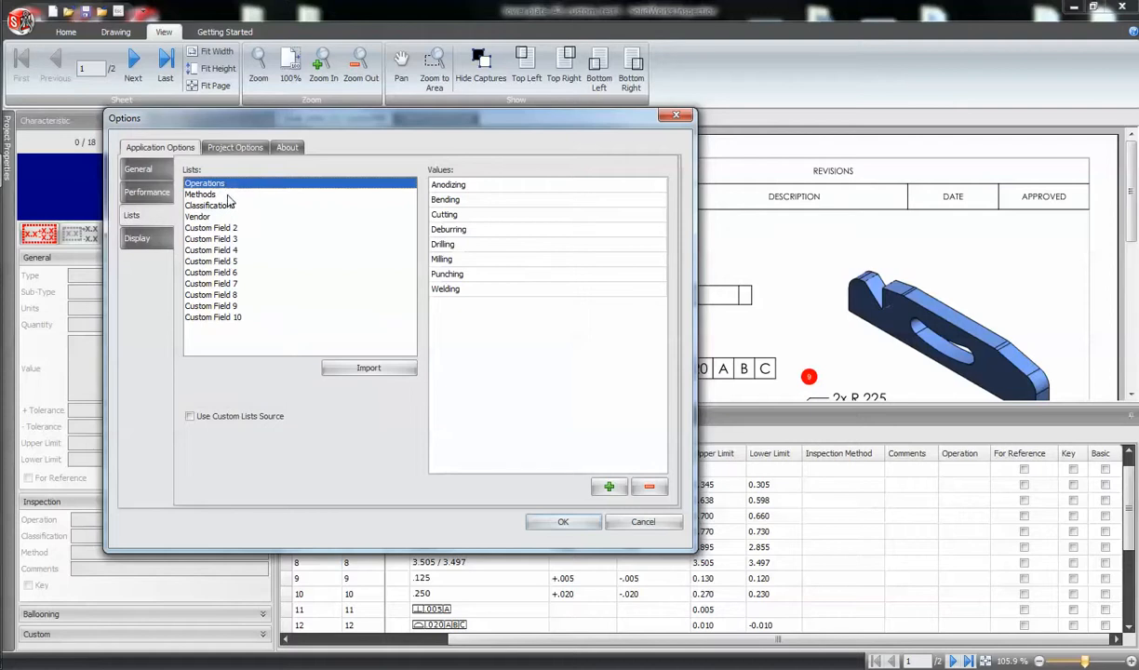
{"action": "left_click", "coordinate": [227, 195]}
{"action": "left_click", "coordinate": [231, 205]}
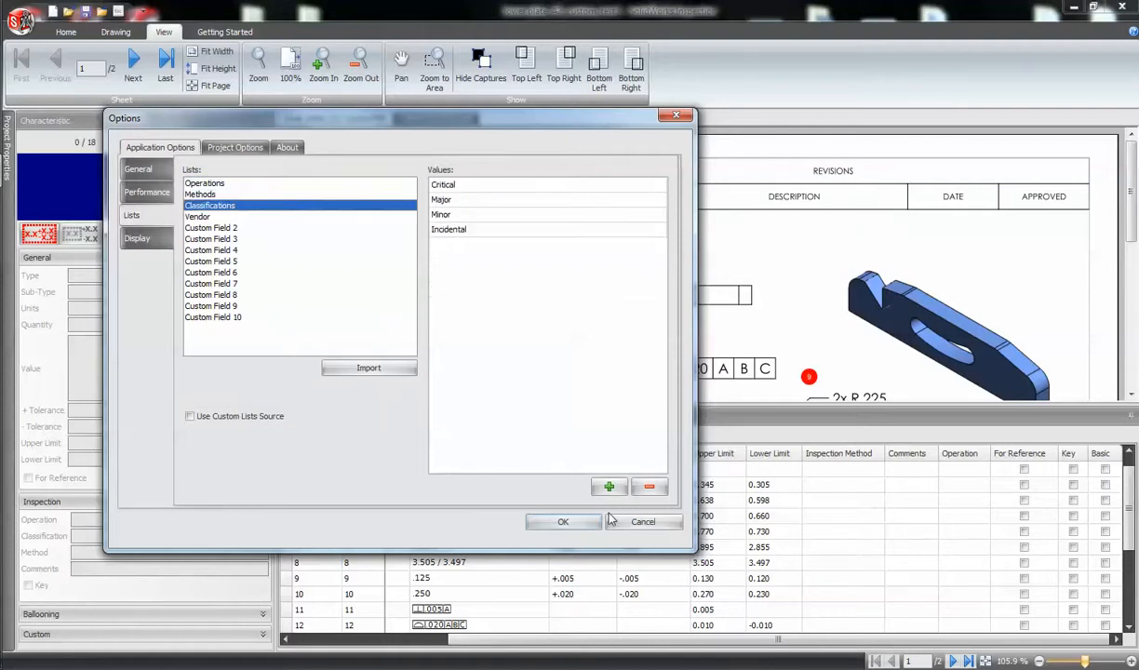
{"action": "left_click", "coordinate": [564, 523]}
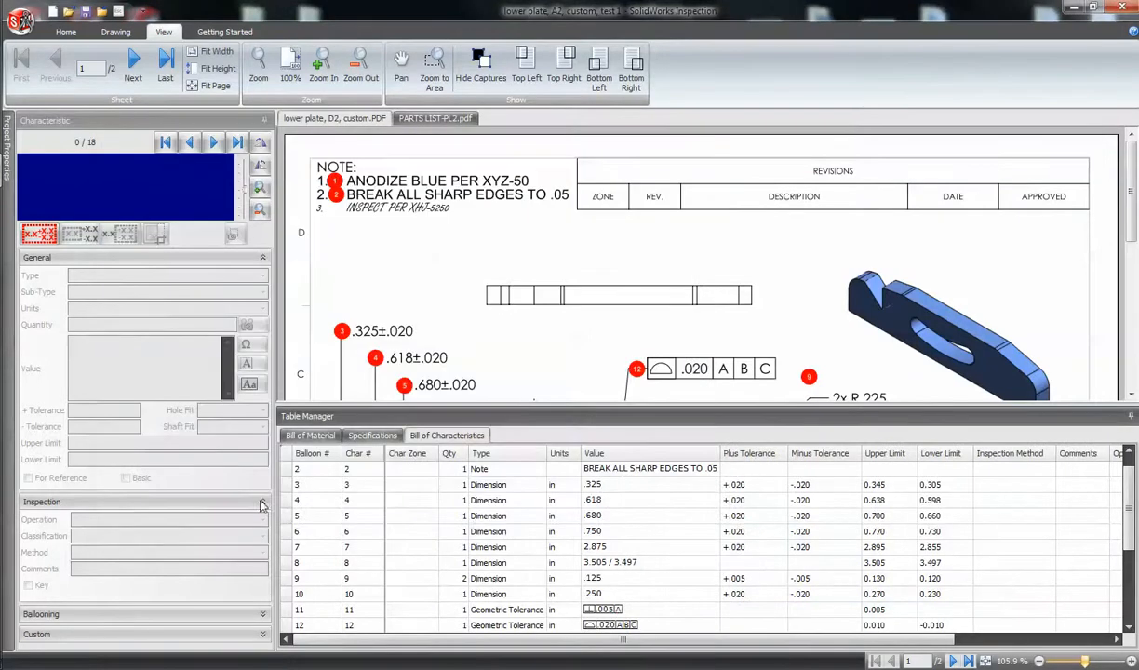
{"action": "left_click", "coordinate": [130, 503]}
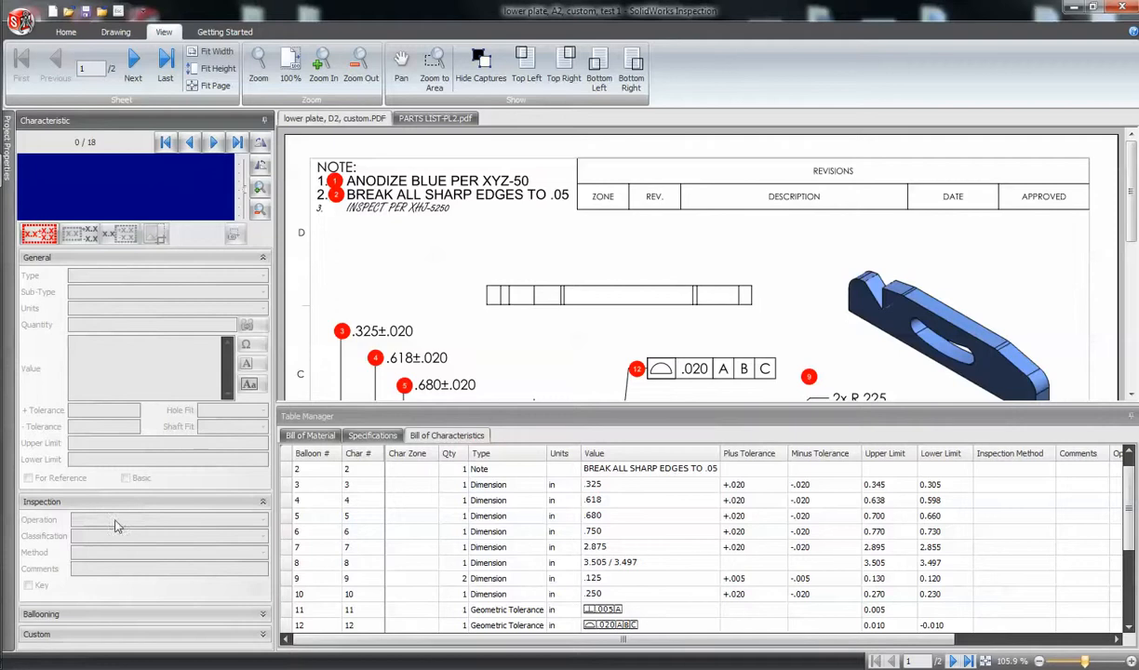
- Select the .325 dimension, characteristic 3, and review the choices available for its inspection operation
{"action": "left_click", "coordinate": [602, 489]}
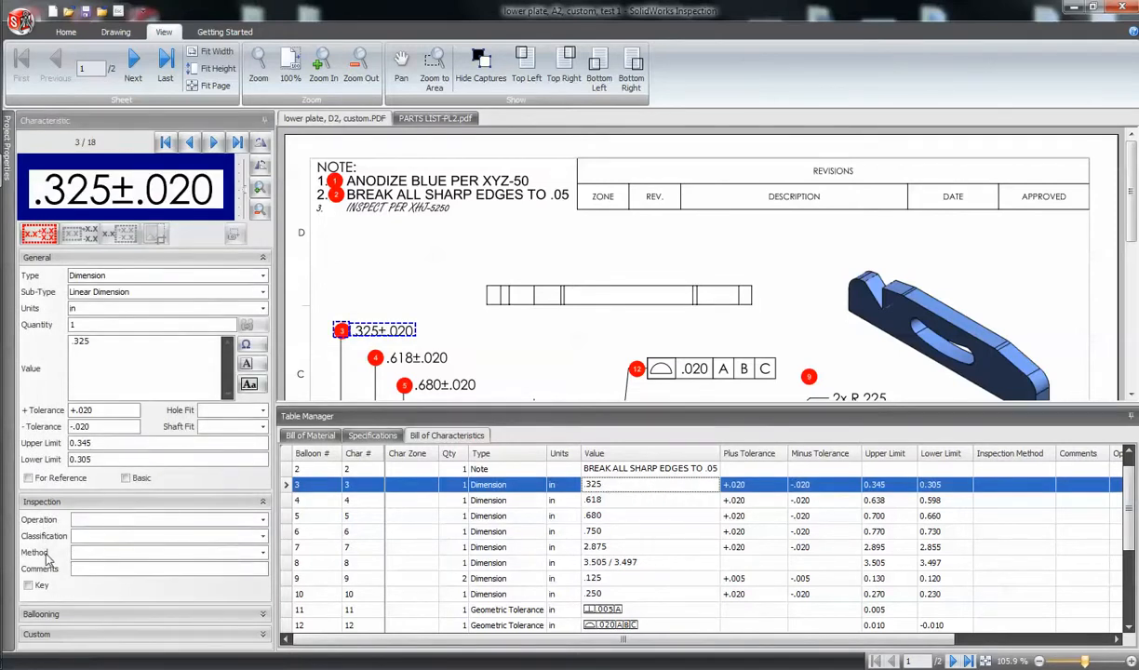
{"action": "key", "text": "ctrl"}
{"action": "left_click", "coordinate": [257, 519]}
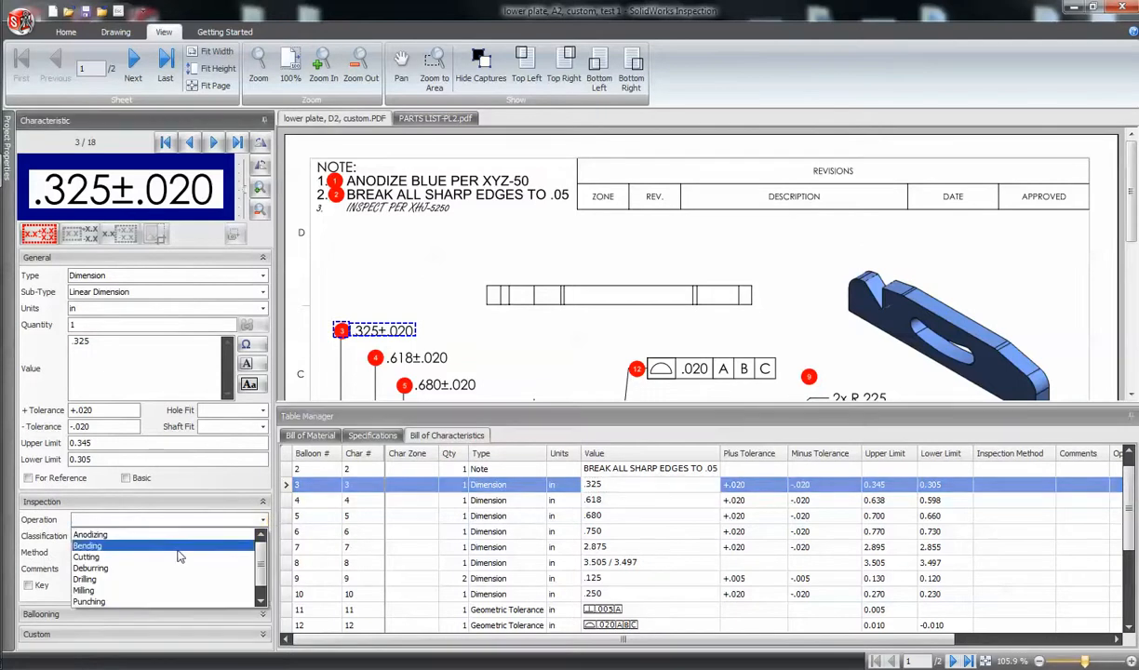
{"action": "left_click", "coordinate": [262, 519]}
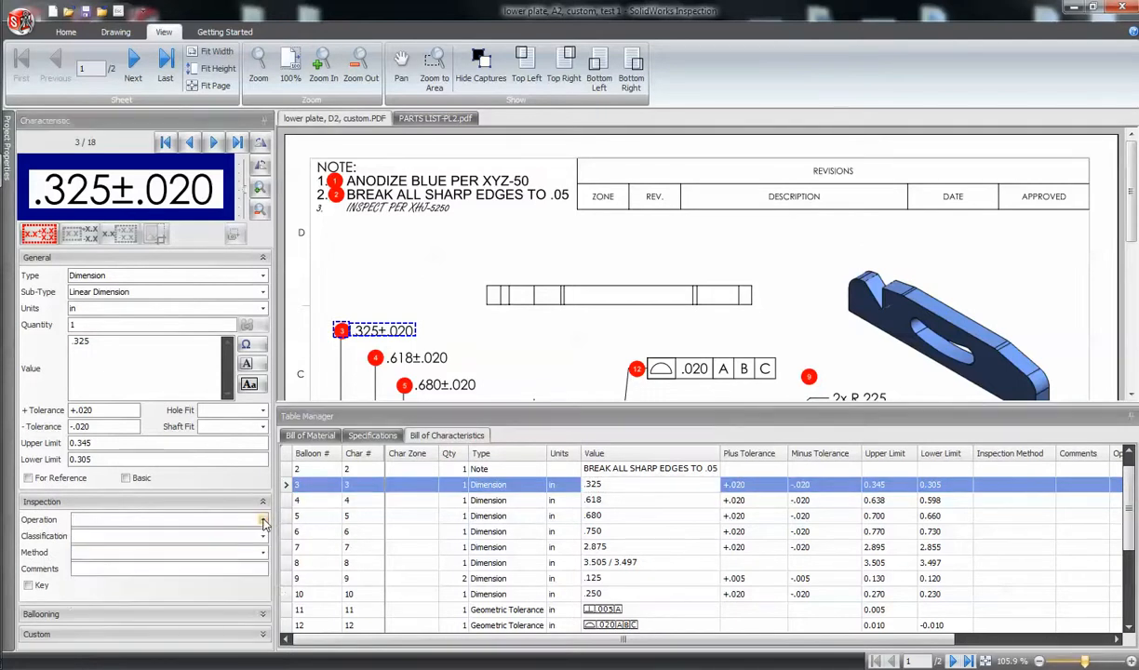
{"action": "left_click", "coordinate": [262, 519]}
{"action": "left_click", "coordinate": [262, 519]}
- Add the value Vendor 3 to the Vendor custom list in the application options and save the options
{"action": "left_click", "coordinate": [24, 19]}
{"action": "left_click", "coordinate": [386, 463]}
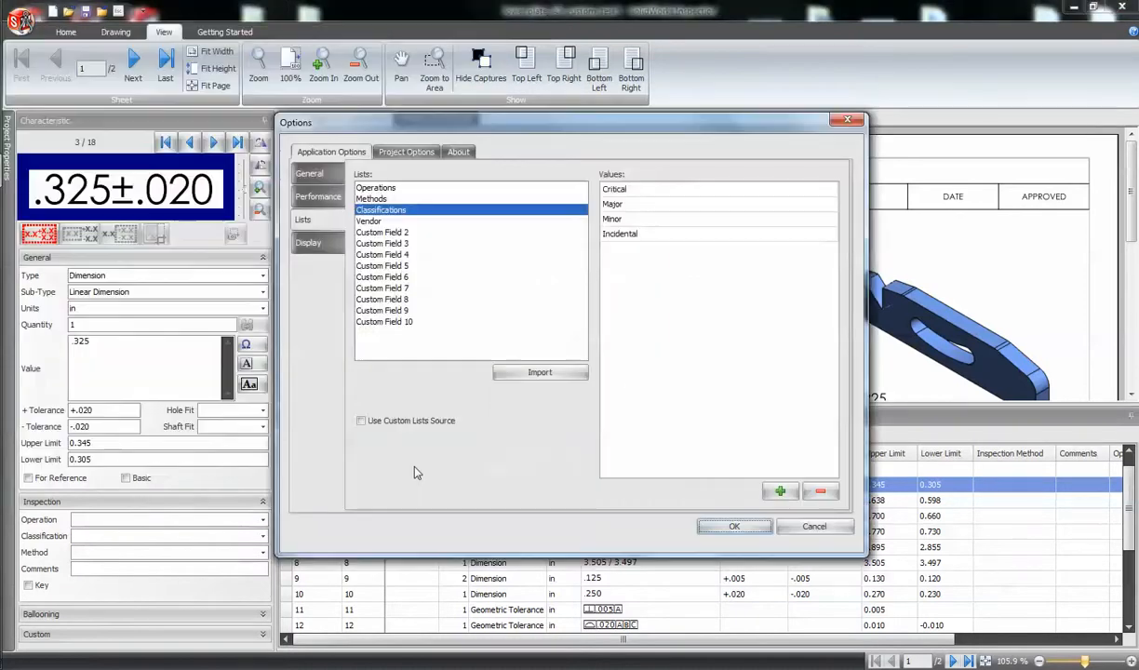
{"action": "left_click", "coordinate": [370, 223]}
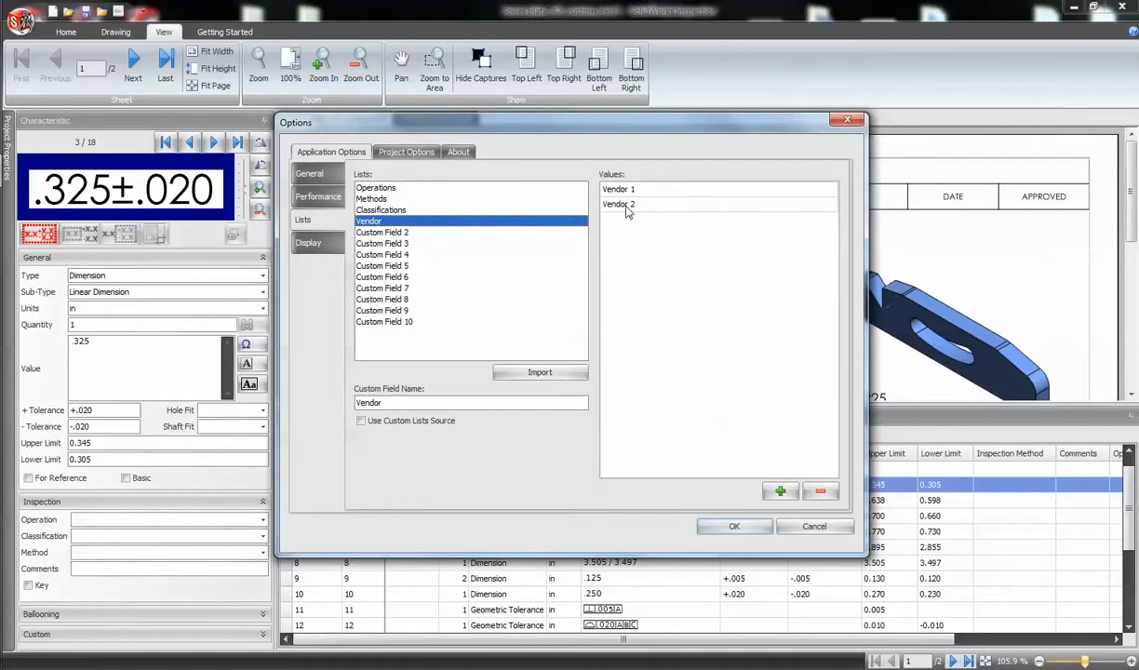
{"action": "left_click", "coordinate": [780, 493]}
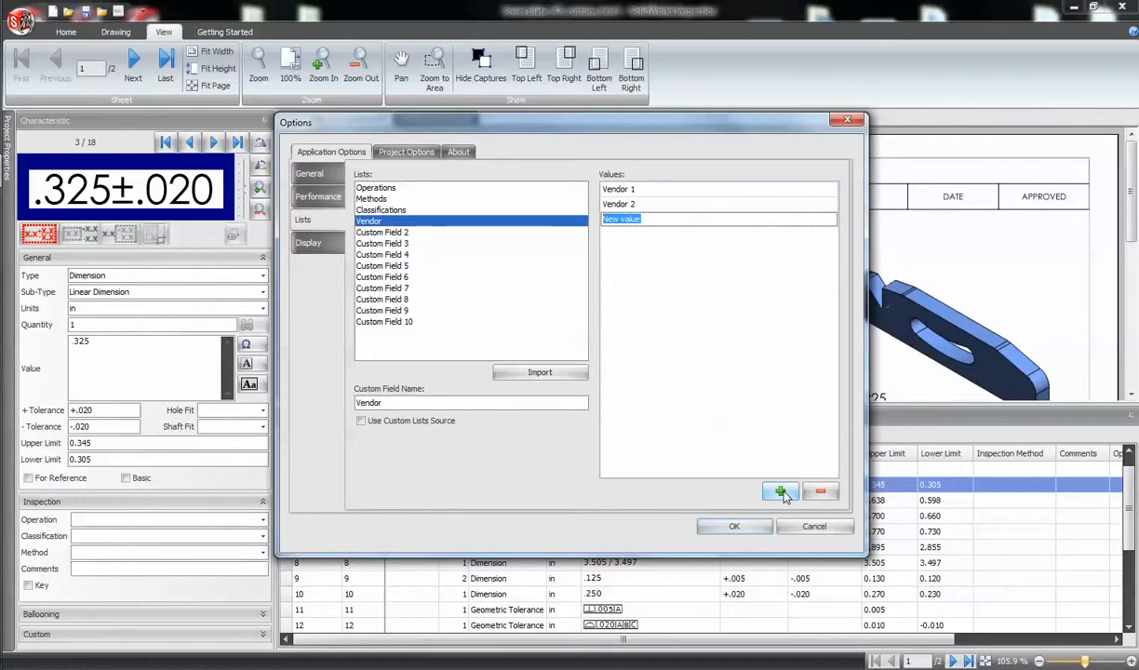
{"action": "type", "text": "Vendor 3"}
{"action": "left_click", "coordinate": [734, 526]}
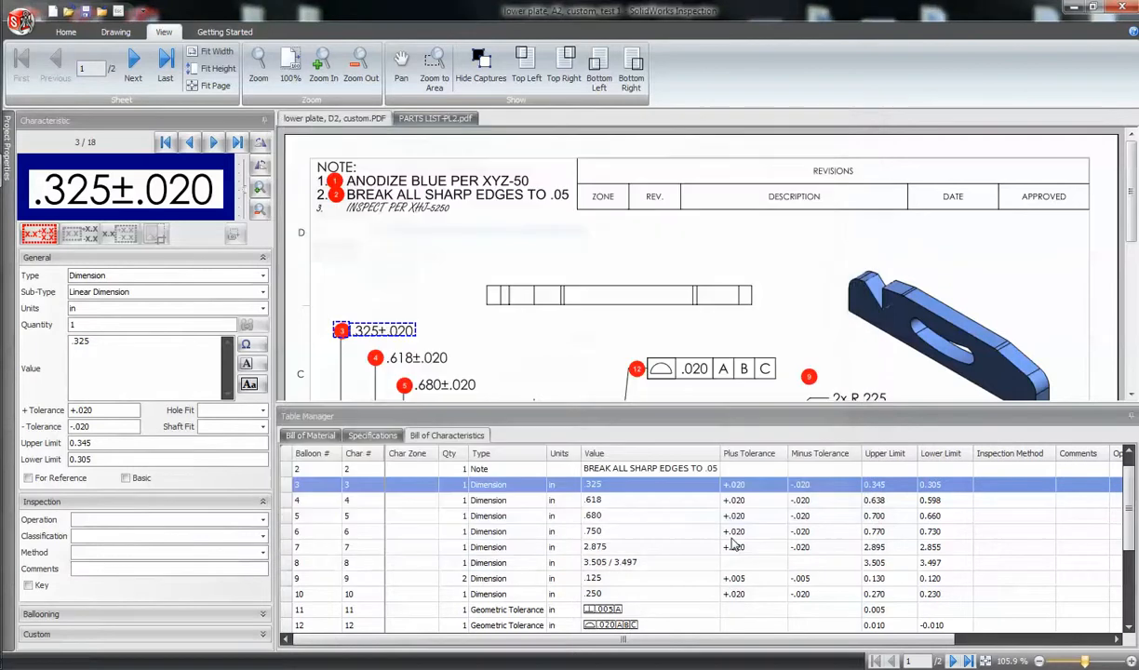
- Show the custom fields of characteristic 3 and review the available Vendor values without assigning one
{"action": "left_click", "coordinate": [238, 633]}
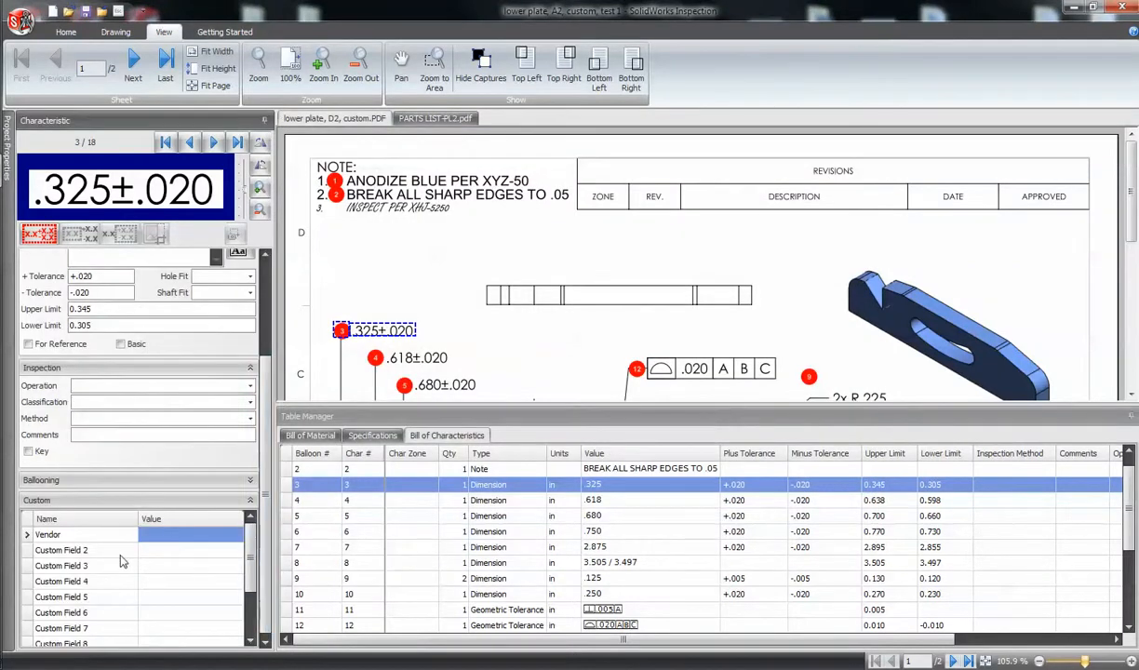
{"action": "left_click", "coordinate": [219, 535]}
{"action": "left_click", "coordinate": [238, 537]}
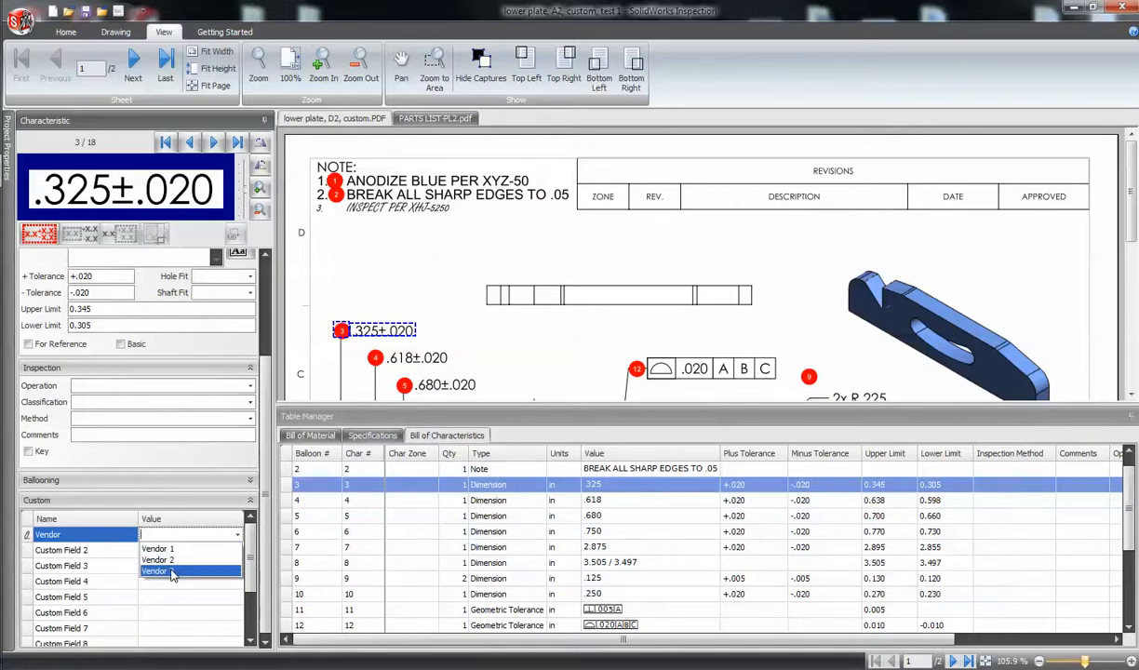
{"action": "left_click", "coordinate": [398, 280]}
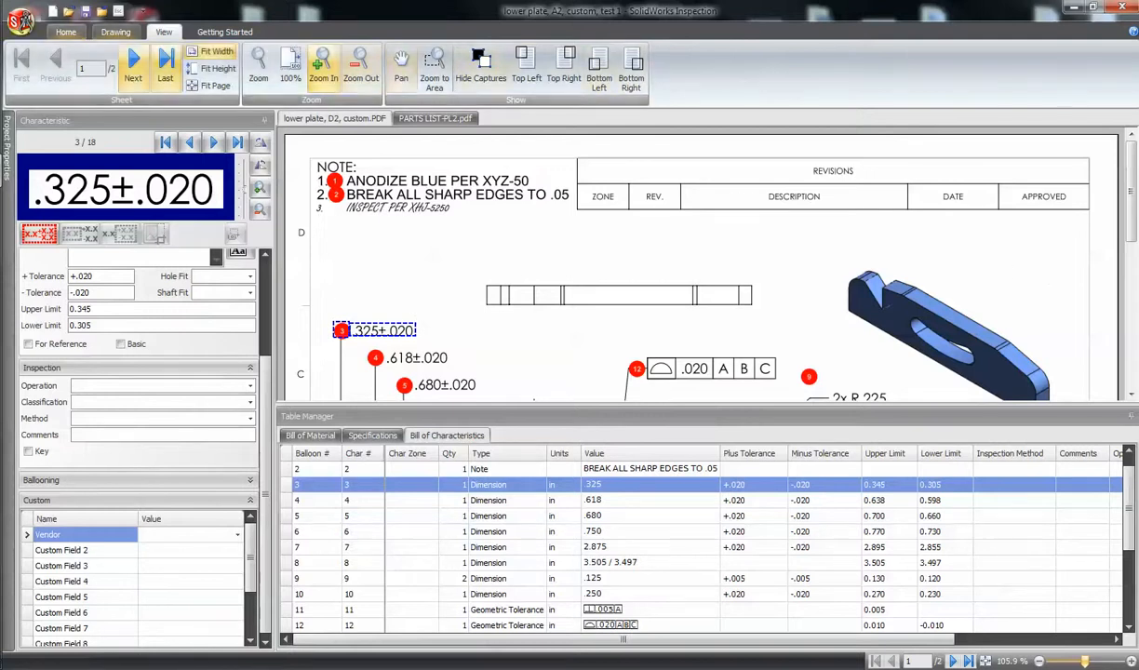
- Review the project's default units and the length and angular default tolerances by precision, and close the options without changes
{"action": "left_click", "coordinate": [20, 20]}
{"action": "left_click", "coordinate": [415, 462]}
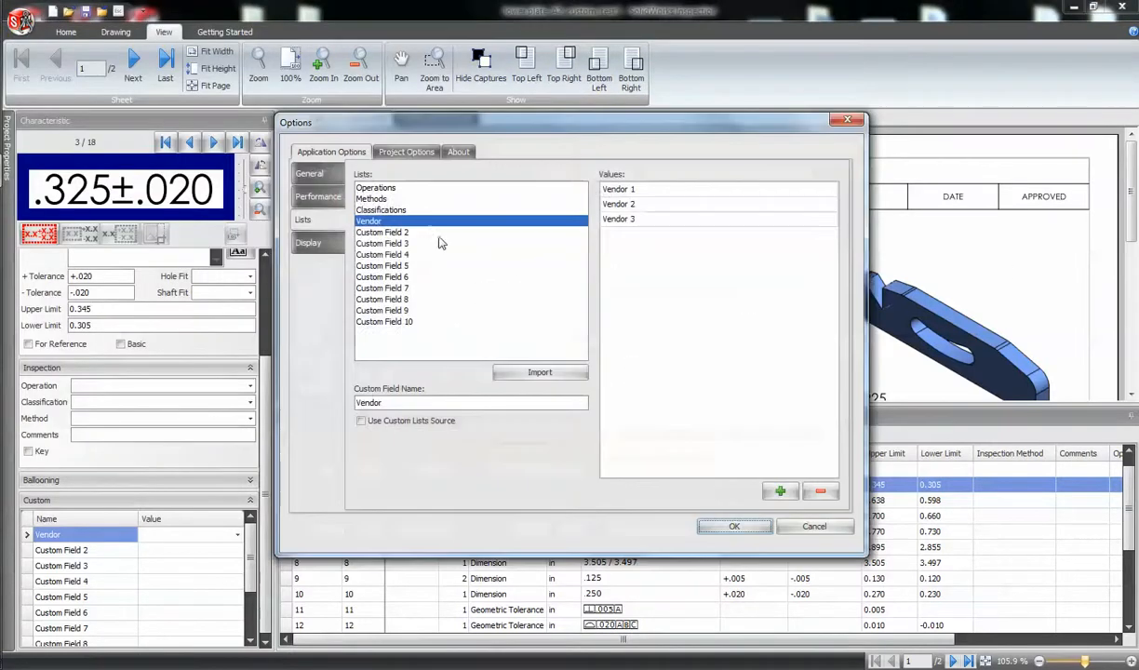
{"action": "left_click", "coordinate": [405, 152]}
{"action": "left_click_drag", "start_coordinate": [397, 122], "coordinate": [376, 128]}
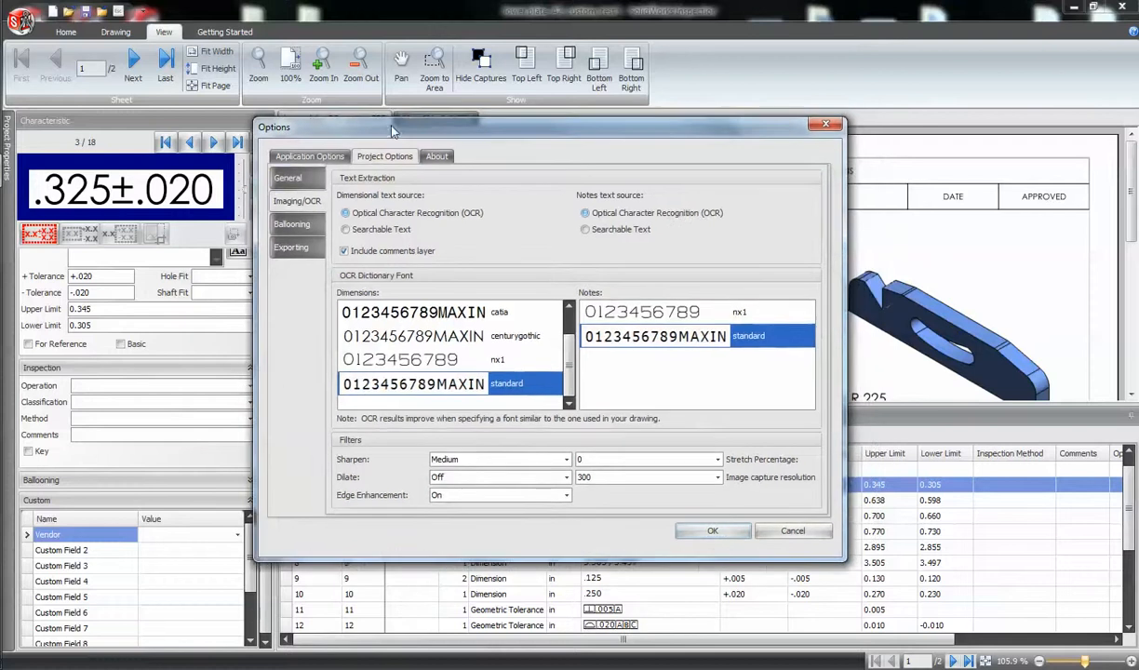
{"action": "left_click", "coordinate": [297, 180]}
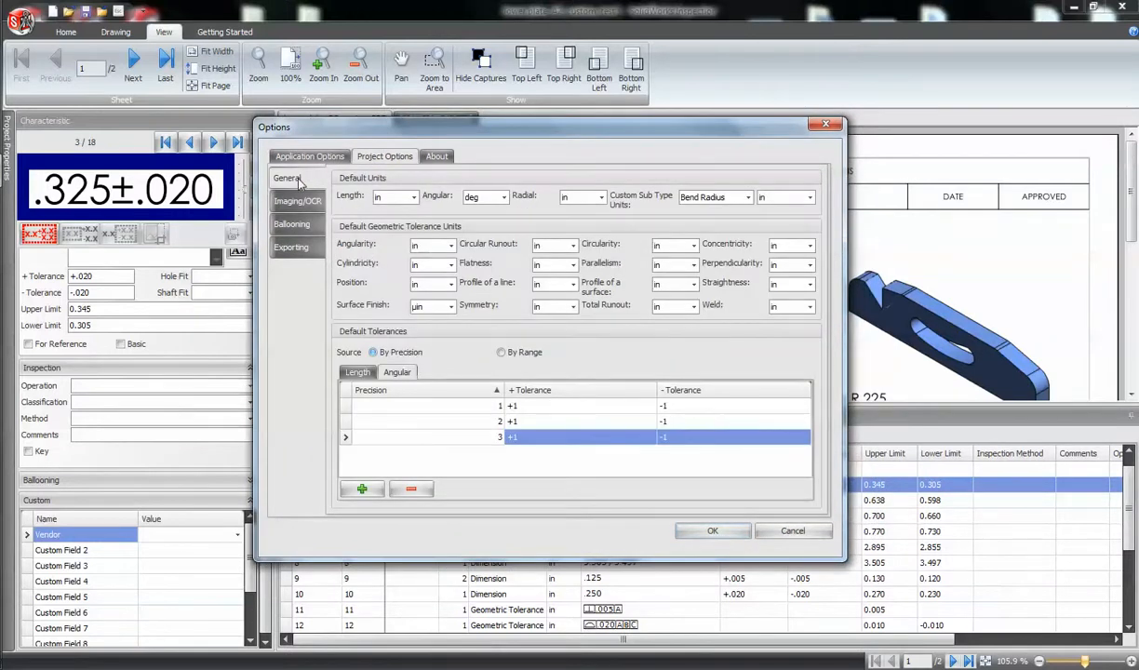
{"action": "left_click", "coordinate": [359, 373]}
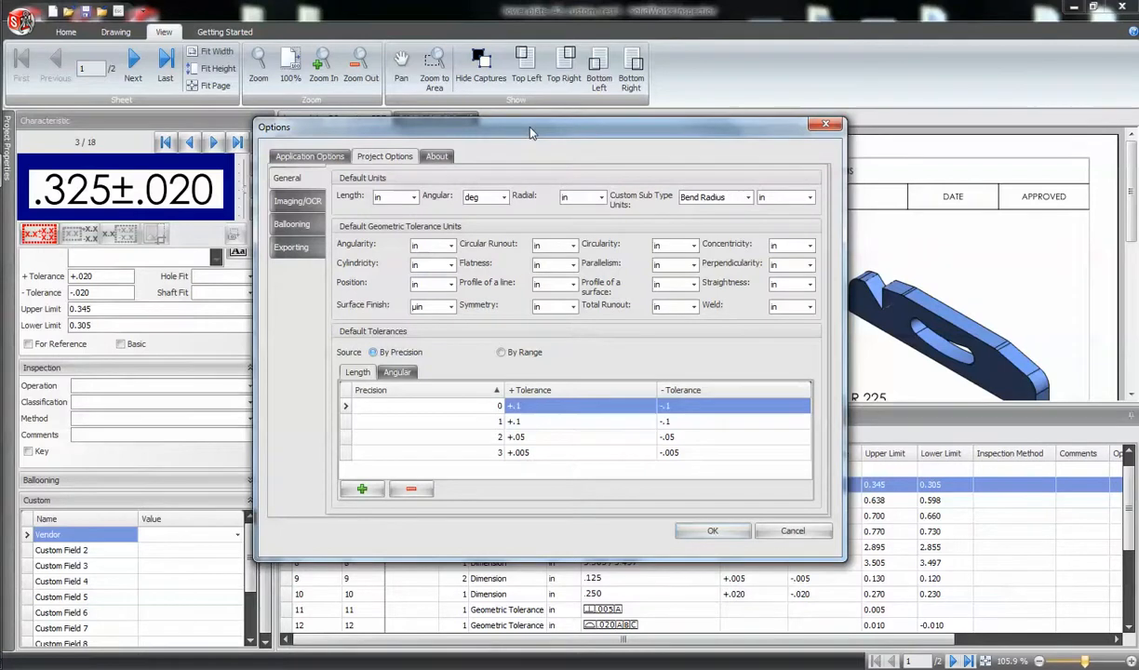
{"action": "left_click_drag", "start_coordinate": [530, 133], "coordinate": [357, 122]}
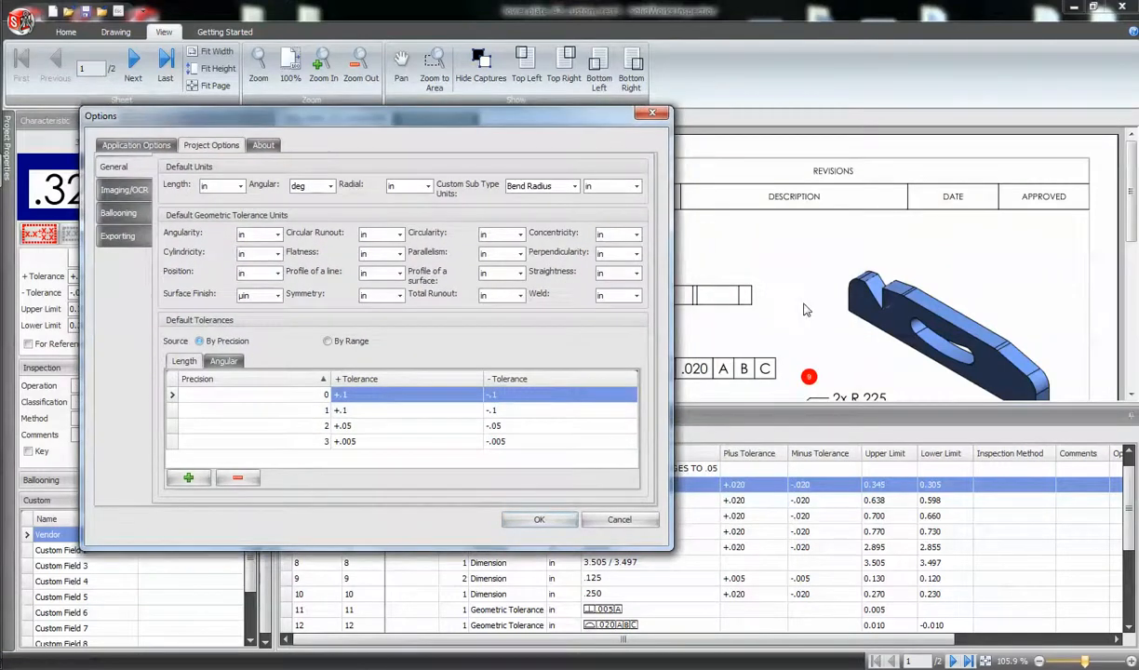
{"action": "left_click", "coordinate": [631, 521]}
- Set the OCR dictionary font for dimensions to centurygothic in the project's Imaging/OCR options and save
{"action": "scroll", "coordinate": [750, 307], "scroll_direction": "down", "scroll_amount": 3}
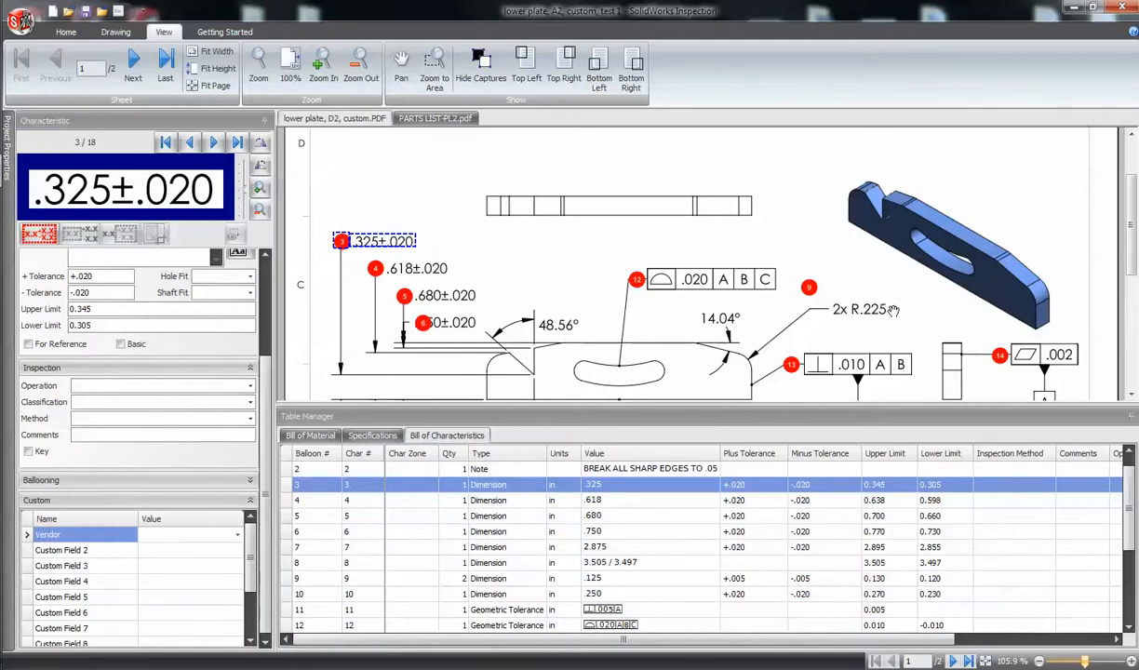
{"action": "left_click", "coordinate": [21, 20]}
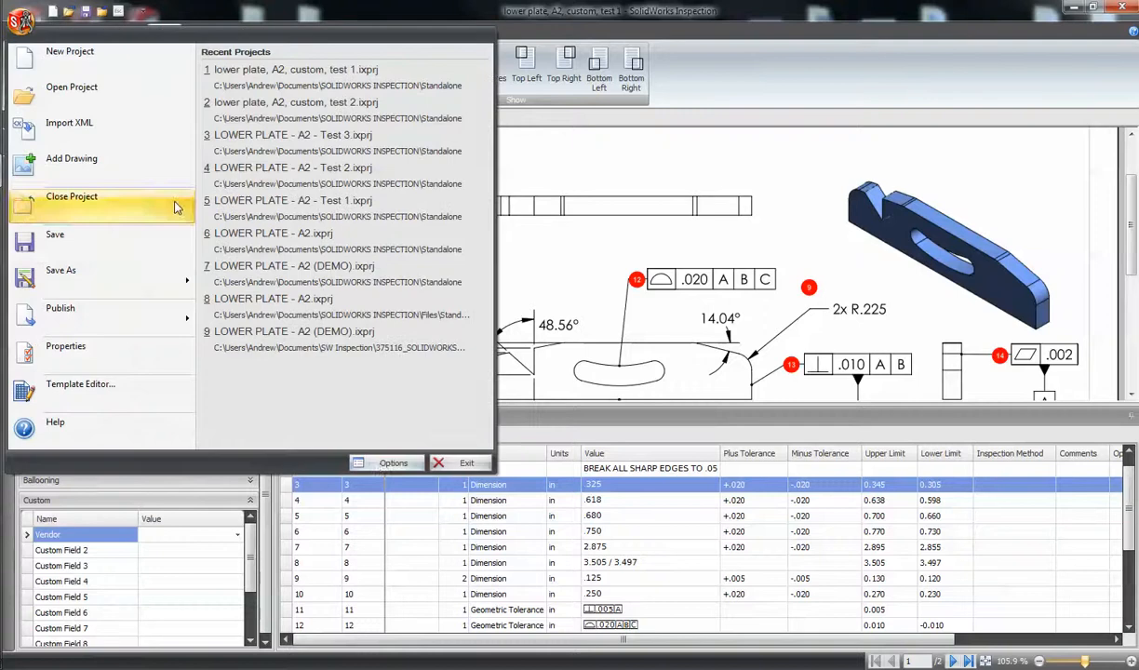
{"action": "left_click", "coordinate": [384, 463]}
{"action": "left_click", "coordinate": [313, 203]}
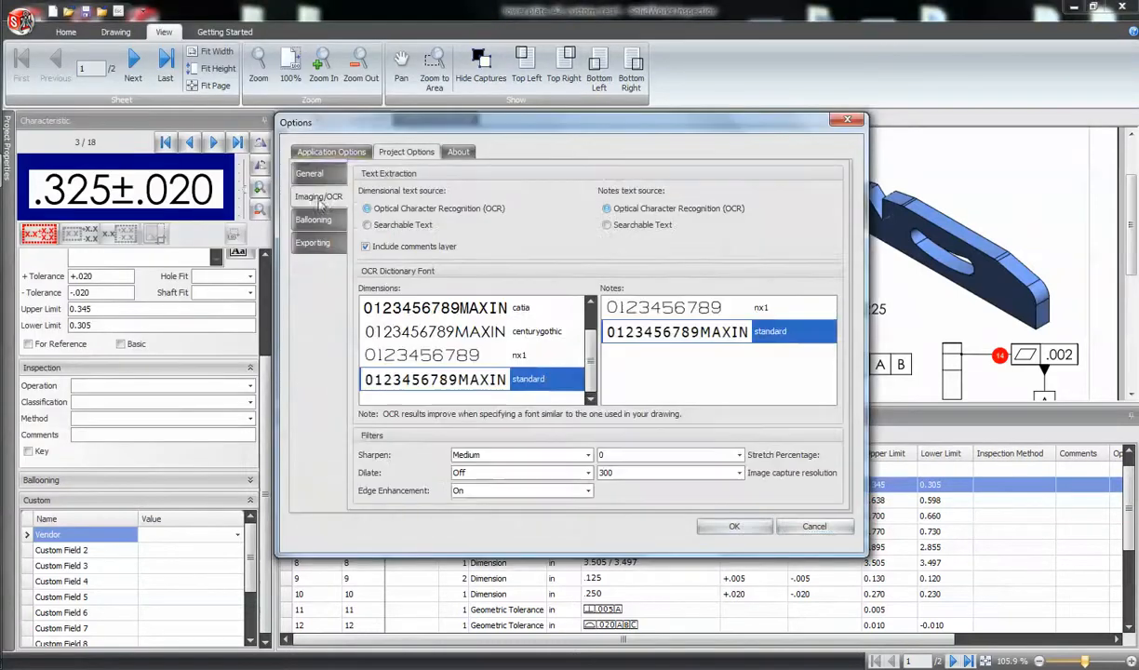
{"action": "left_click_drag", "start_coordinate": [356, 122], "coordinate": [309, 130]}
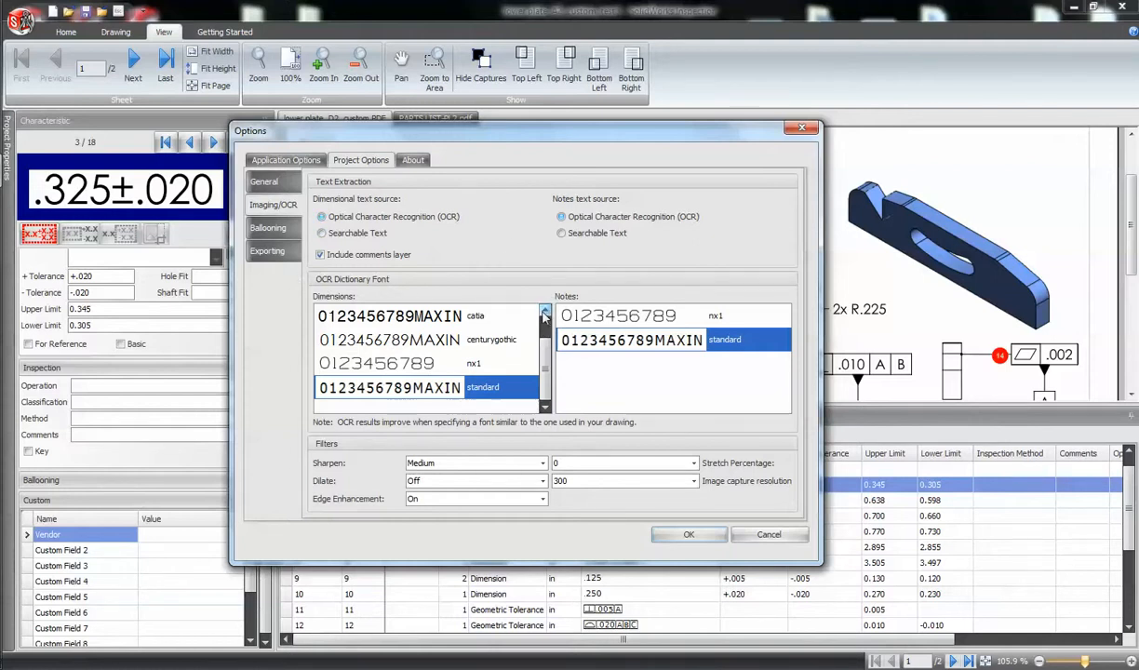
{"action": "left_click_drag", "start_coordinate": [661, 137], "coordinate": [522, 119]}
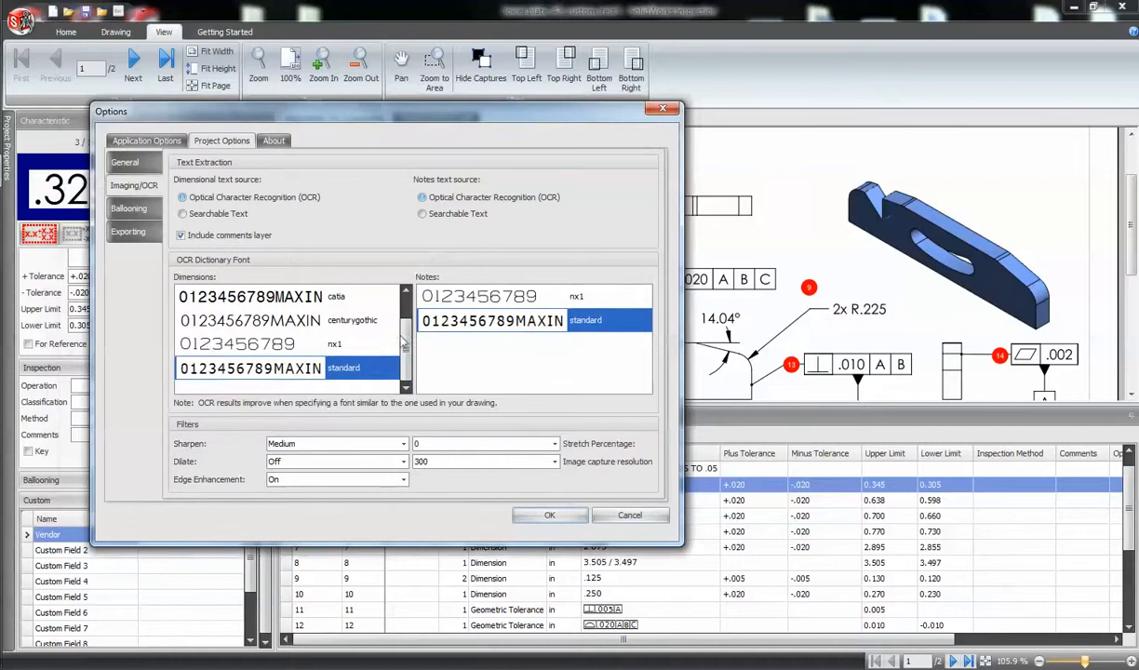
{"action": "left_click", "coordinate": [279, 325]}
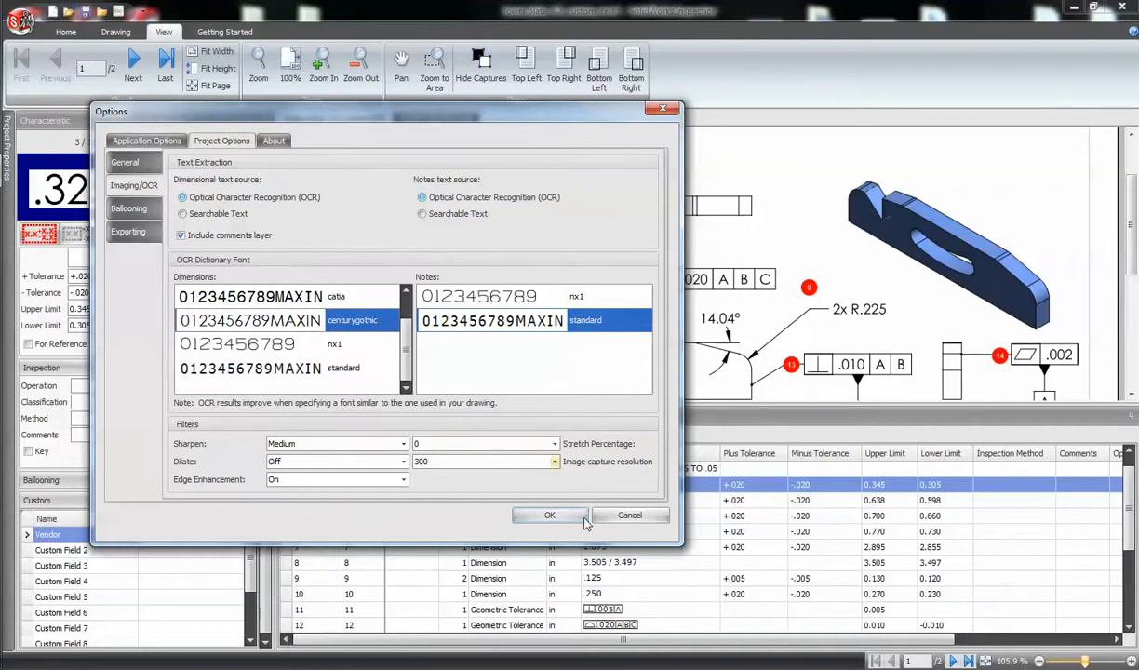
{"action": "left_click", "coordinate": [551, 517]}
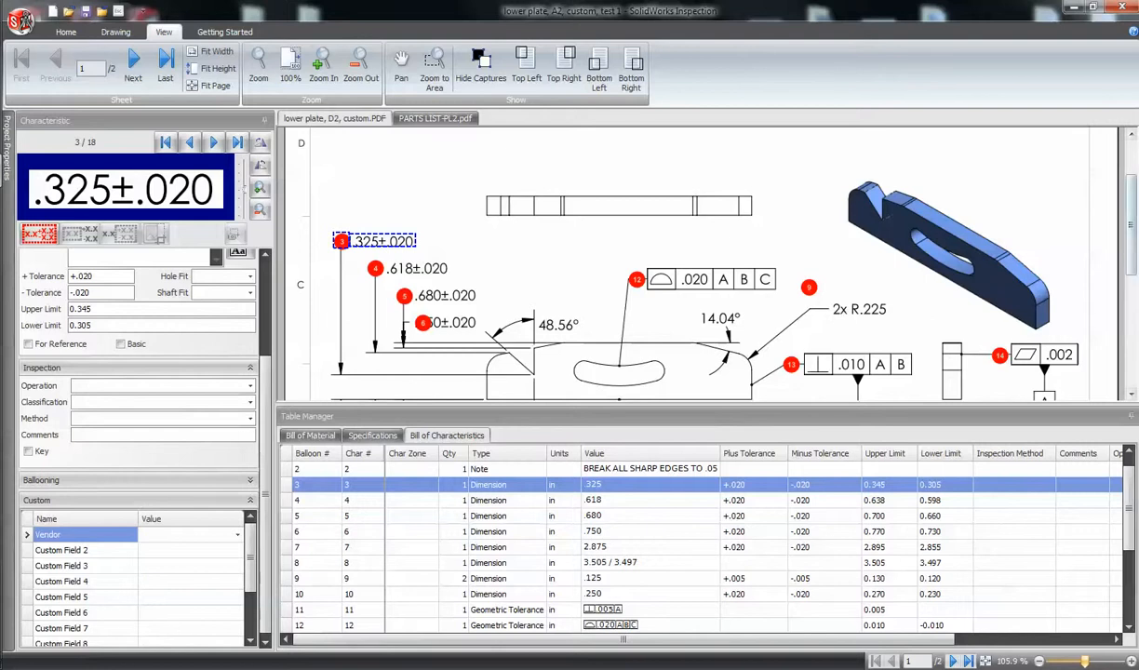
- Set the notes text source to Searchable Text in the project's Imaging/OCR options and save
{"action": "scroll", "coordinate": [1079, 223], "scroll_direction": "up", "scroll_amount": 2}
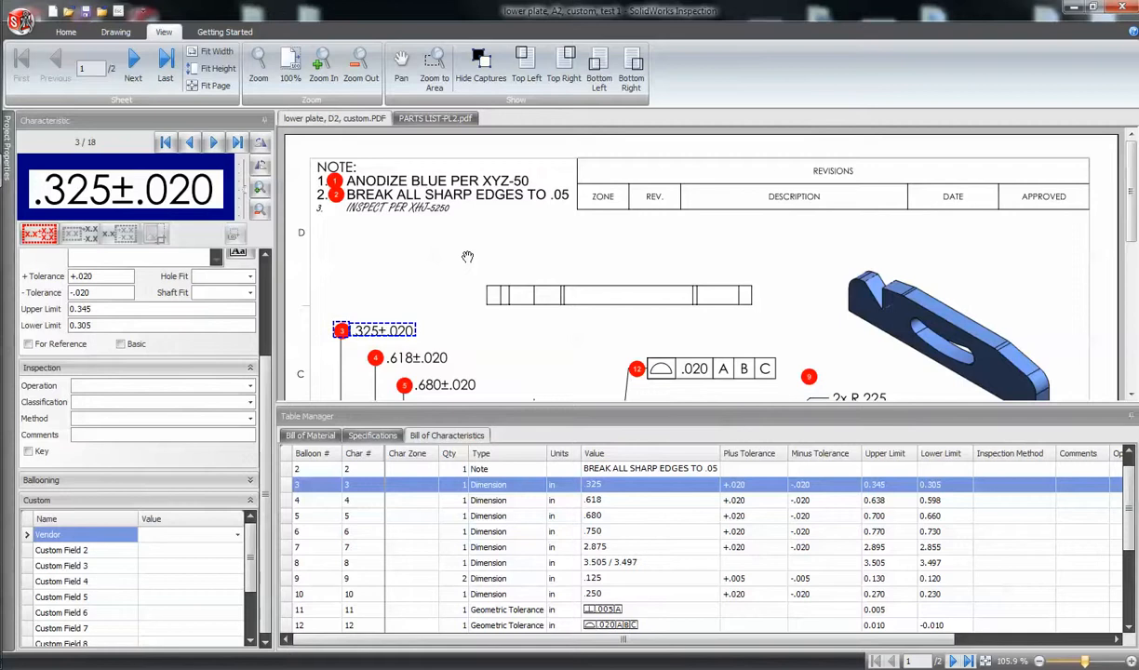
{"action": "left_click", "coordinate": [21, 23]}
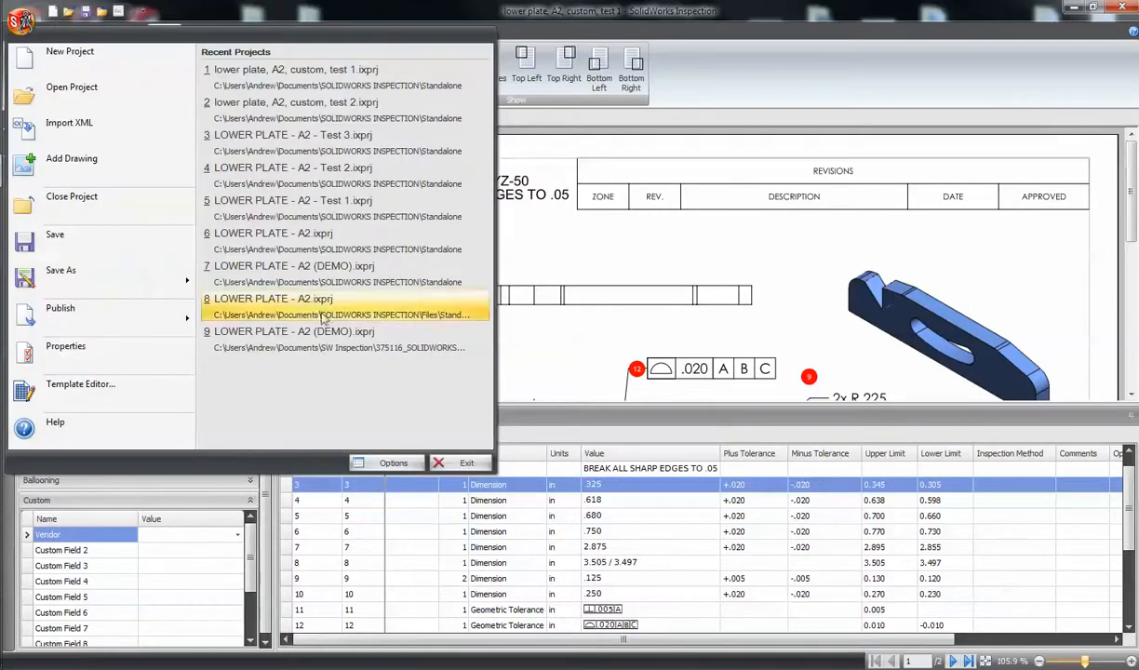
{"action": "left_click", "coordinate": [387, 462]}
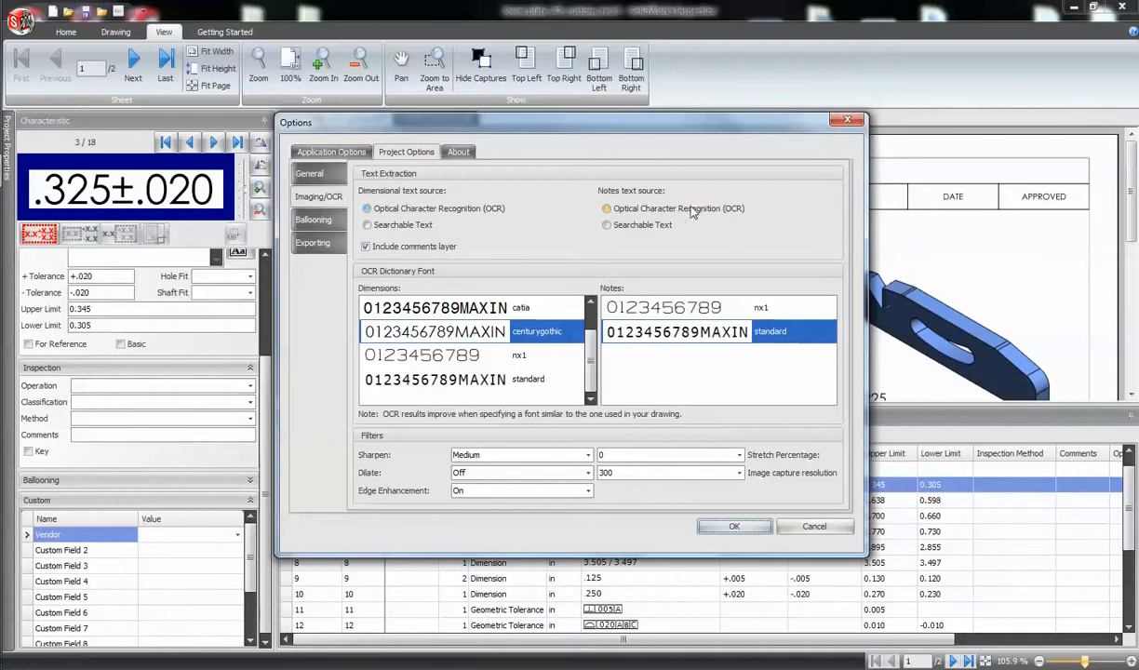
{"action": "left_click", "coordinate": [609, 226]}
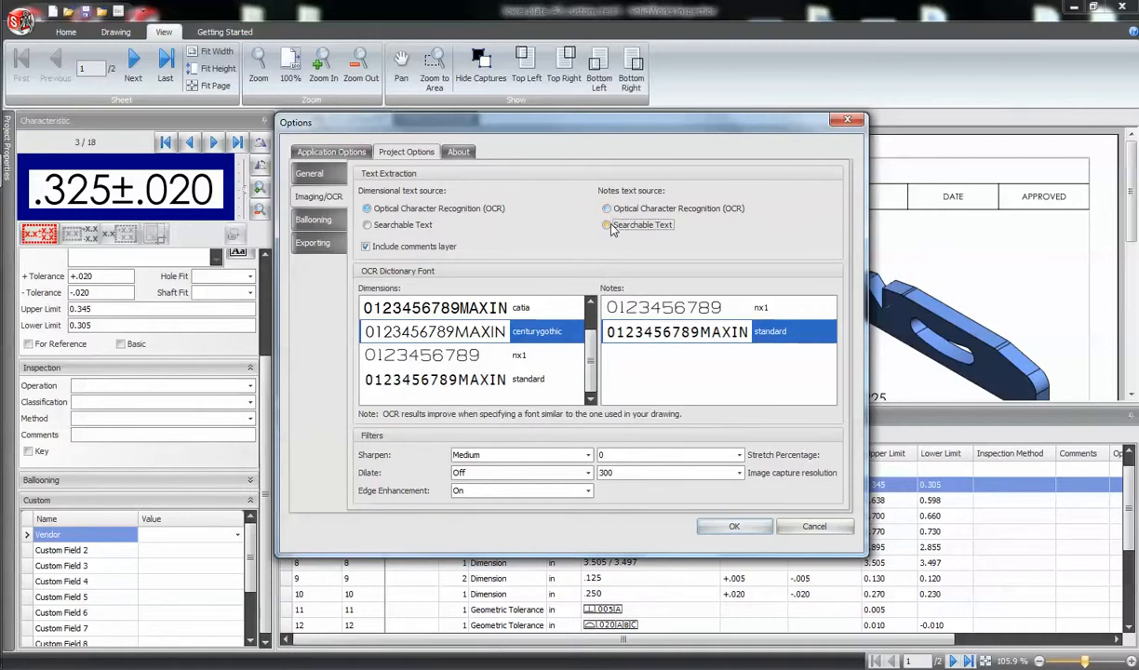
{"action": "left_click", "coordinate": [733, 527]}
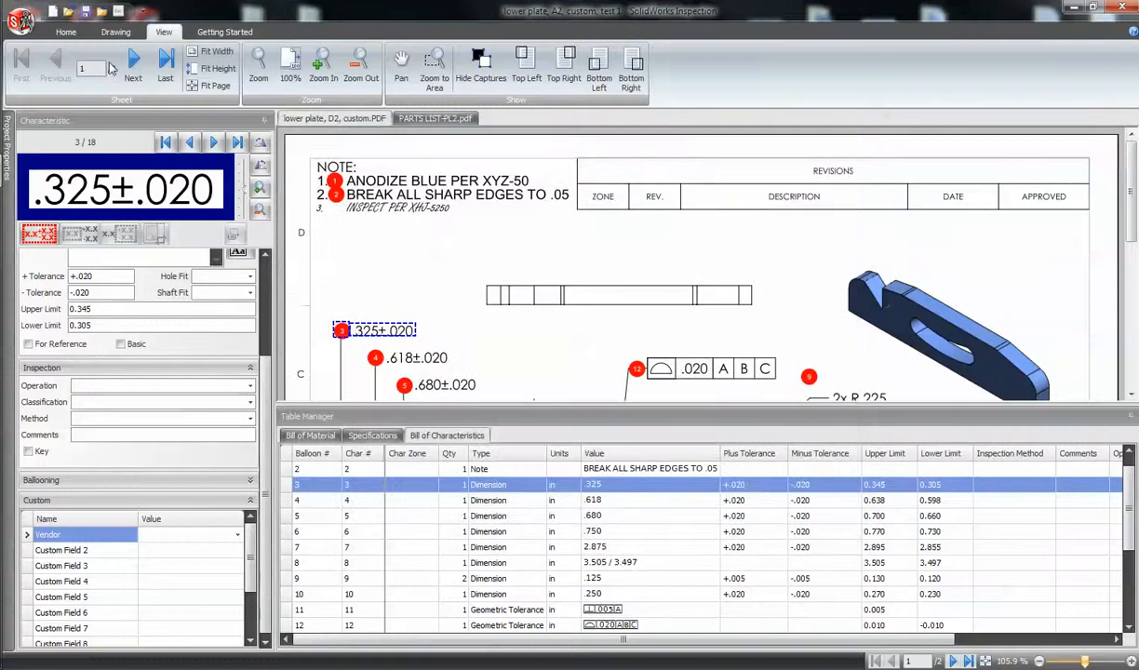
- Extract drawing note 3, INSPECT PER XHJ-5250, as a note characteristic and select its capture
{"action": "left_click", "coordinate": [65, 32]}
{"action": "left_click", "coordinate": [115, 32]}
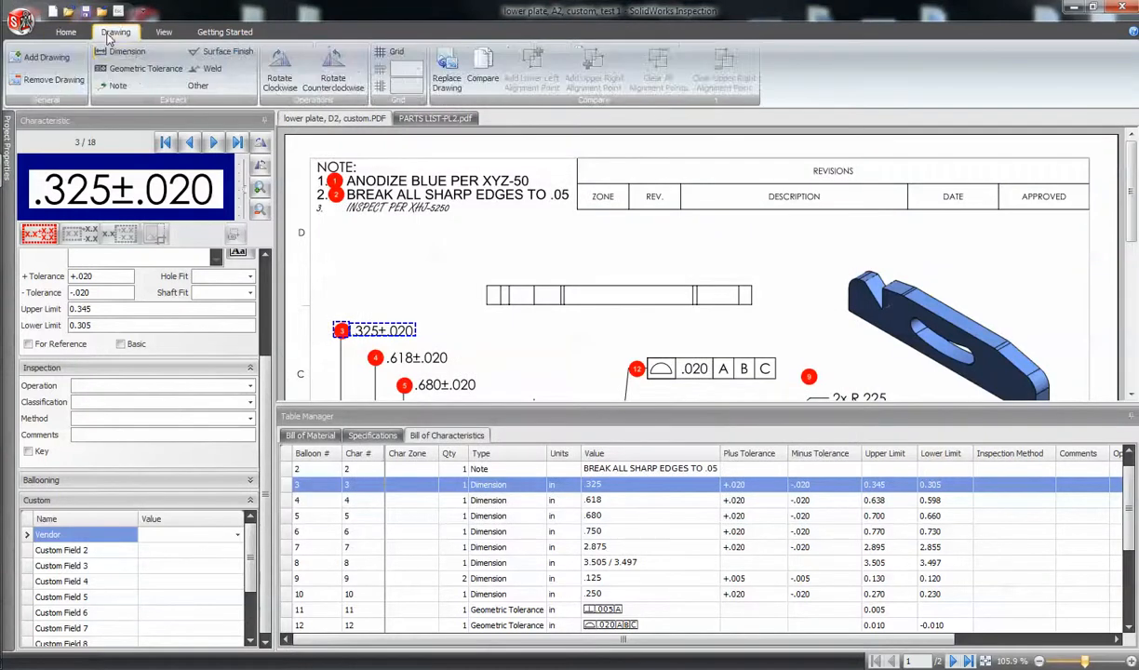
{"action": "left_click", "coordinate": [118, 86]}
{"action": "left_click_drag", "start_coordinate": [348, 206], "coordinate": [455, 215]}
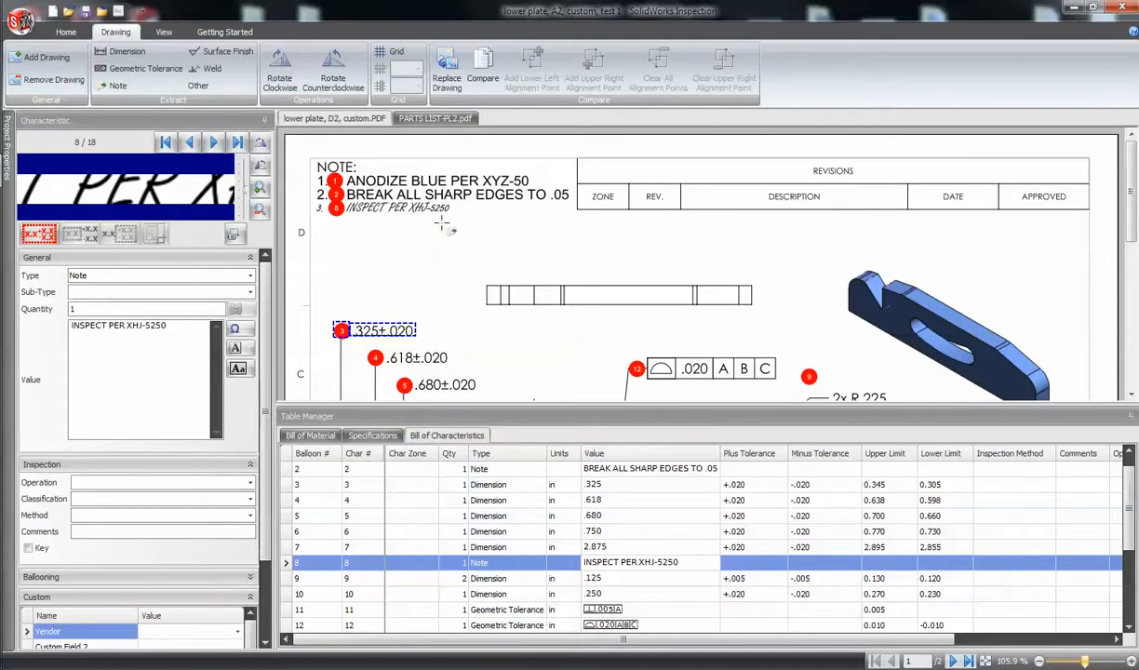
{"action": "left_click", "coordinate": [343, 207]}
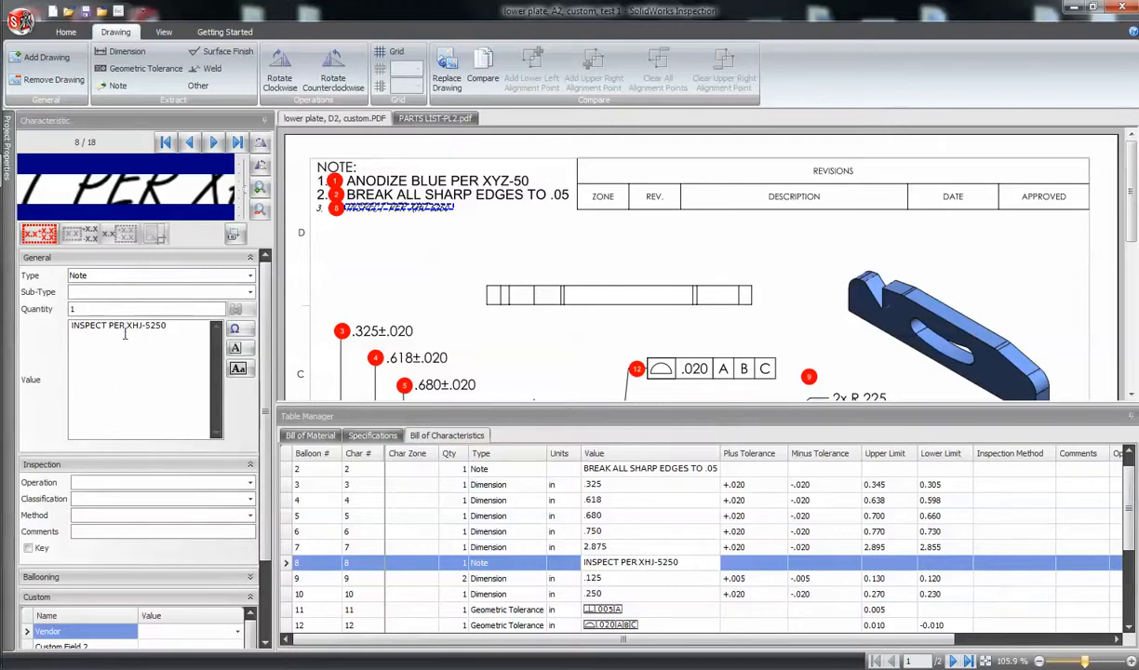
- Set the notes text source to Optical Character Recognition (OCR) in the project options and save
{"action": "left_click", "coordinate": [66, 34]}
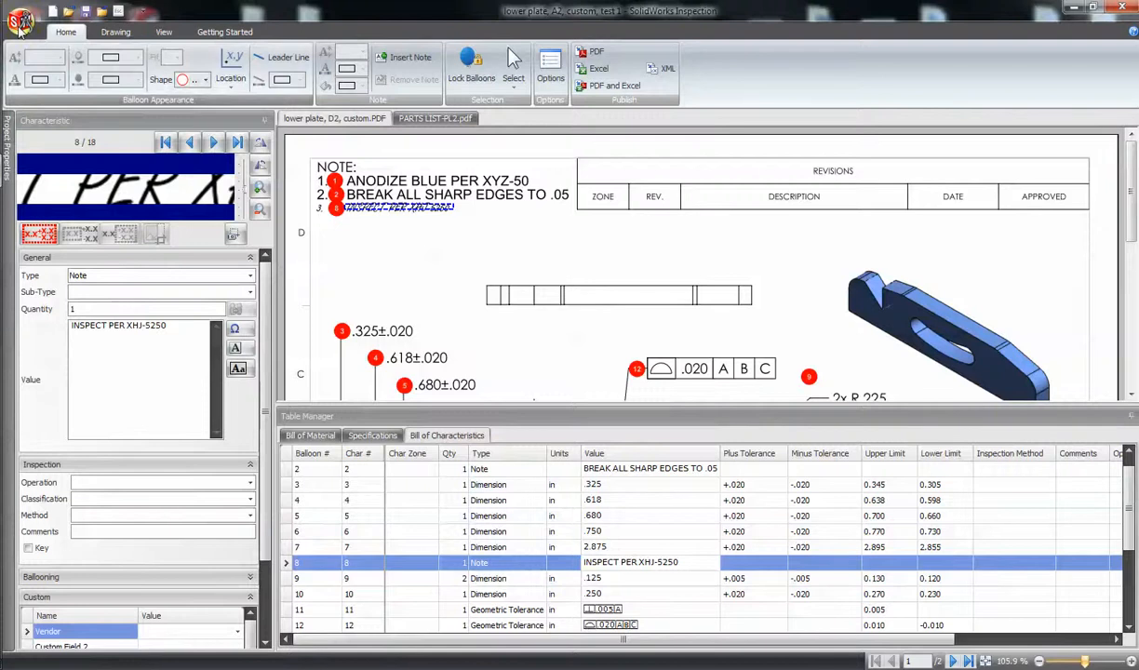
{"action": "left_click", "coordinate": [20, 18]}
{"action": "left_click", "coordinate": [398, 459]}
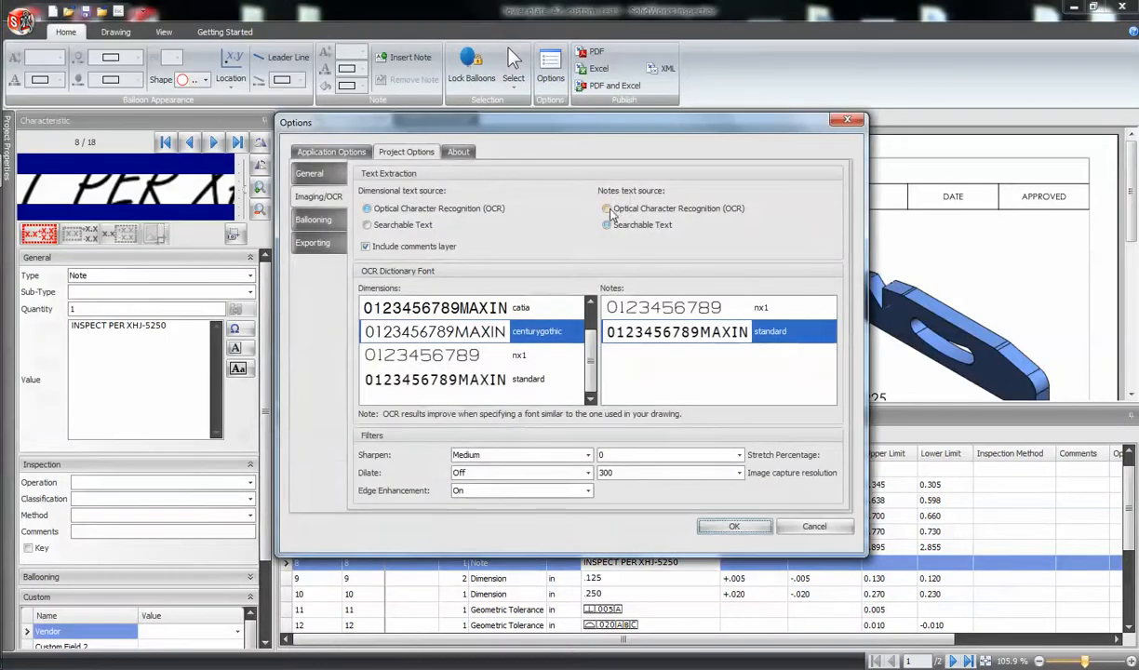
{"action": "left_click", "coordinate": [608, 210]}
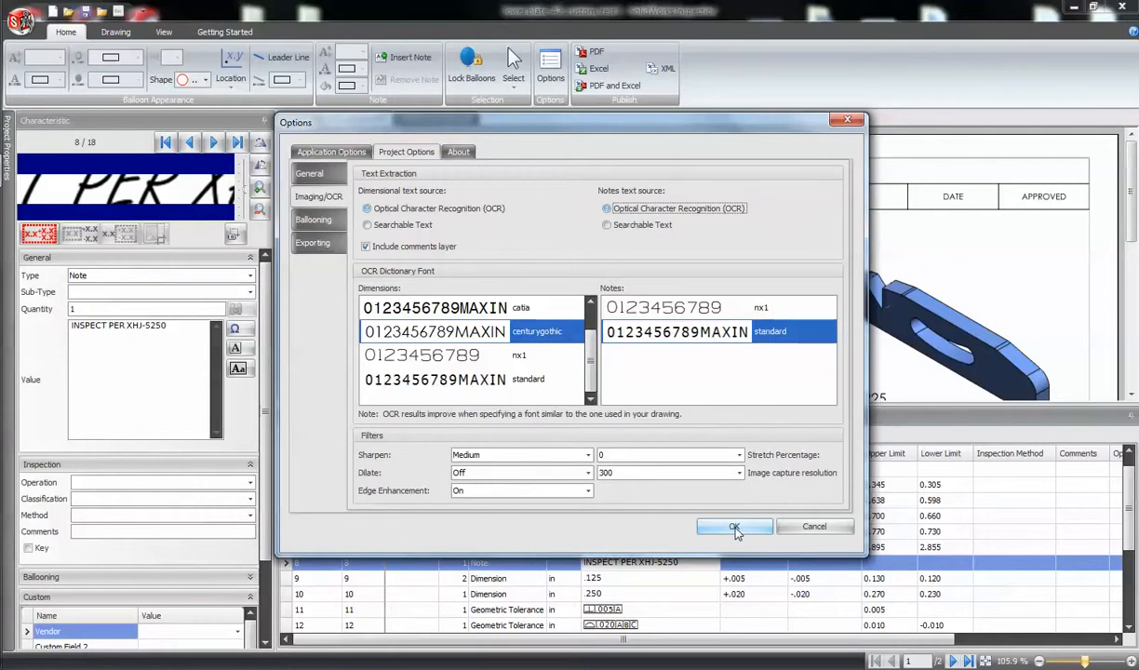
{"action": "left_click", "coordinate": [735, 526]}
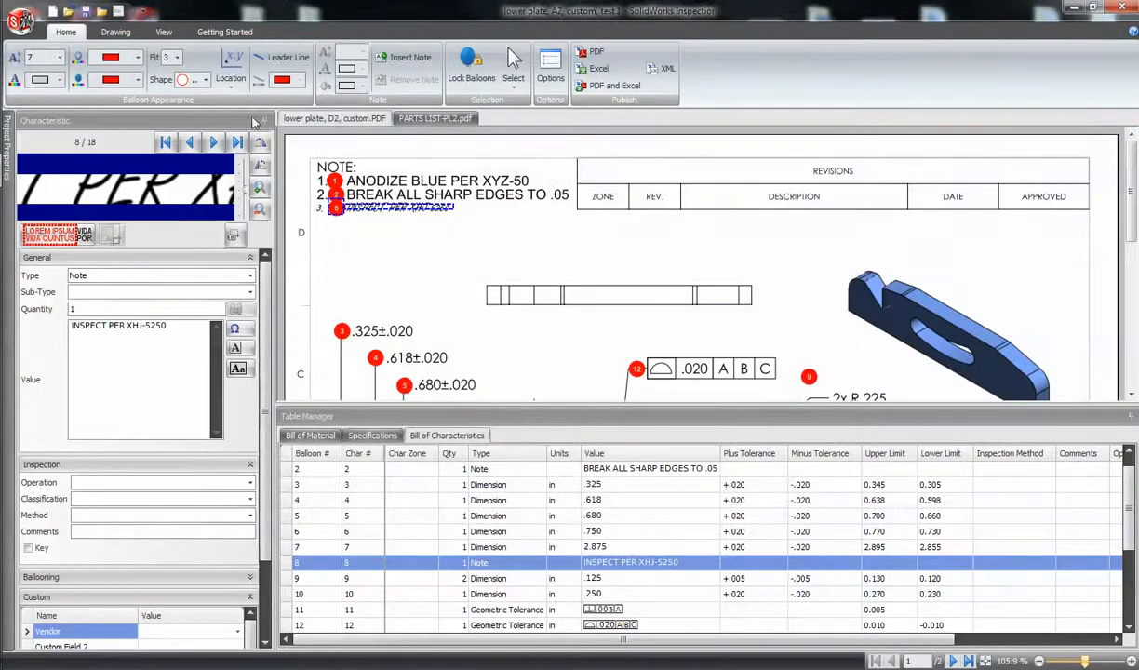
- Review the project's Ballooning and Exporting options, including balloon style and position and the PDF and Excel export settings
{"action": "left_click", "coordinate": [20, 21]}
{"action": "left_click", "coordinate": [383, 462]}
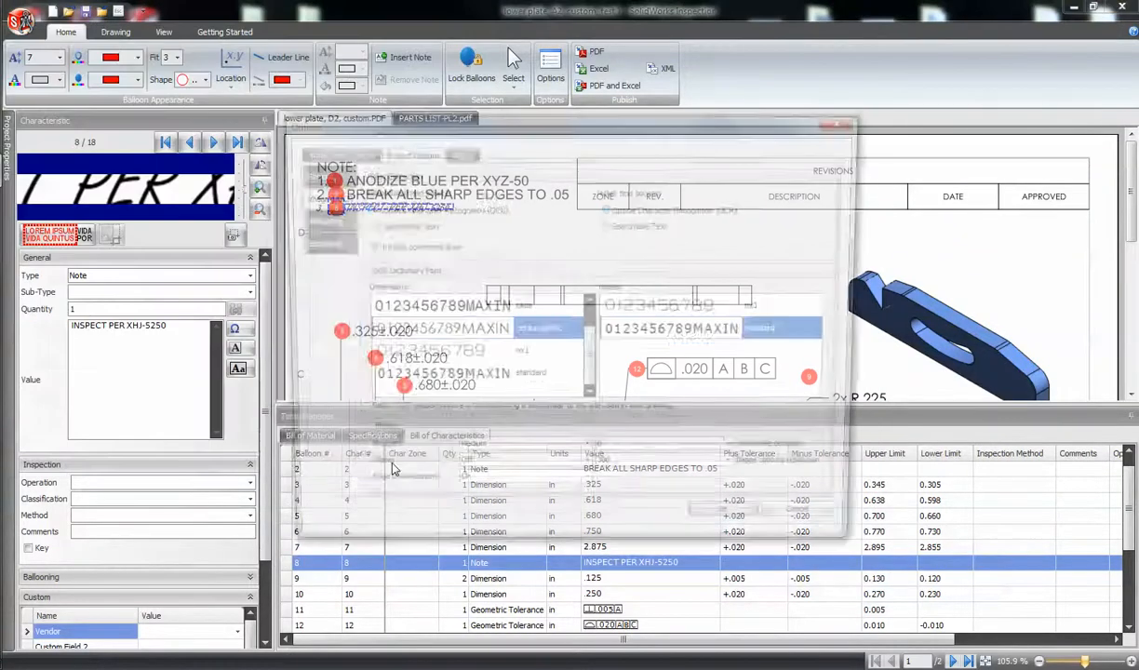
{"action": "left_click", "coordinate": [314, 224]}
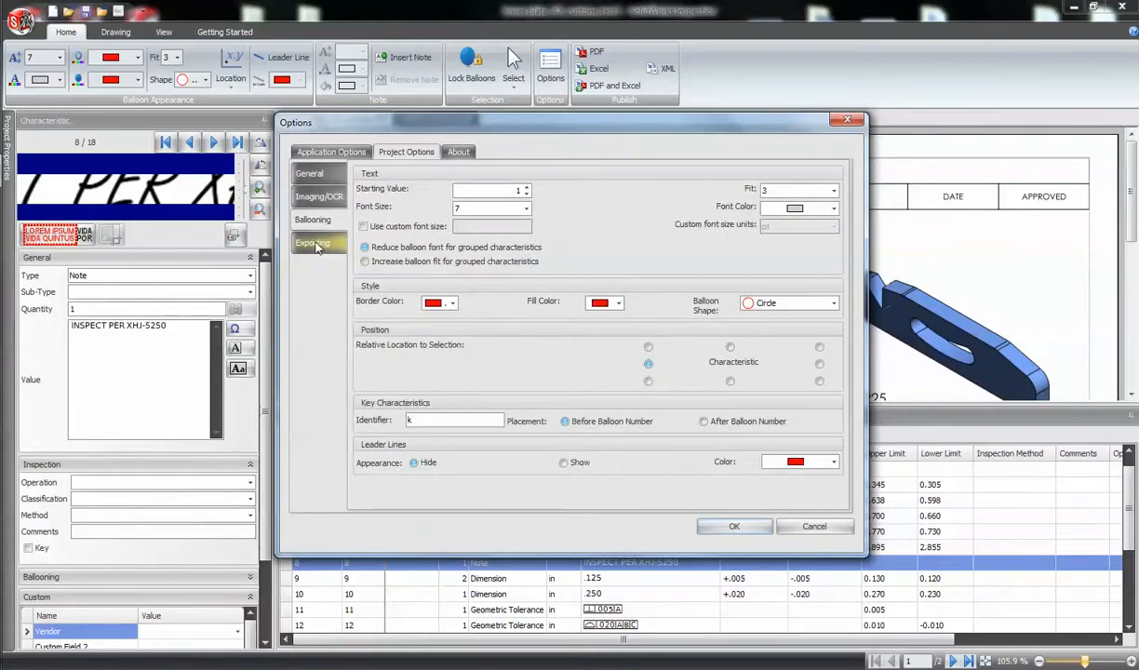
{"action": "left_click", "coordinate": [310, 240]}
{"action": "left_click", "coordinate": [321, 221]}
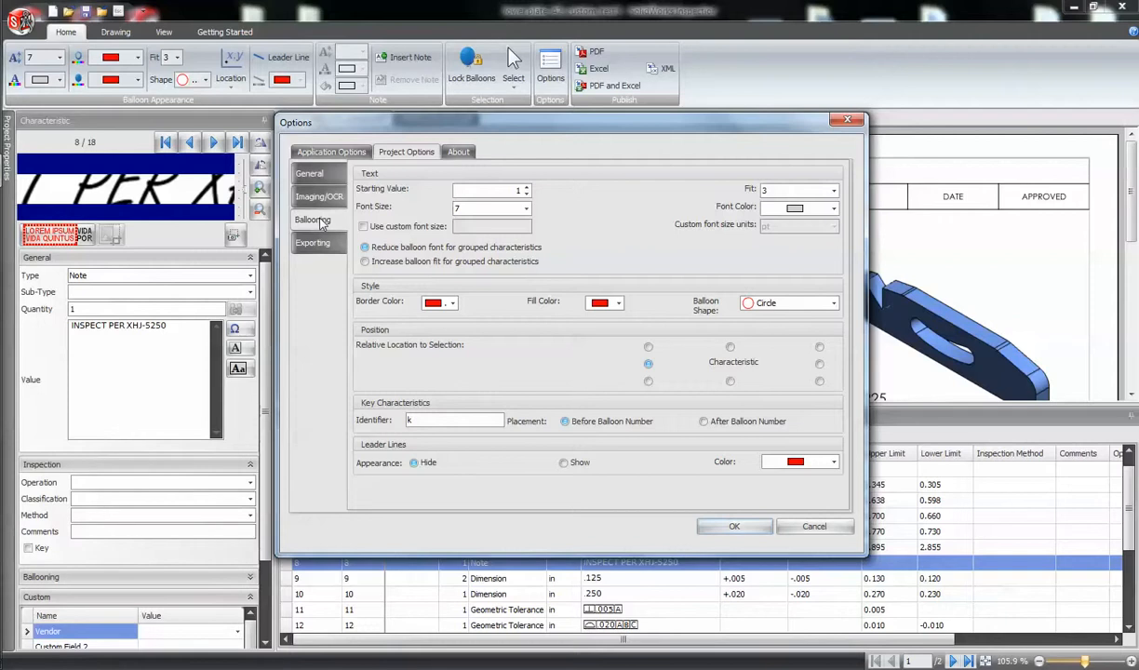
{"action": "left_click", "coordinate": [325, 243]}
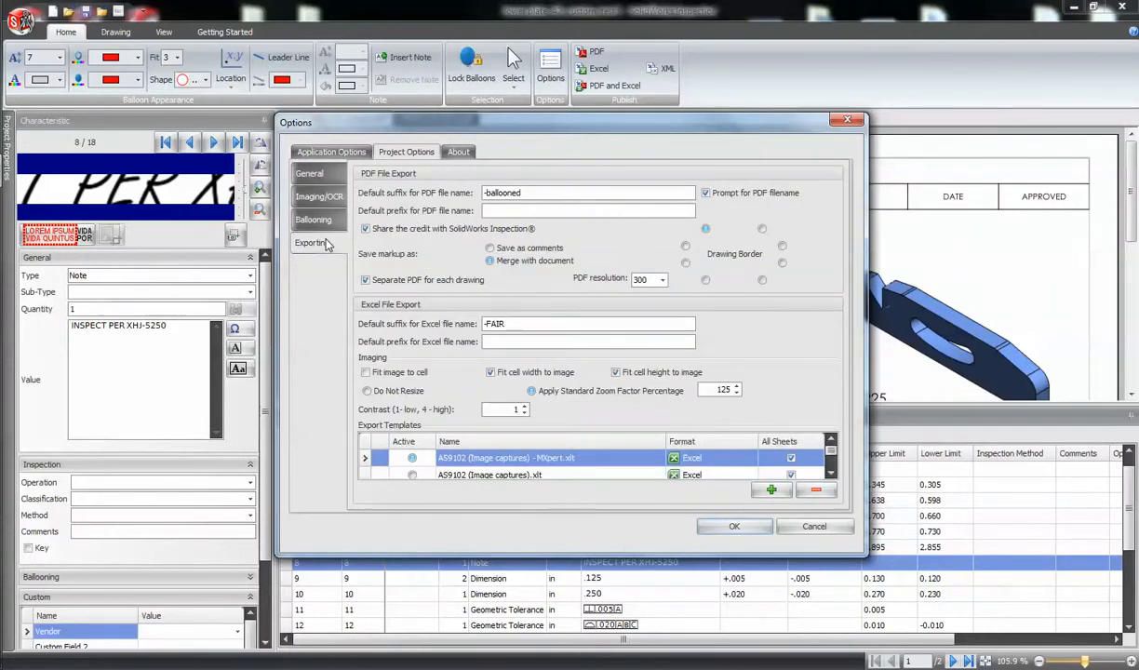
{"action": "left_click_drag", "start_coordinate": [322, 123], "coordinate": [318, 100]}
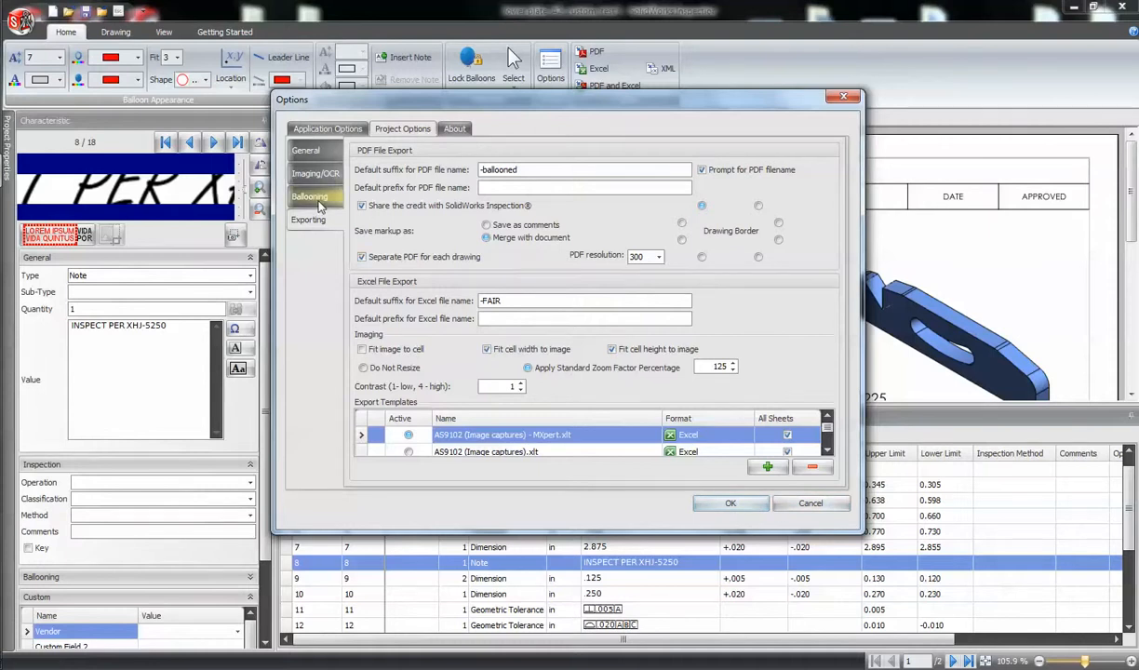
{"action": "left_click", "coordinate": [314, 199]}
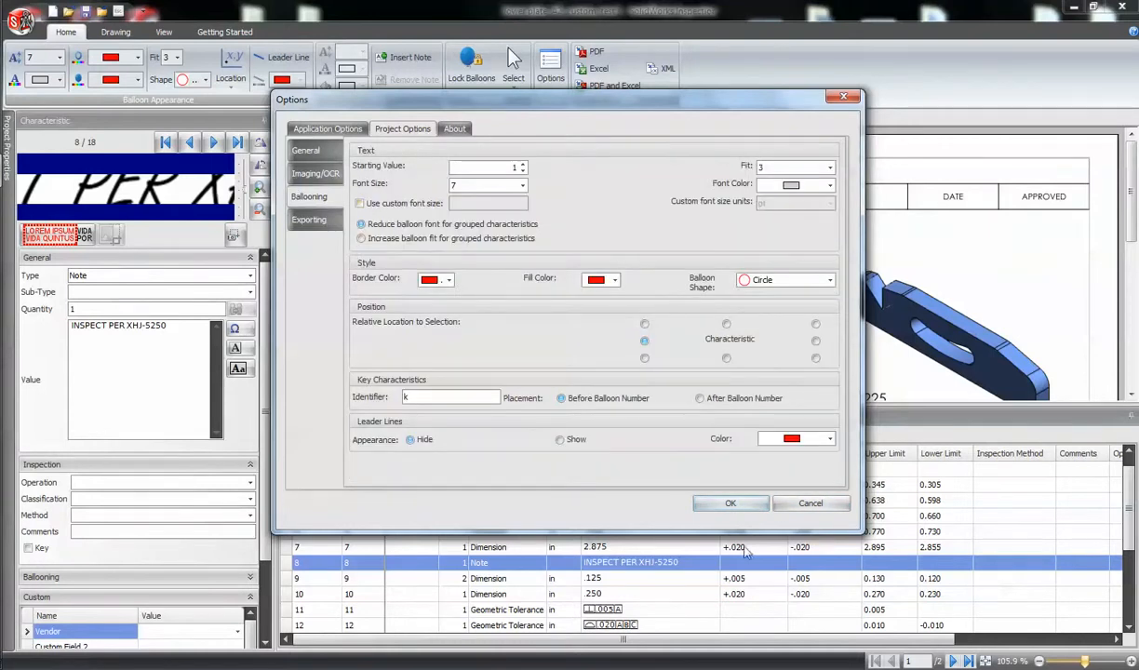
{"action": "left_click", "coordinate": [730, 503]}
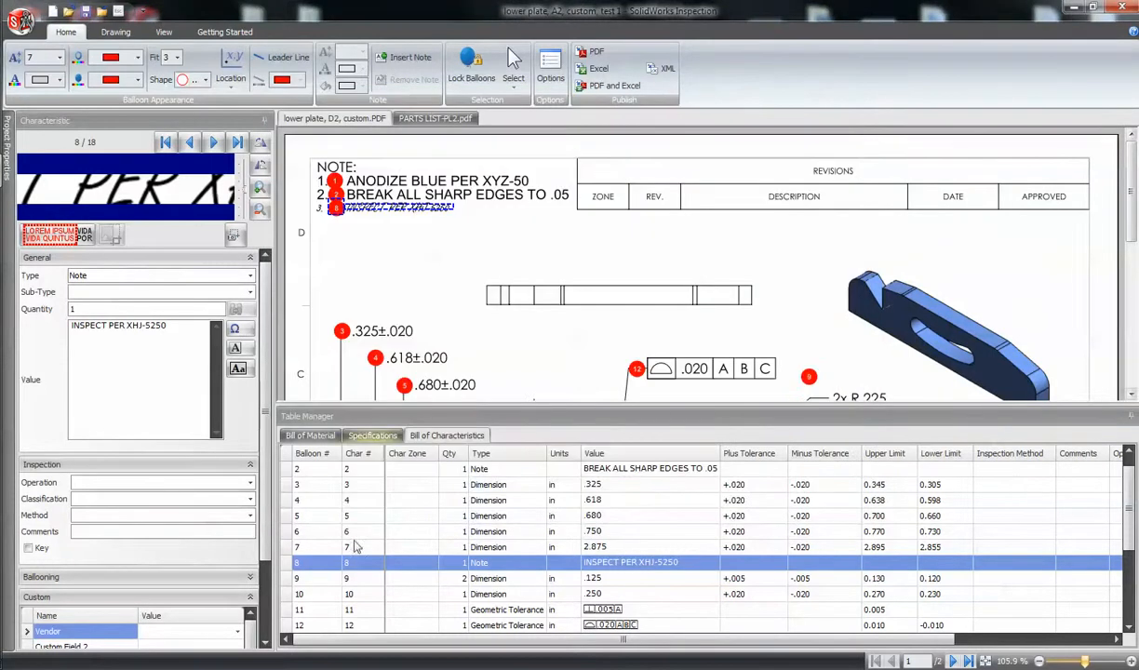
- On drawing page 2, reposition the balloon of the .156 depth dimension to the upper-left of its characteristic
{"action": "left_click_drag", "start_coordinate": [1129, 218], "coordinate": [1131, 316]}
{"action": "left_click", "coordinate": [953, 661]}
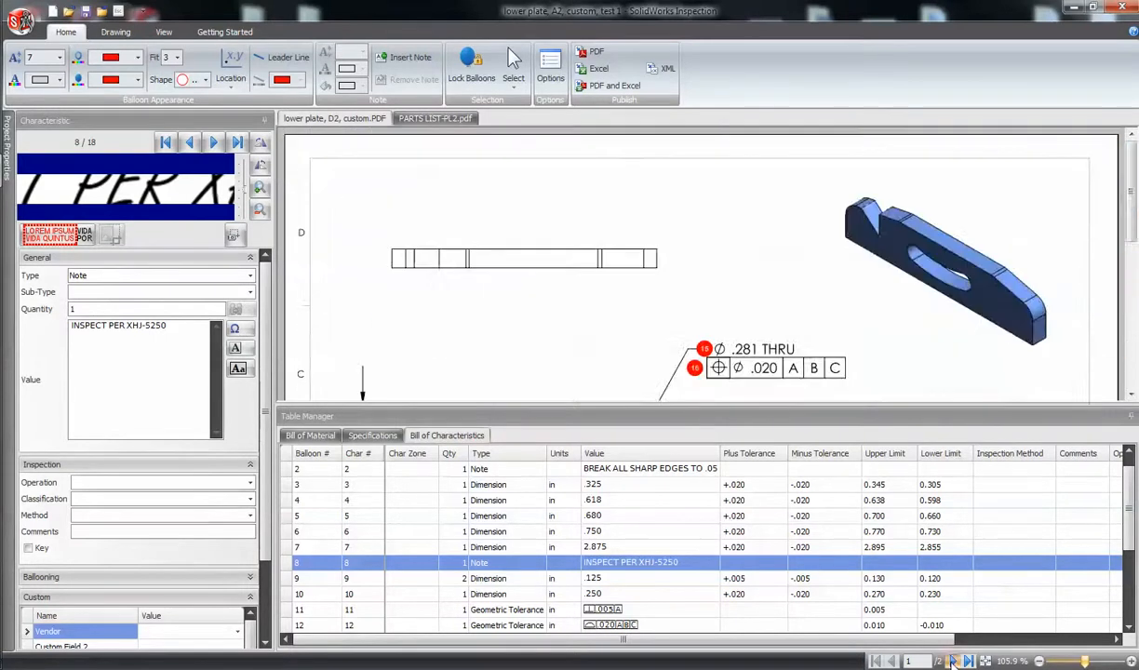
{"action": "left_click_drag", "start_coordinate": [1129, 241], "coordinate": [1130, 329]}
{"action": "left_click", "coordinate": [780, 264]}
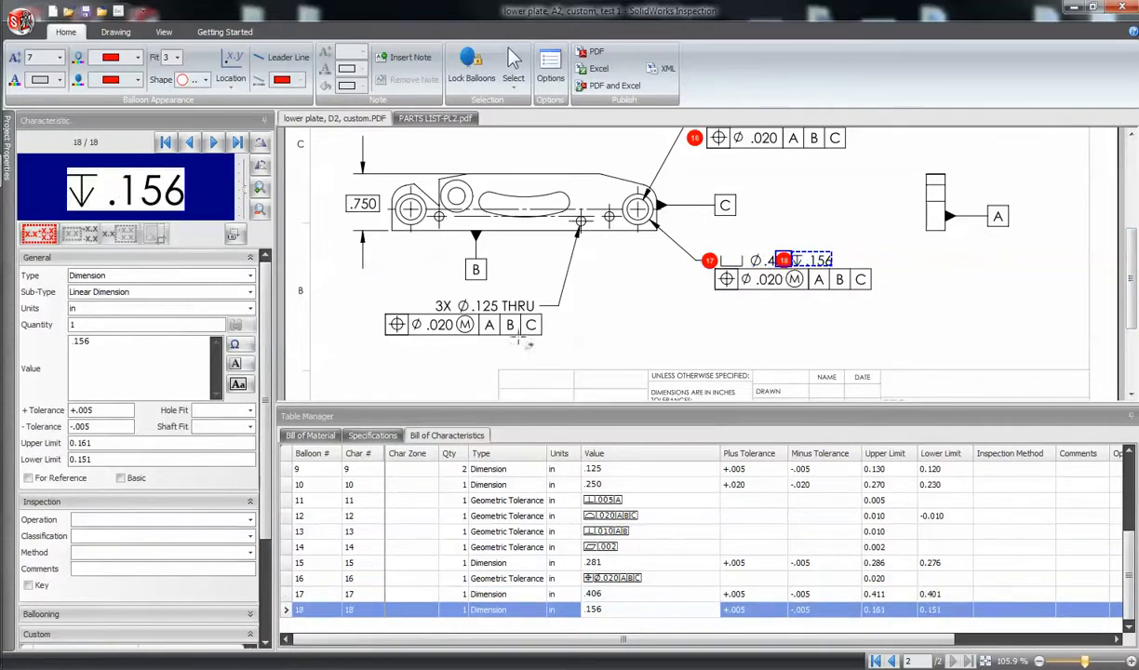
{"action": "left_click_drag", "start_coordinate": [263, 329], "coordinate": [273, 445]}
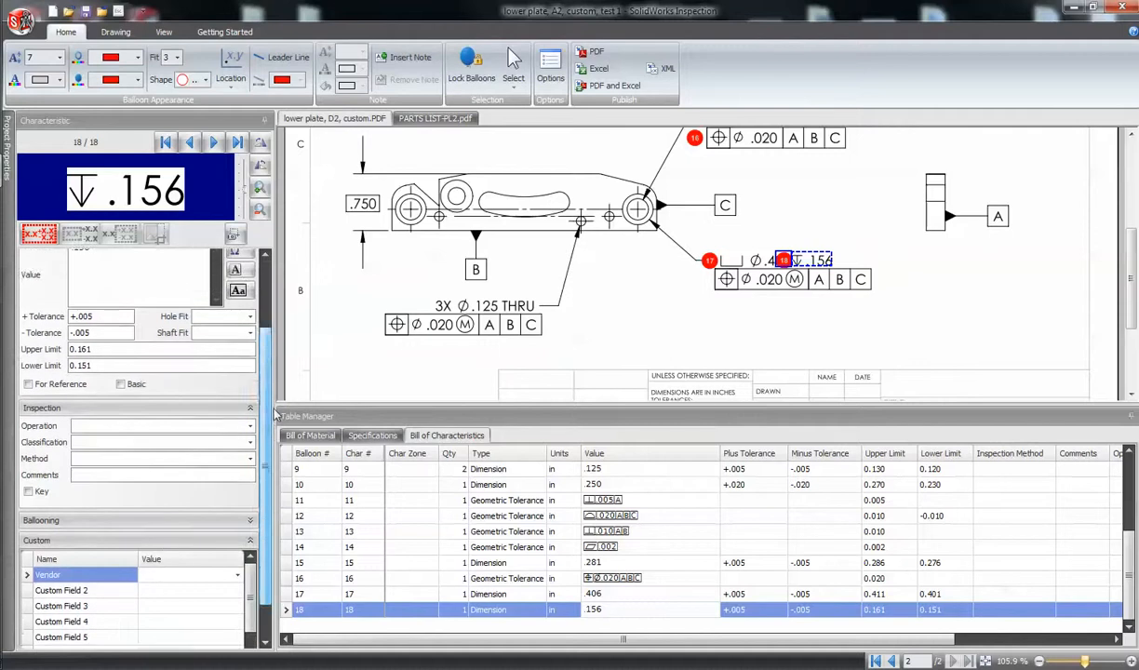
{"action": "left_click", "coordinate": [179, 516]}
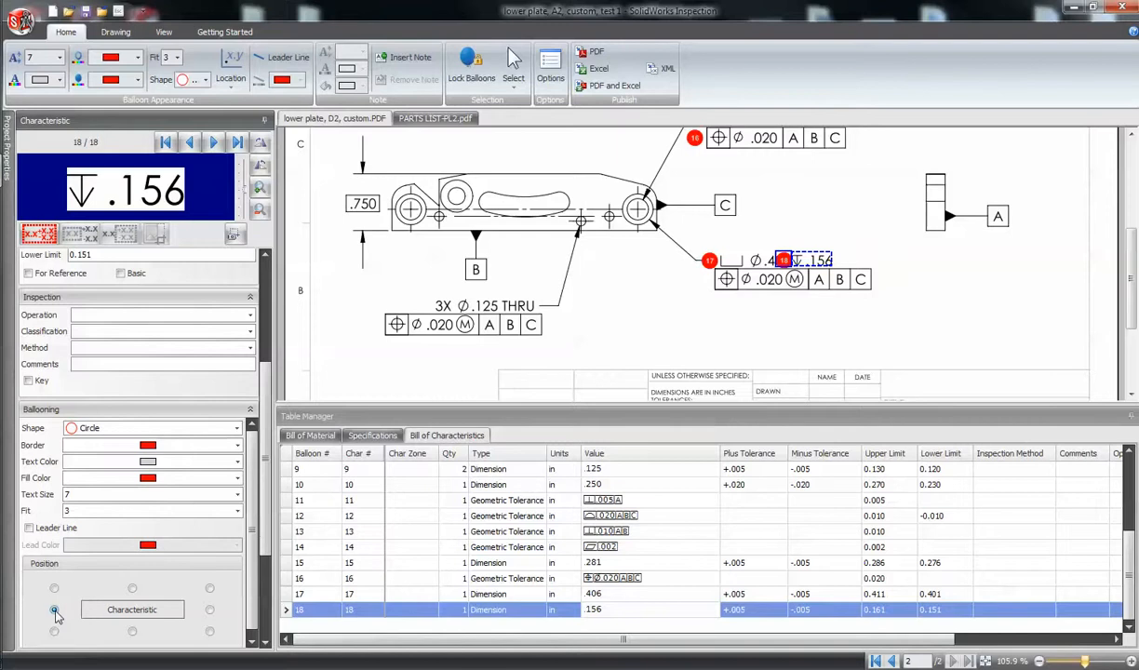
{"action": "left_click", "coordinate": [132, 587]}
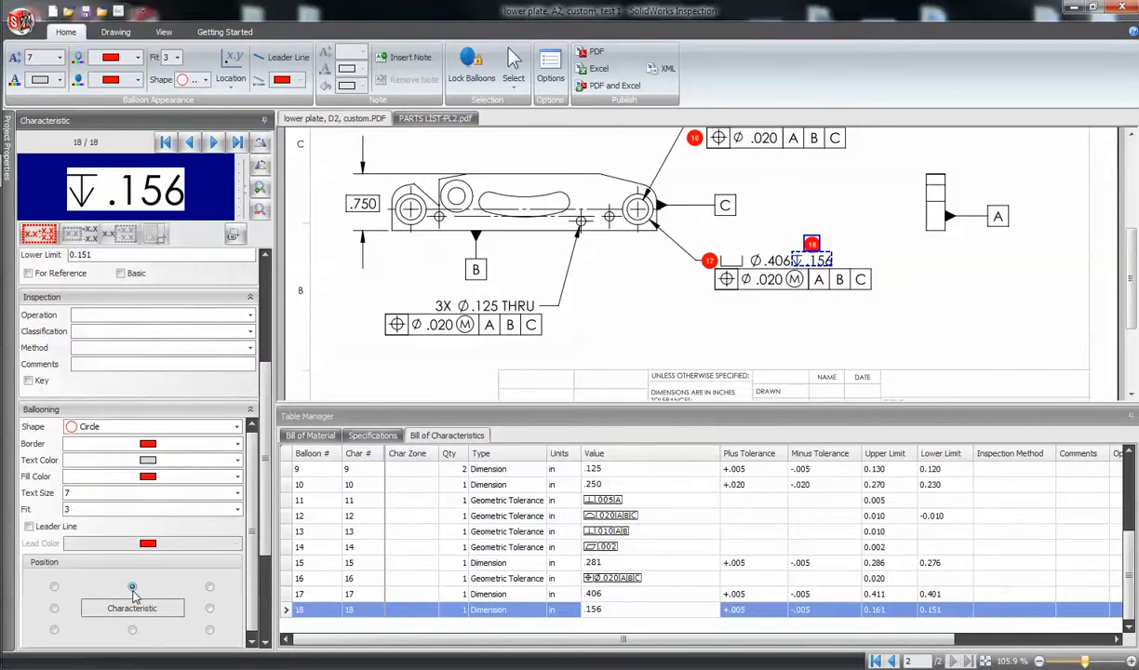
{"action": "left_click", "coordinate": [54, 587]}
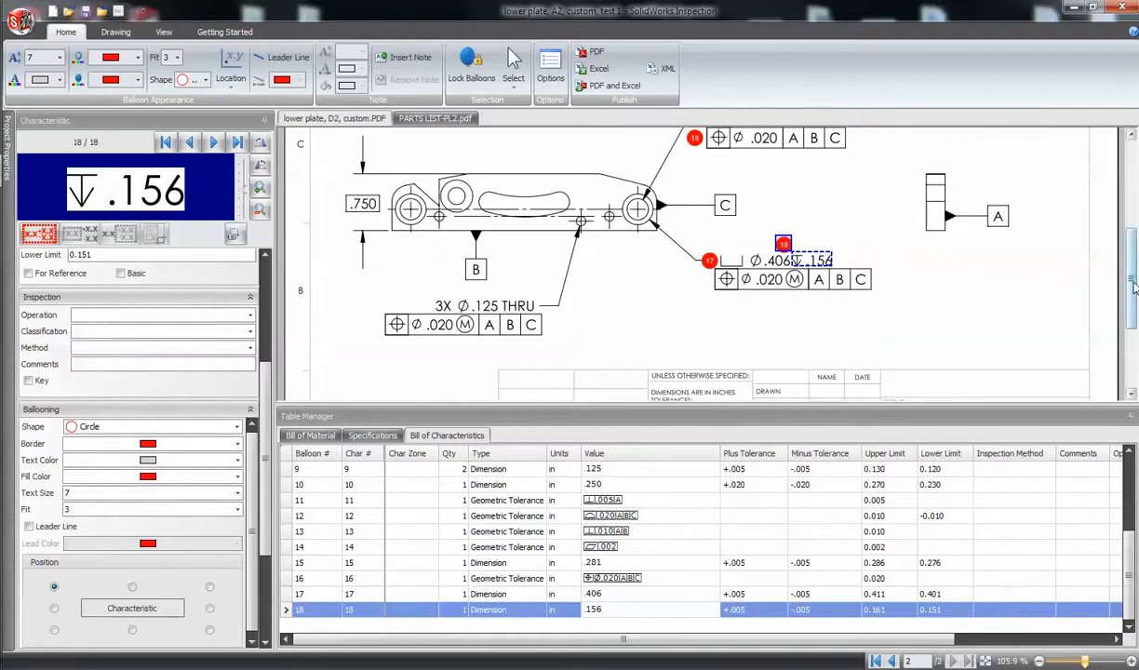
- Extract the feature control frame beneath the Ø.406 counterbore callout as a geometric tolerance characteristic
{"action": "left_click_drag", "start_coordinate": [1133, 288], "coordinate": [1133, 295]}
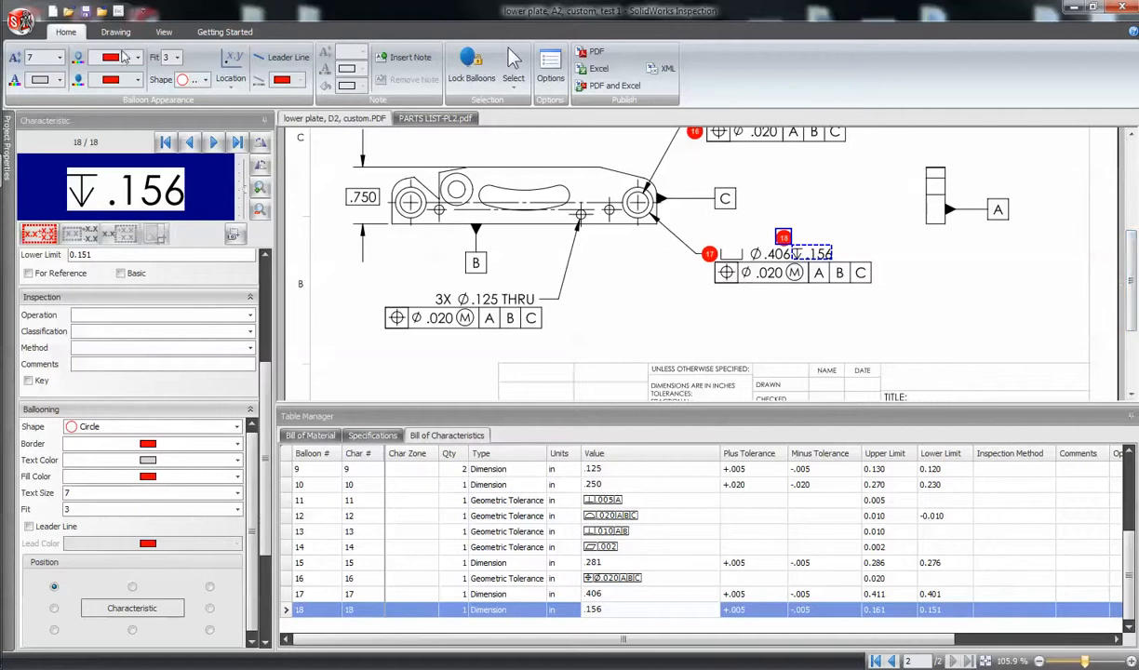
{"action": "left_click", "coordinate": [116, 31]}
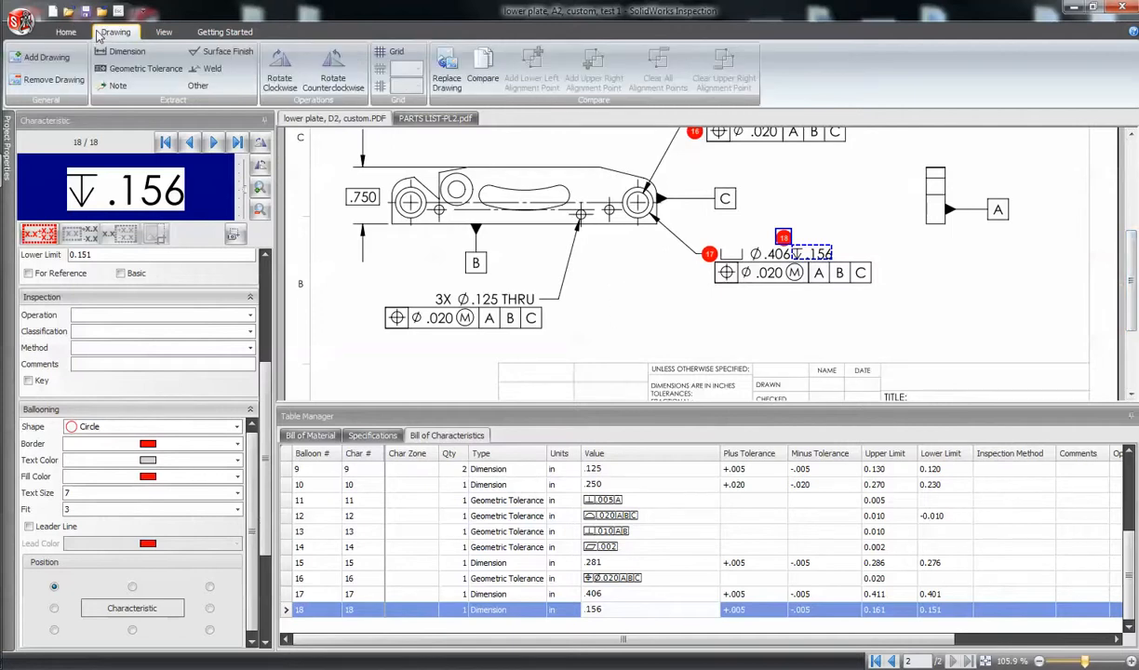
{"action": "left_click", "coordinate": [141, 71]}
{"action": "left_click_drag", "start_coordinate": [715, 286], "coordinate": [876, 261]}
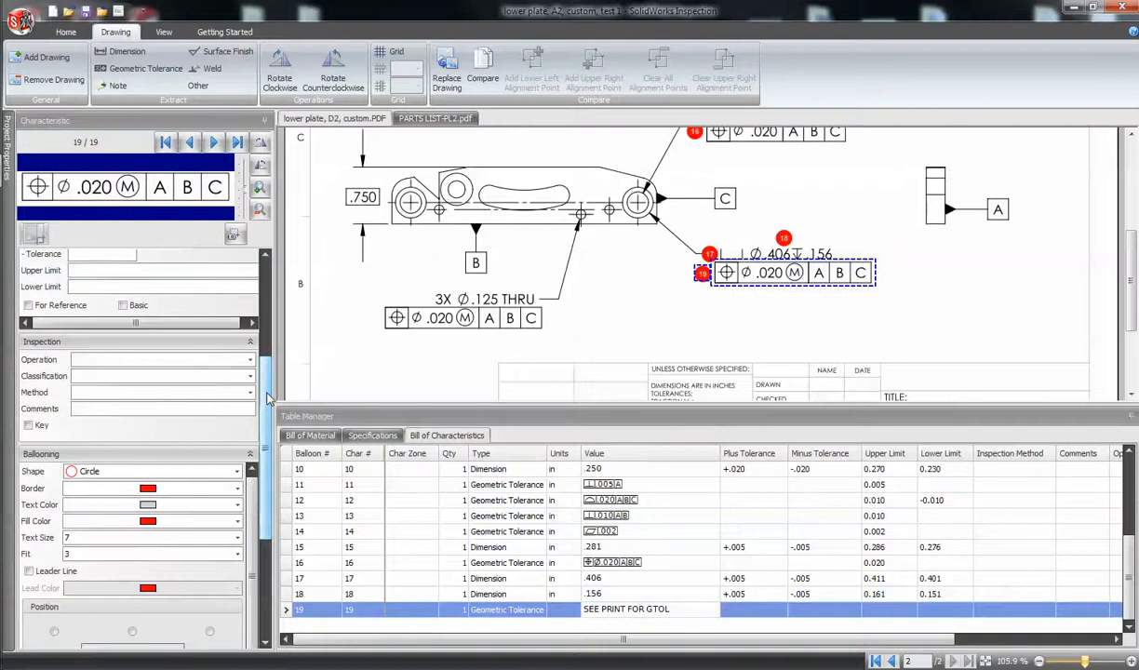
- Set the geometric characteristic symbol of the new tolerance to Position
{"action": "left_click_drag", "start_coordinate": [265, 389], "coordinate": [267, 286]}
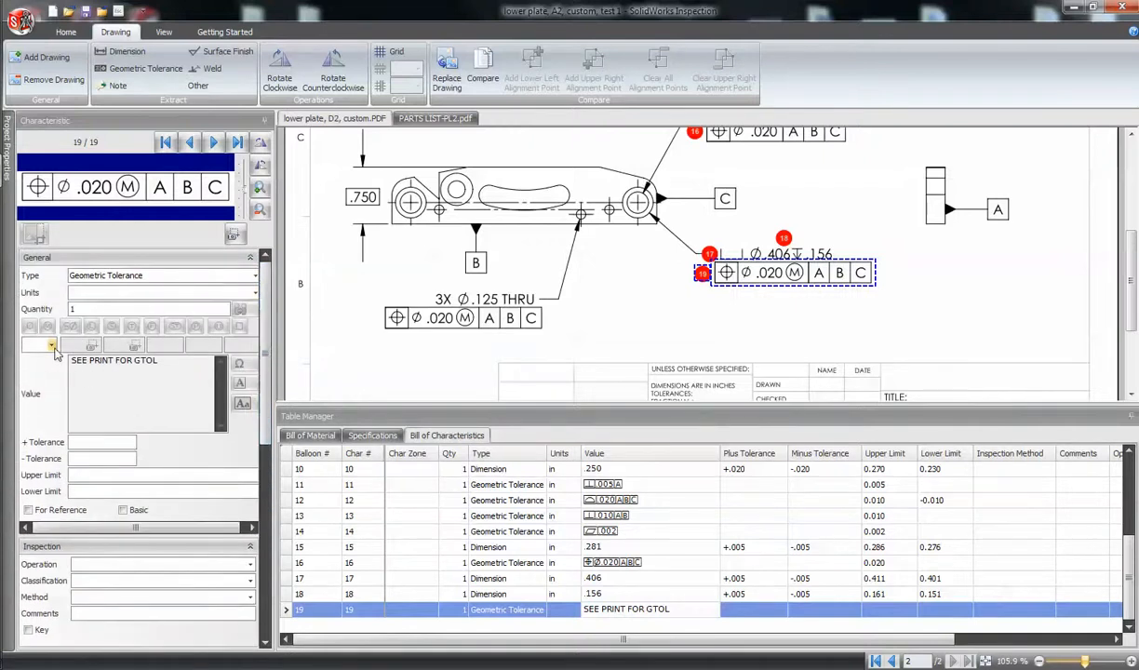
{"action": "left_click", "coordinate": [52, 346]}
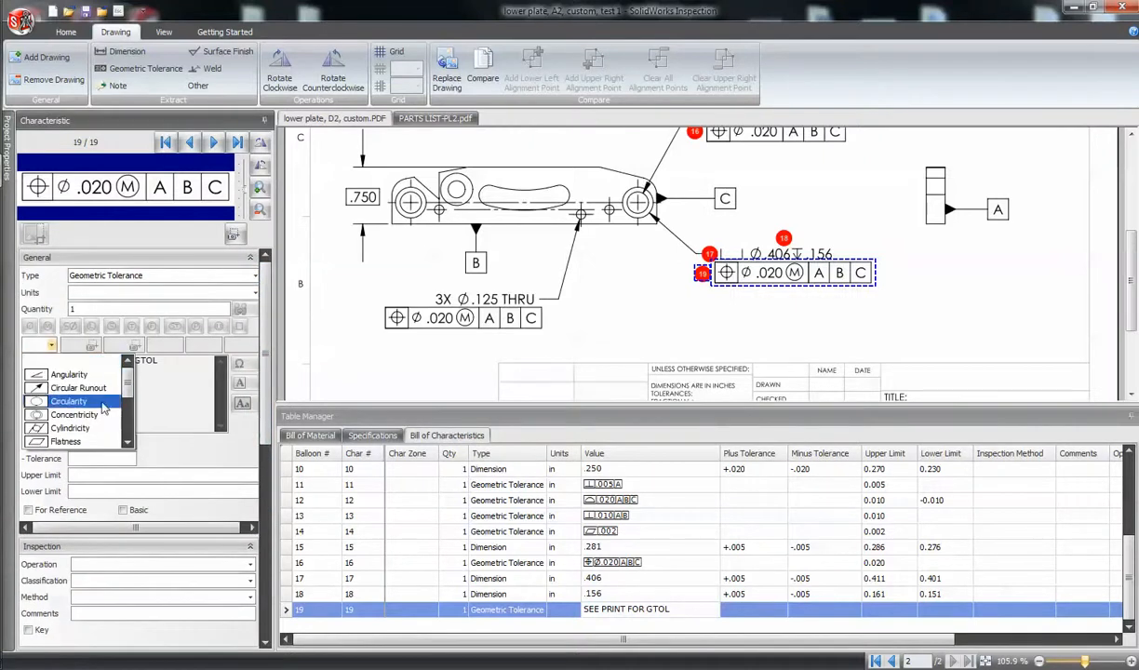
{"action": "left_click_drag", "start_coordinate": [125, 387], "coordinate": [125, 412]}
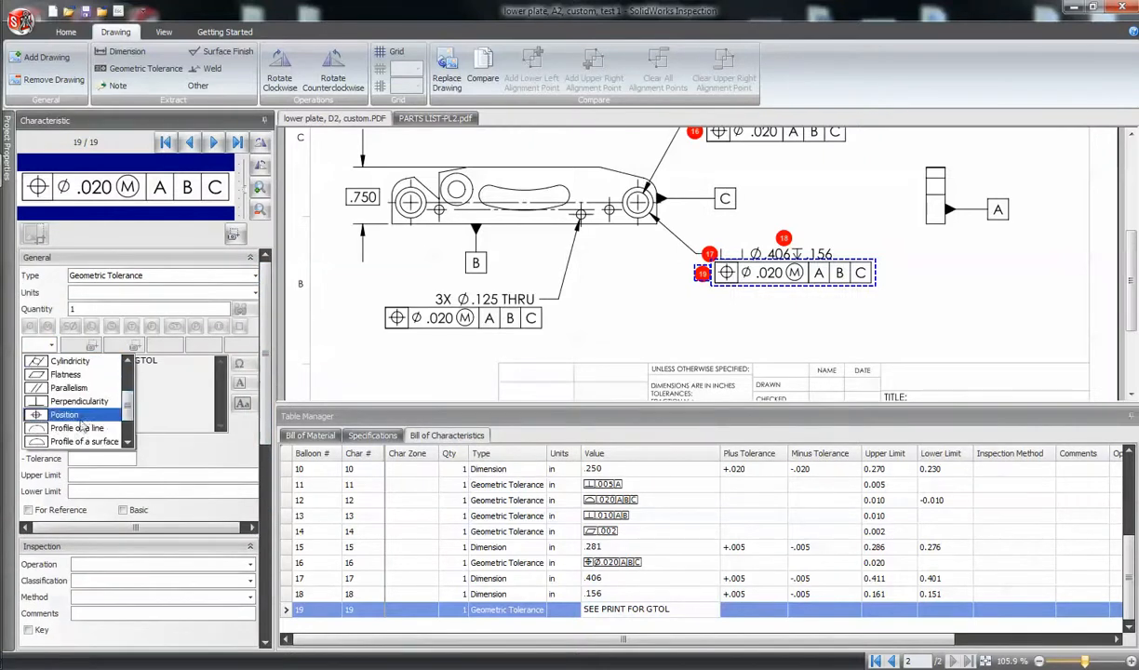
{"action": "left_click", "coordinate": [82, 415]}
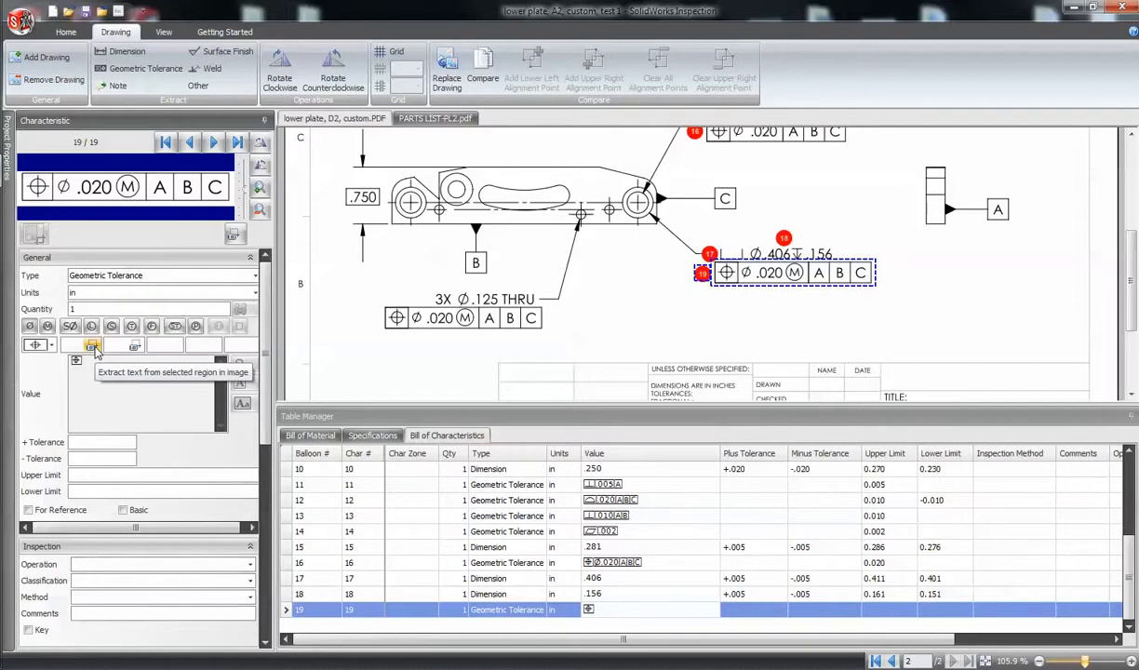
- Extract the .020 tolerance value from the captured frame and add the diameter and circled M modifiers
{"action": "left_click", "coordinate": [91, 347]}
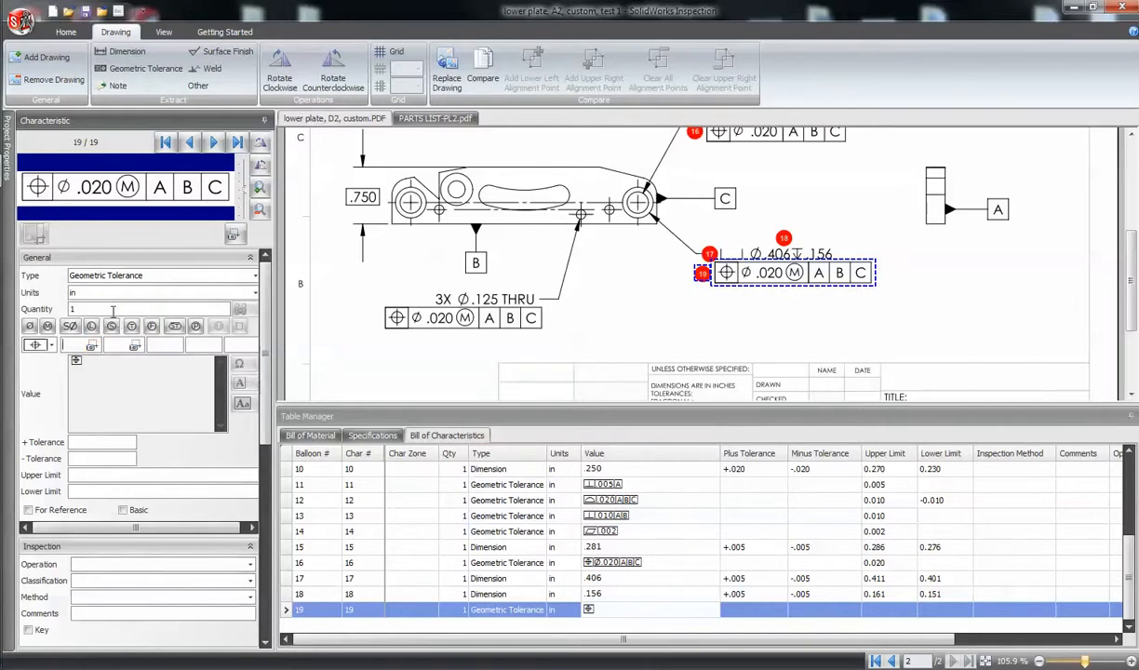
{"action": "left_click_drag", "start_coordinate": [89, 190], "coordinate": [113, 191]}
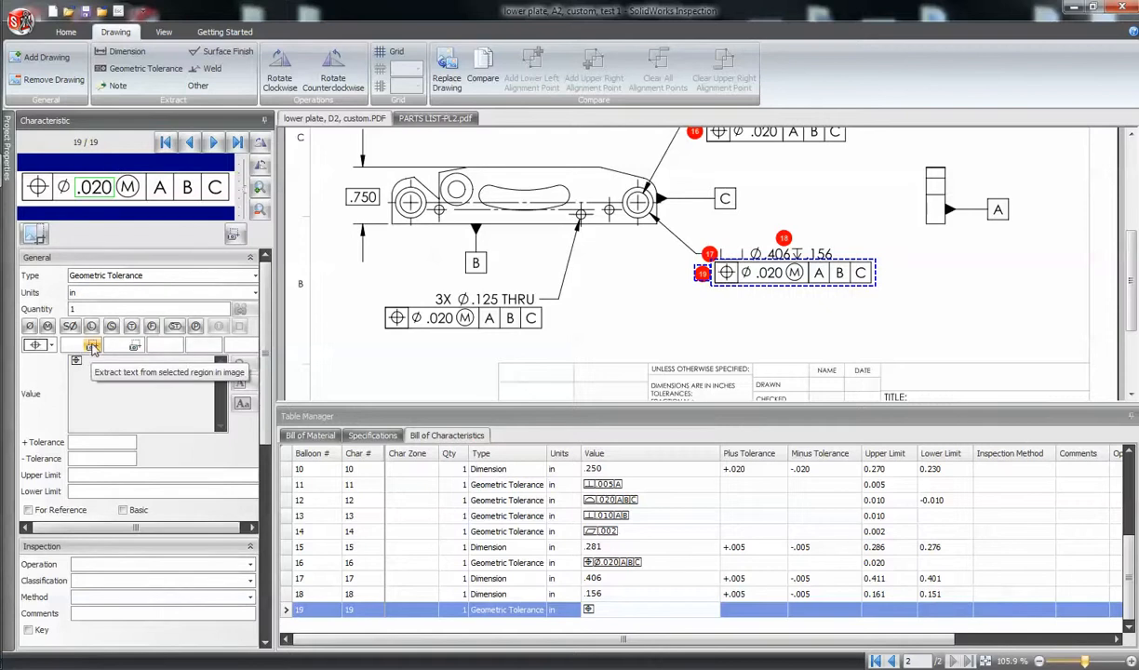
{"action": "left_click", "coordinate": [91, 347]}
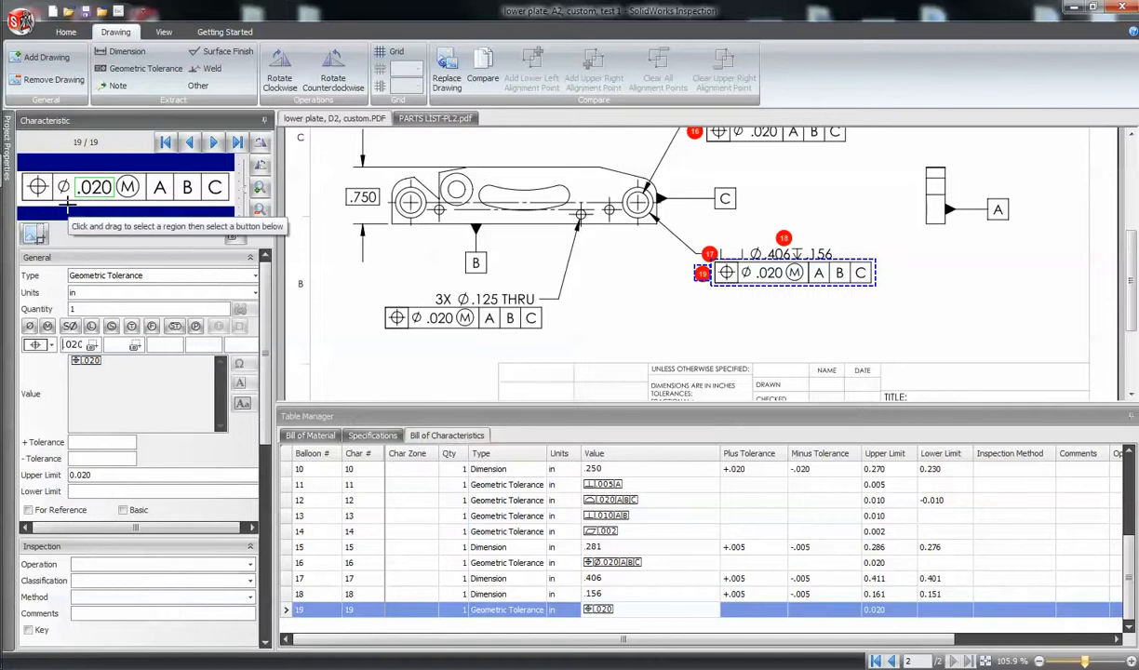
{"action": "left_click", "coordinate": [29, 327]}
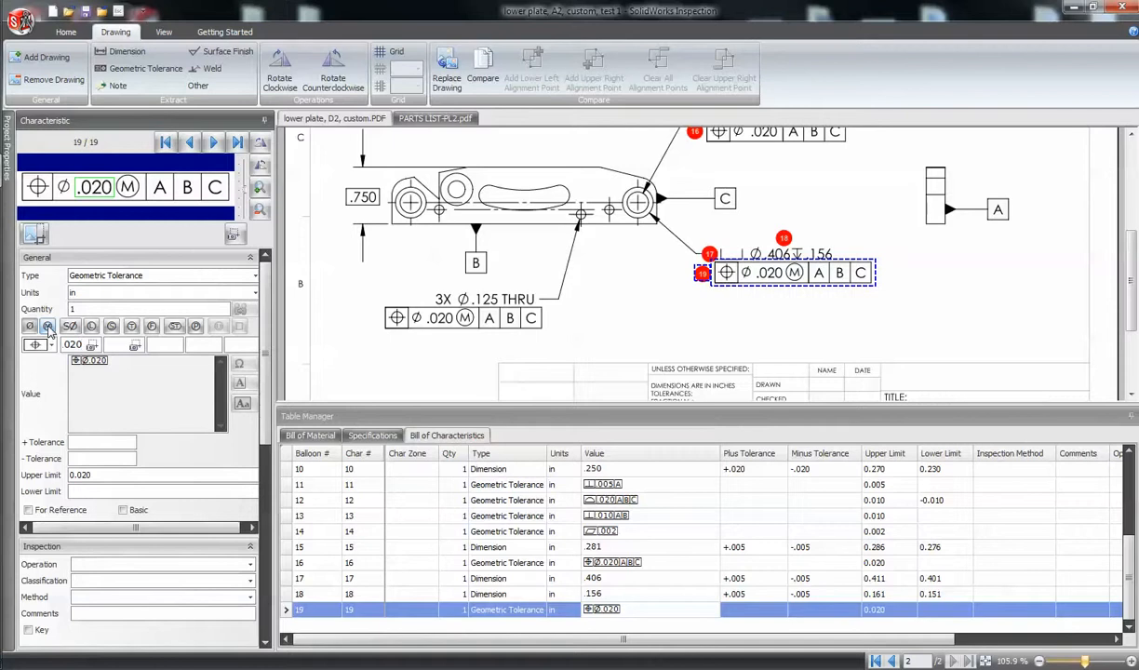
{"action": "left_click", "coordinate": [47, 326]}
- Enter A, B and C as the datum references of the position tolerance
{"action": "left_click", "coordinate": [163, 345]}
{"action": "type", "text": "A"}
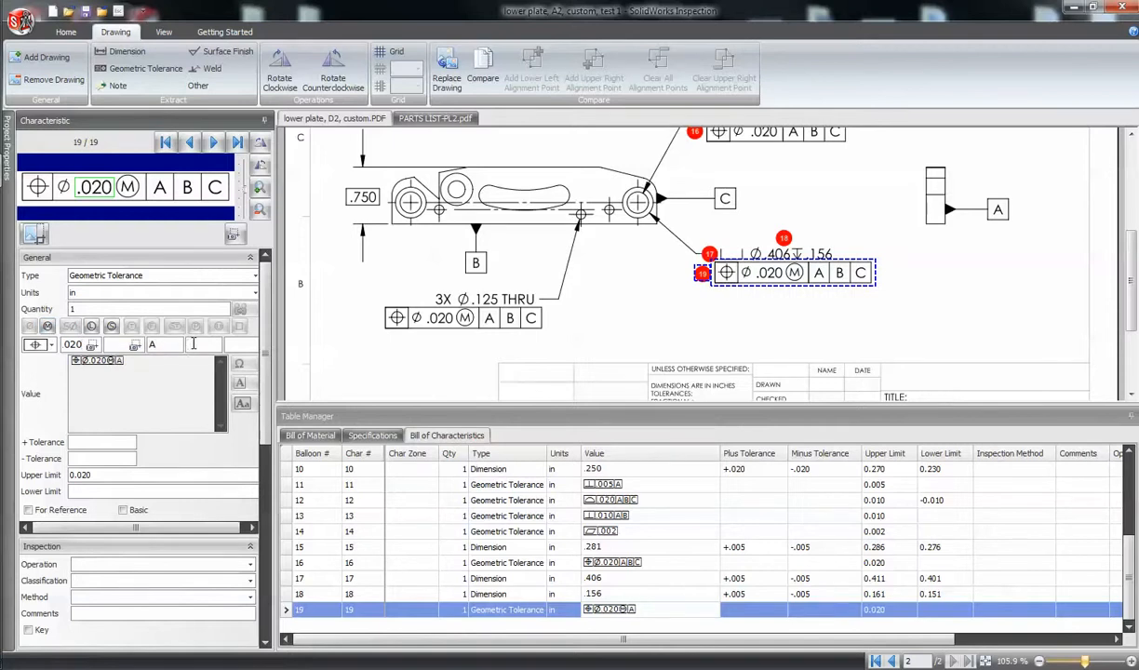
{"action": "type", "text": "B"}
{"action": "left_click", "coordinate": [242, 344]}
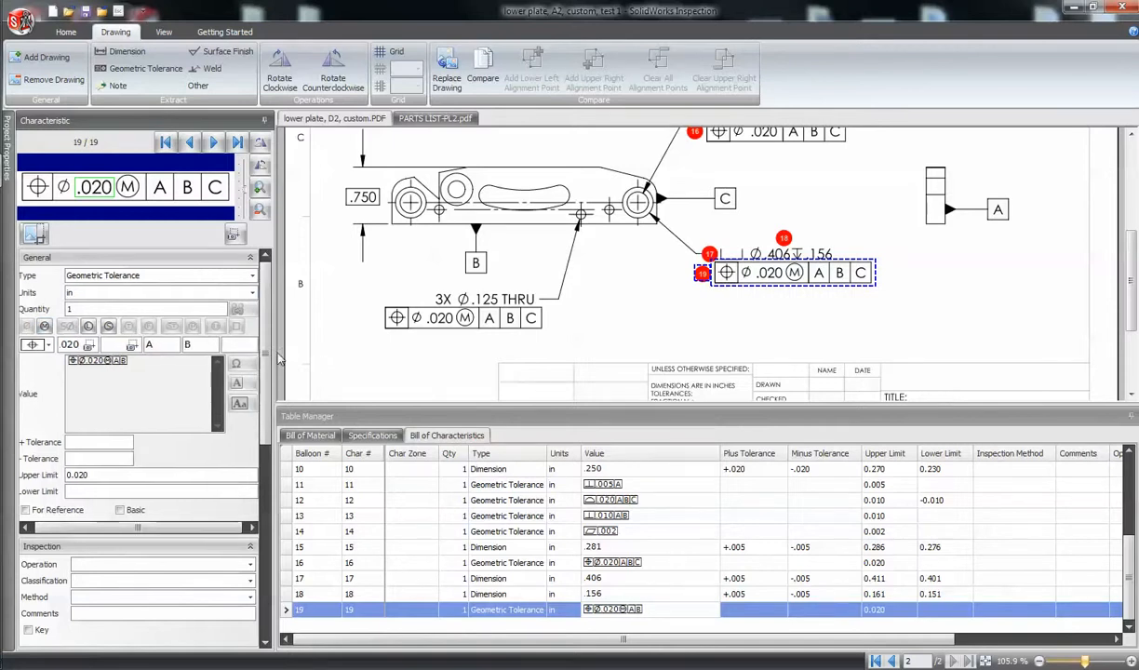
{"action": "type", "text": "C"}
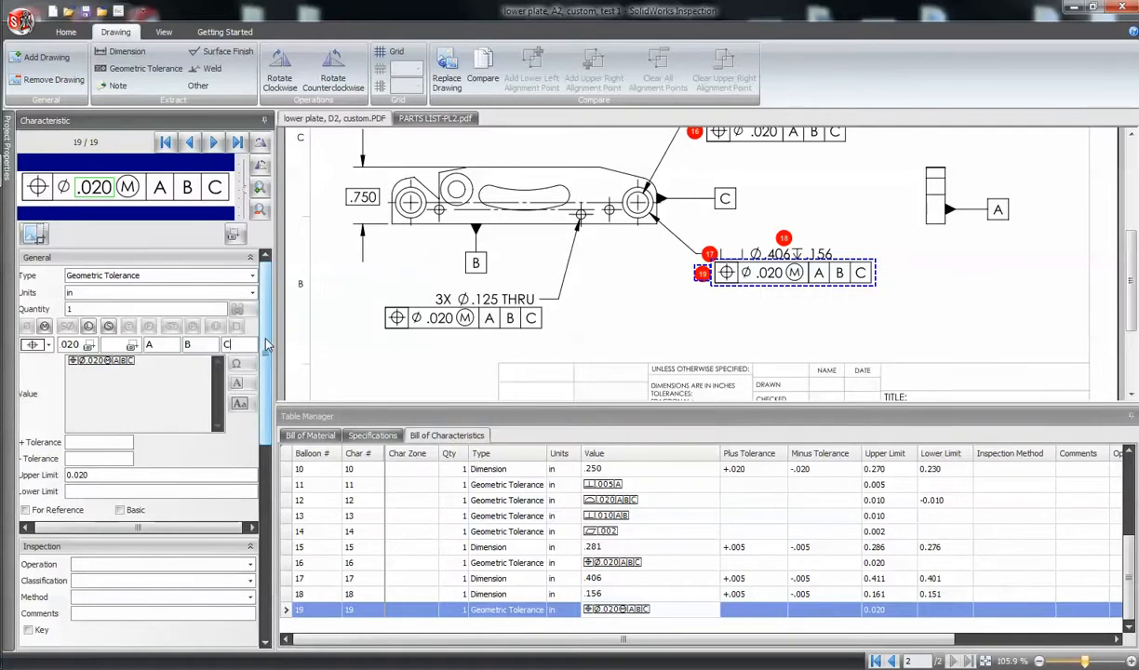
- Set the inspection method of the position tolerance to CMM
{"action": "left_click_drag", "start_coordinate": [268, 341], "coordinate": [270, 396]}
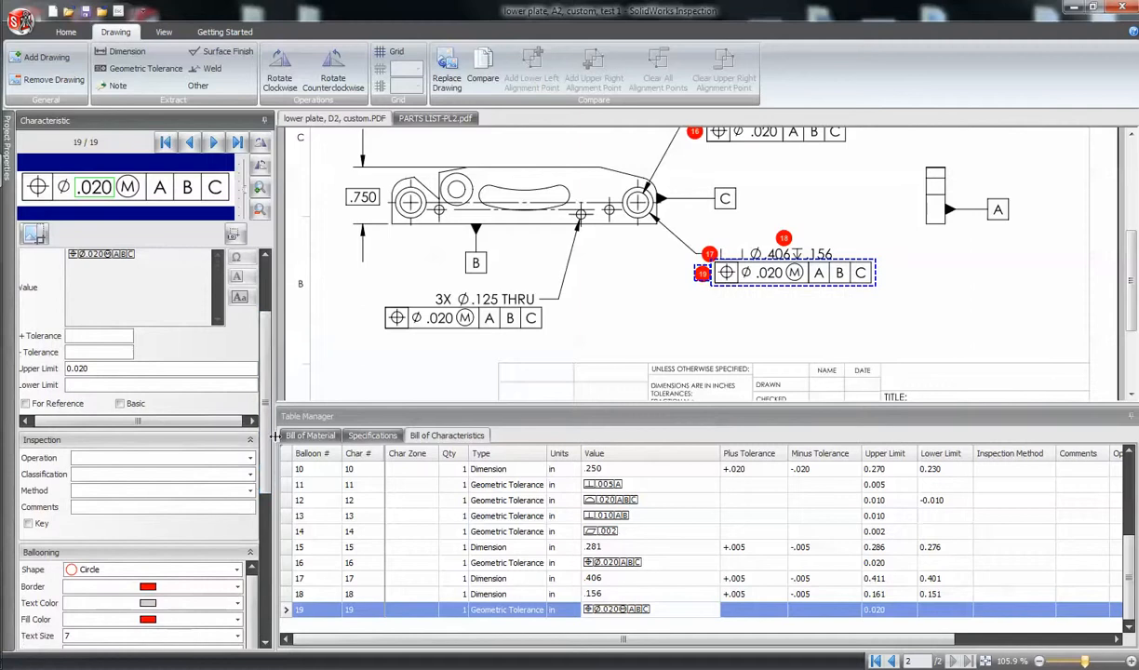
{"action": "left_click", "coordinate": [250, 491]}
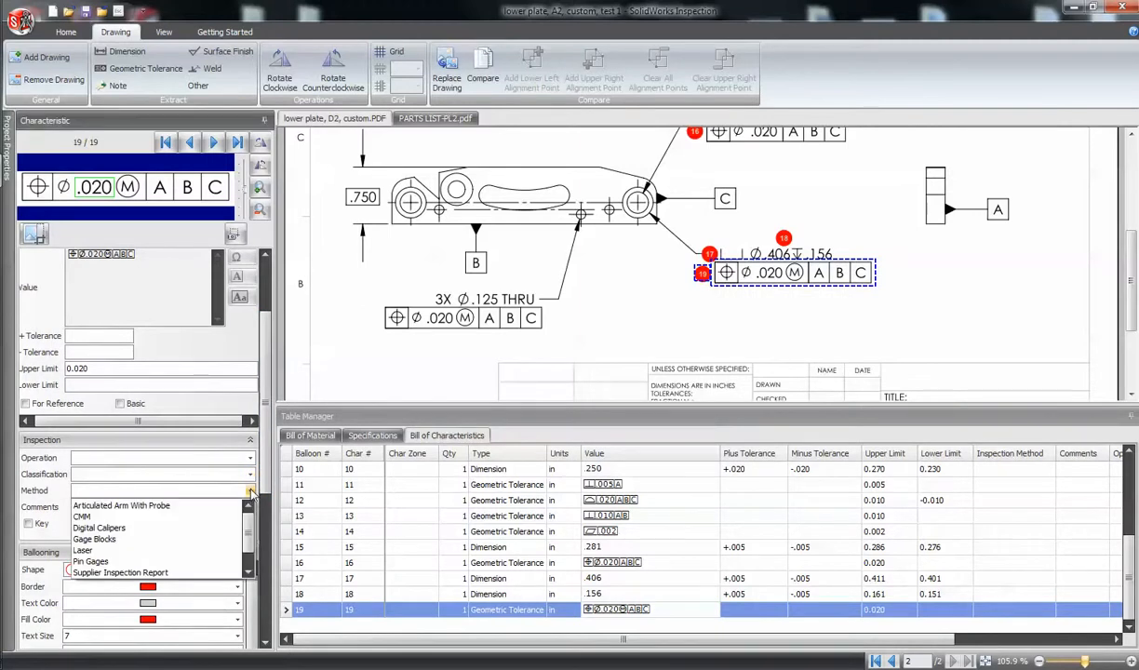
{"action": "left_click", "coordinate": [104, 517]}
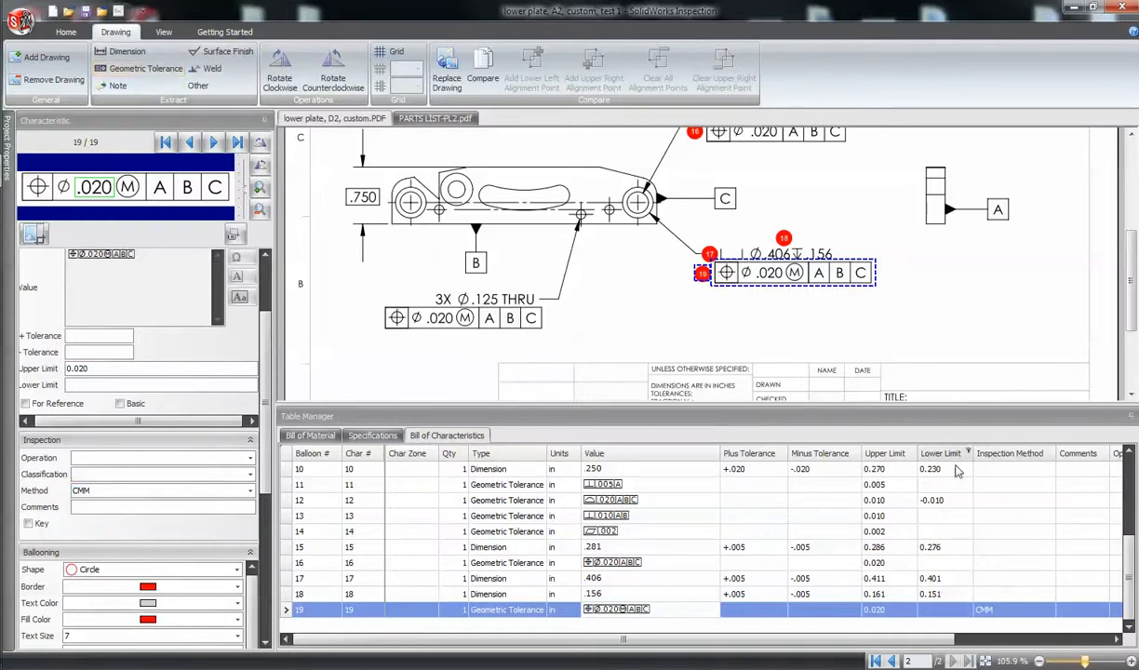
- Group the Bill of Characteristics by inspection method, then expand and collapse the CMM group
{"action": "right_click", "coordinate": [1010, 456]}
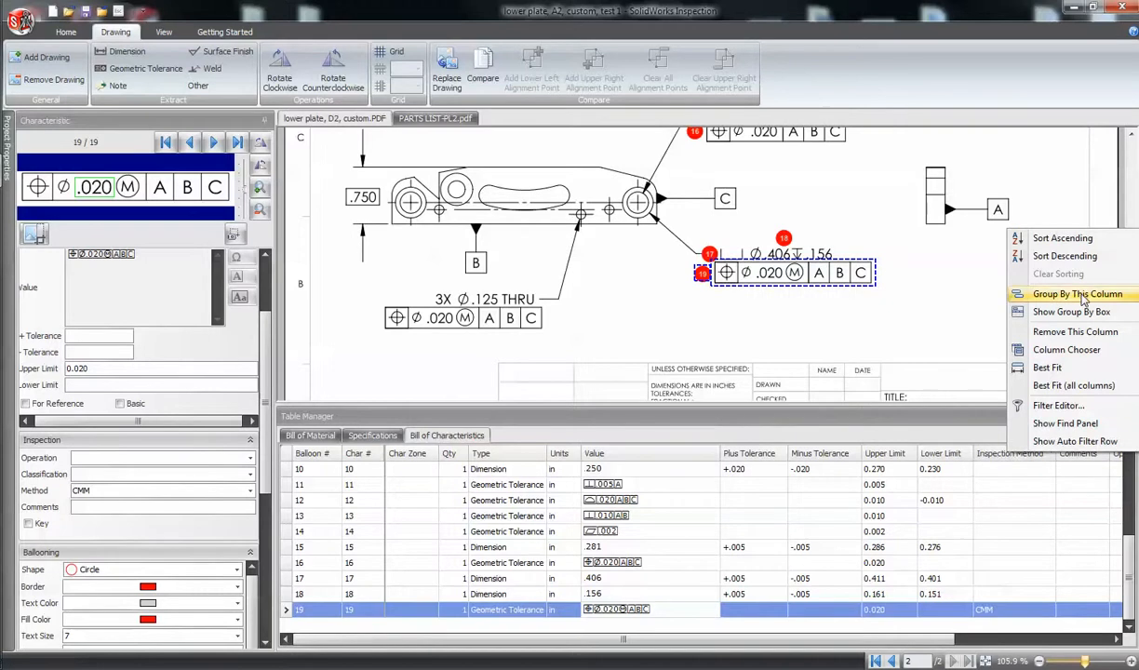
{"action": "left_click", "coordinate": [1040, 293]}
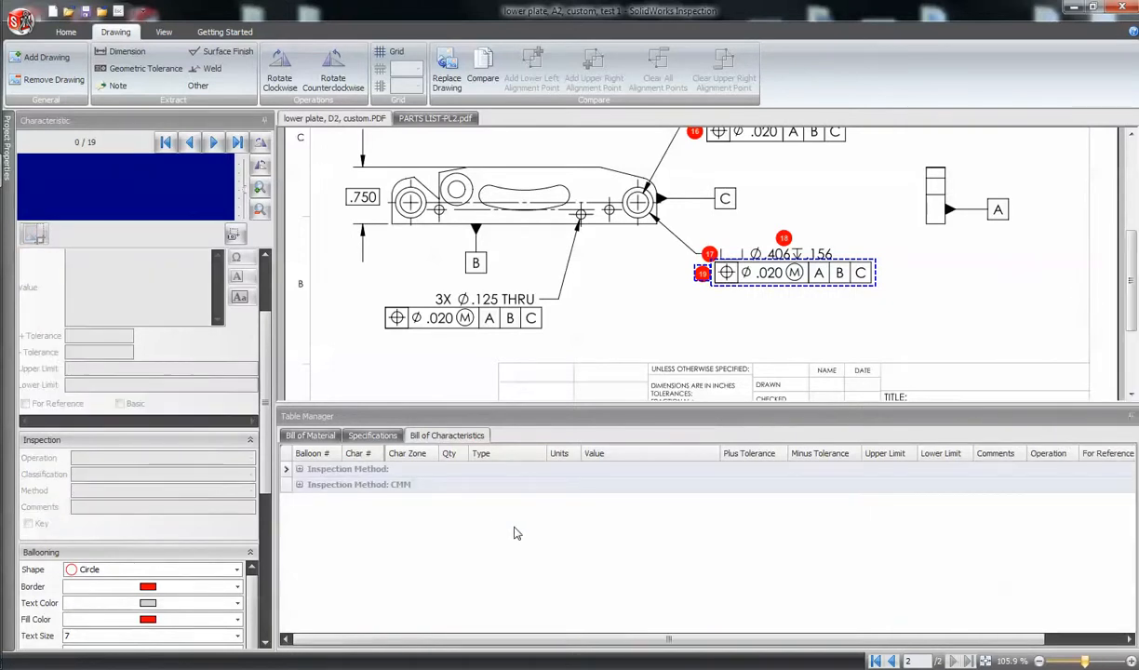
{"action": "left_click", "coordinate": [298, 484]}
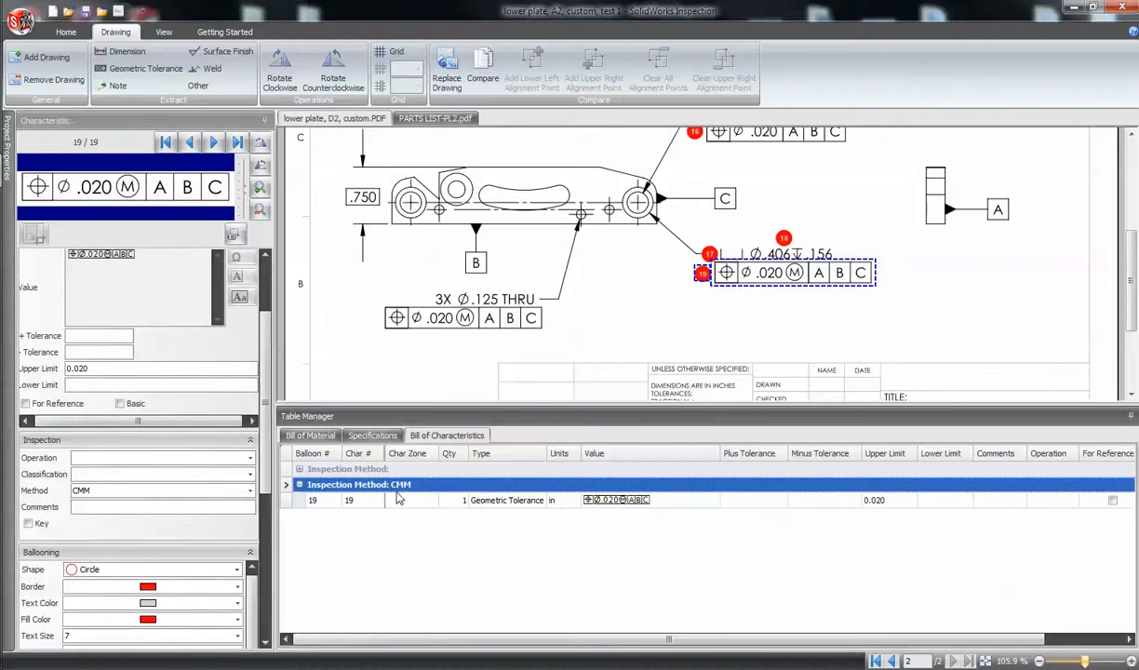
{"action": "left_click", "coordinate": [299, 485]}
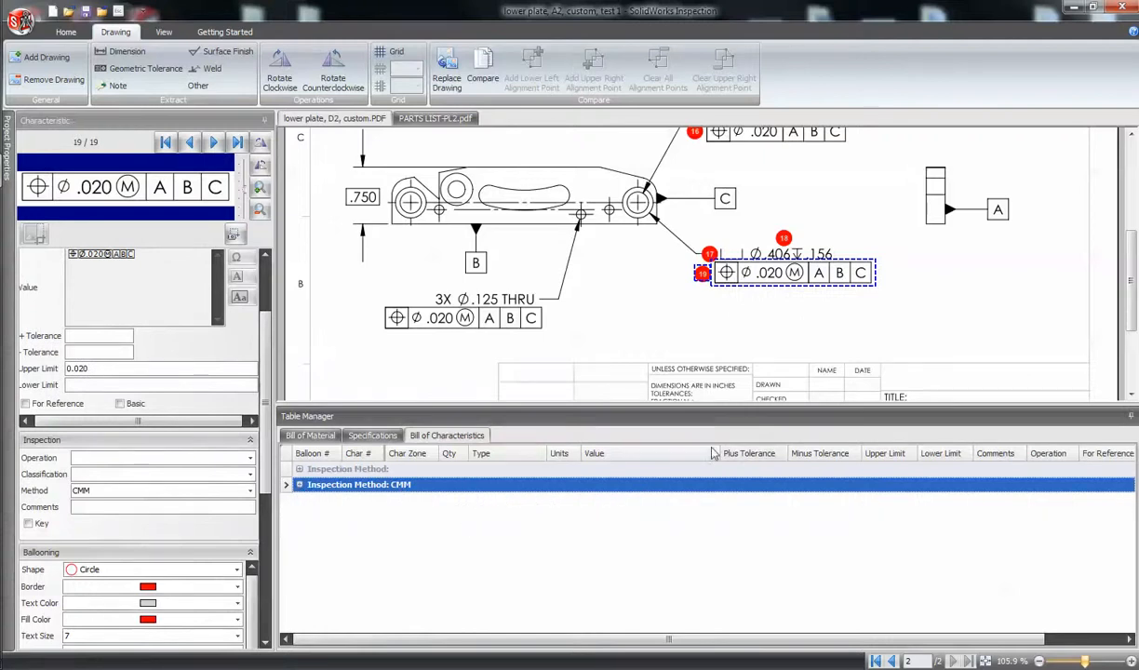
- Remove the inspection method grouping from the Bill of Characteristics
{"action": "right_click", "coordinate": [662, 450]}
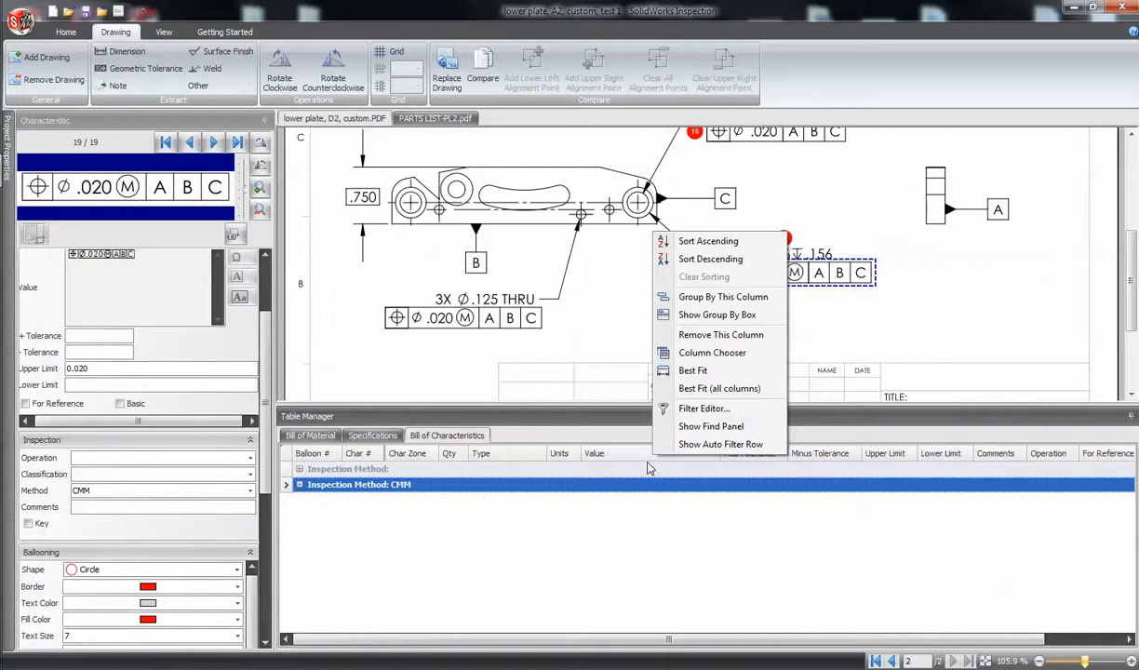
{"action": "left_click", "coordinate": [622, 441]}
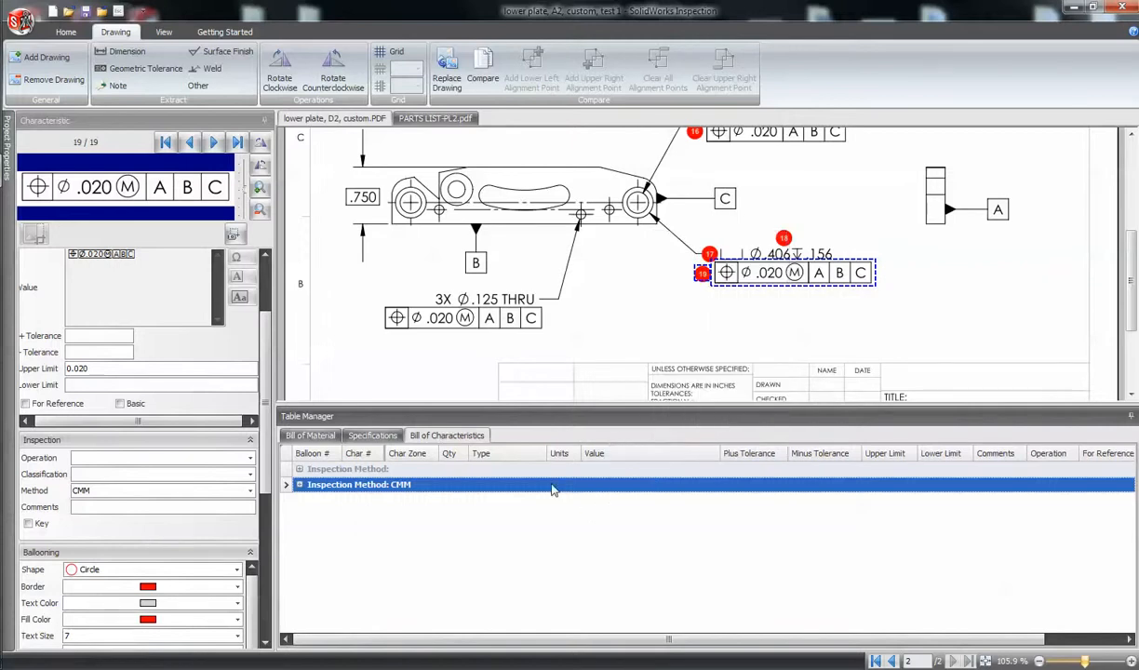
{"action": "right_click", "coordinate": [552, 484]}
{"action": "mouse_move", "coordinate": [596, 604]}
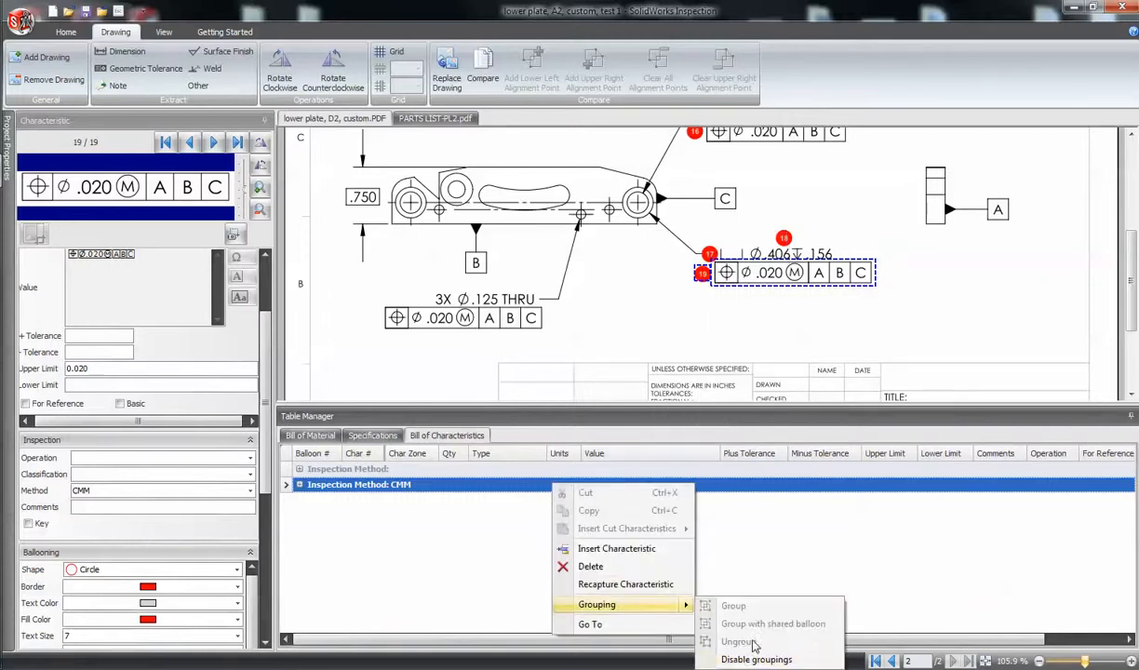
{"action": "left_click", "coordinate": [717, 630]}
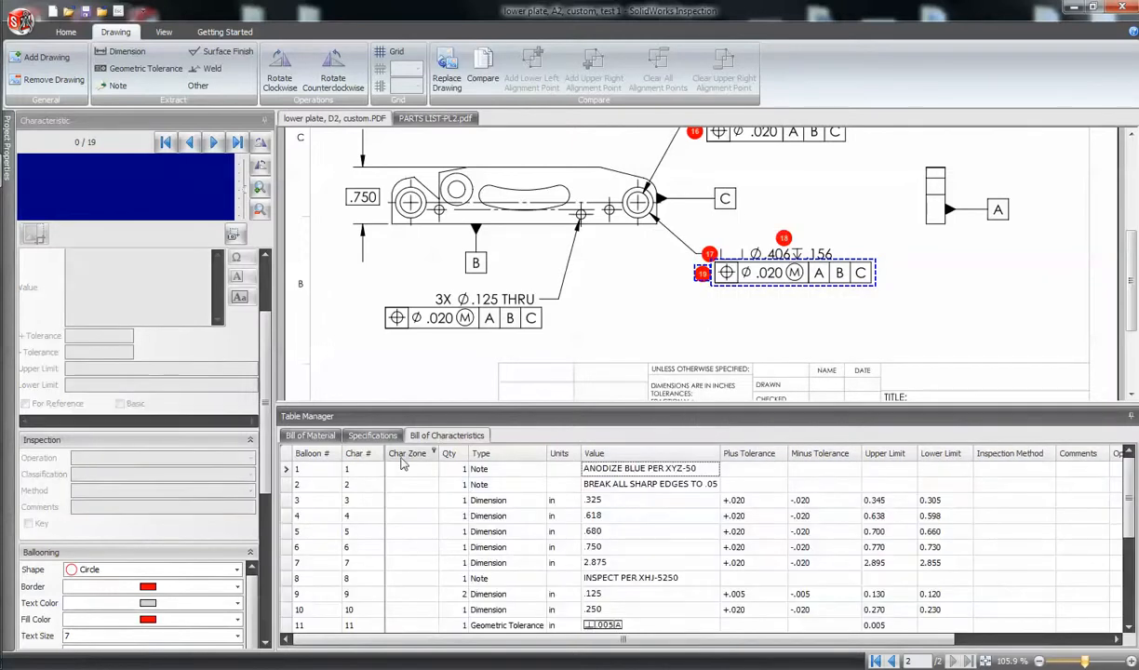
- Group the Bill of Characteristics by type and expand the Note, Geometric Tolerance and Dimension groups to review their characteristics
{"action": "right_click", "coordinate": [492, 459]}
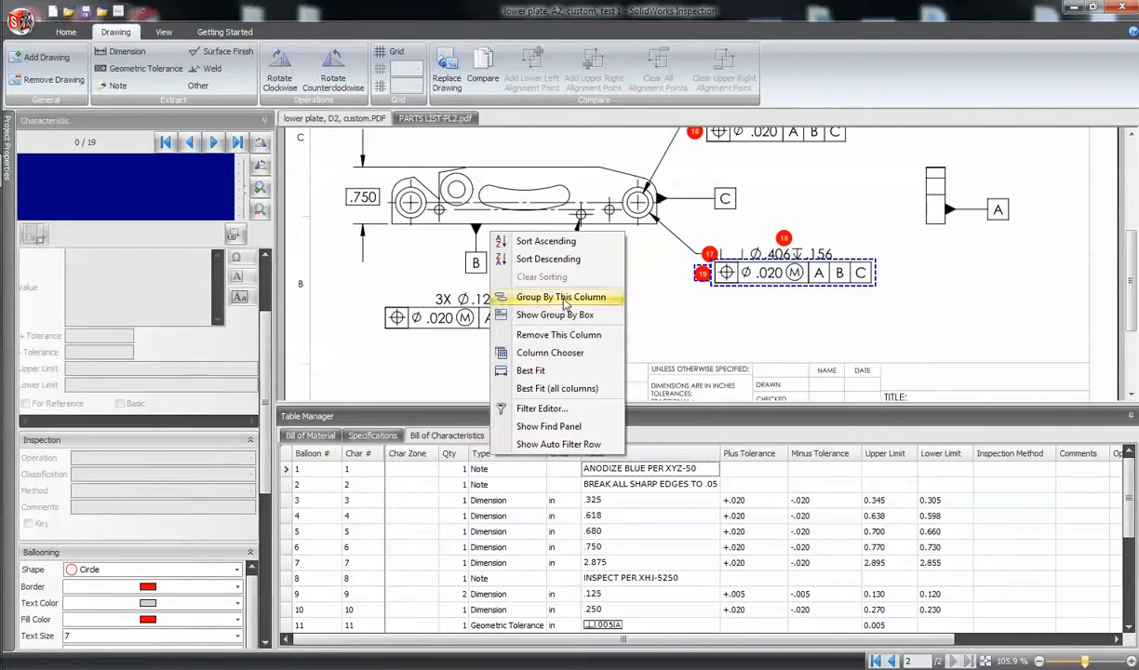
{"action": "left_click", "coordinate": [549, 297]}
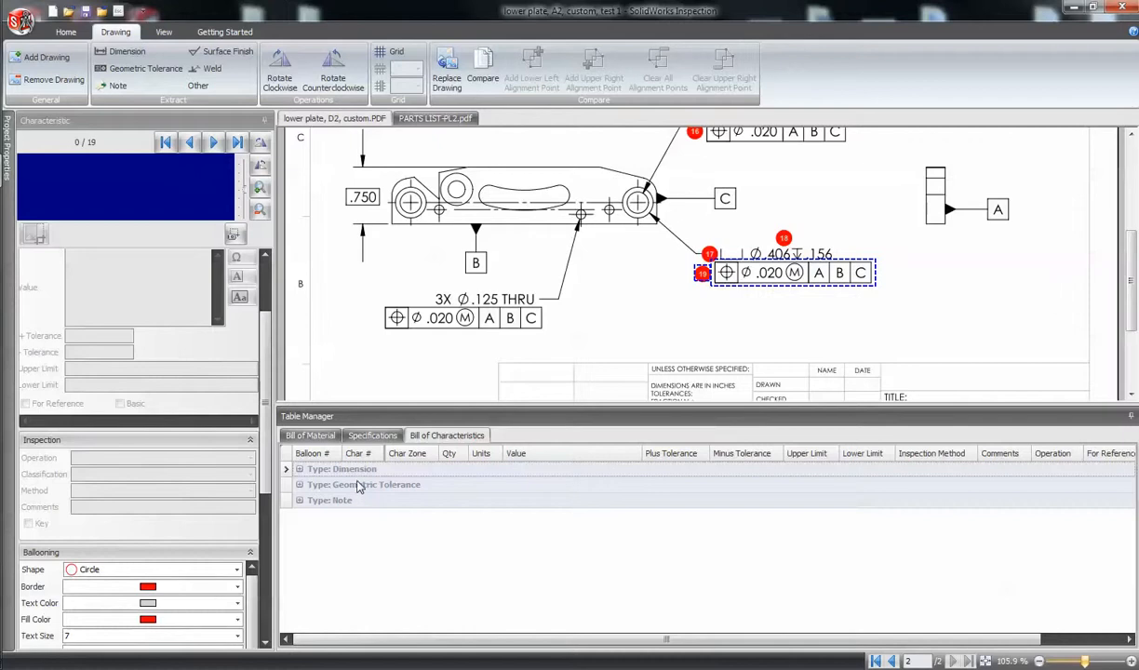
{"action": "left_click", "coordinate": [300, 503]}
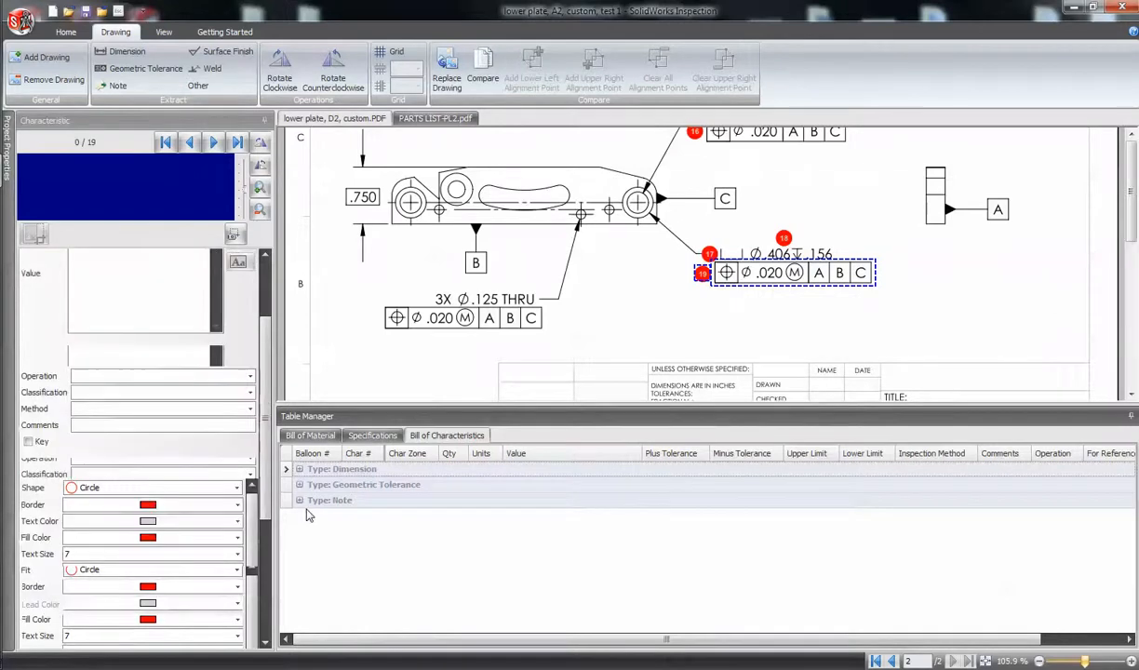
{"action": "left_click", "coordinate": [299, 484]}
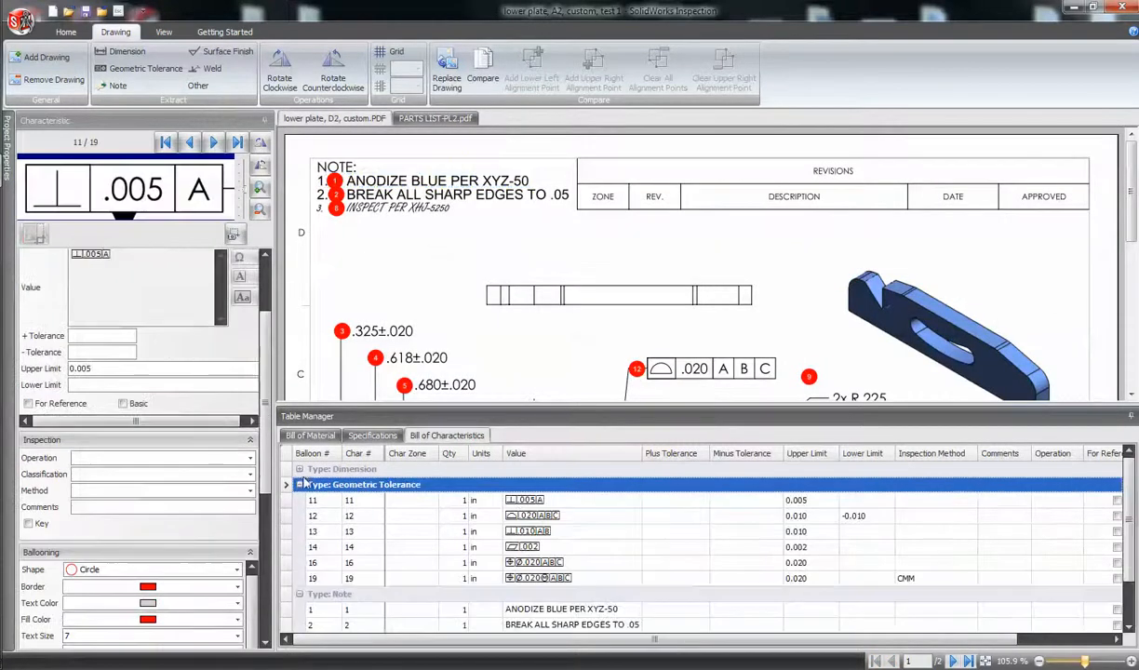
{"action": "left_click", "coordinate": [299, 469]}
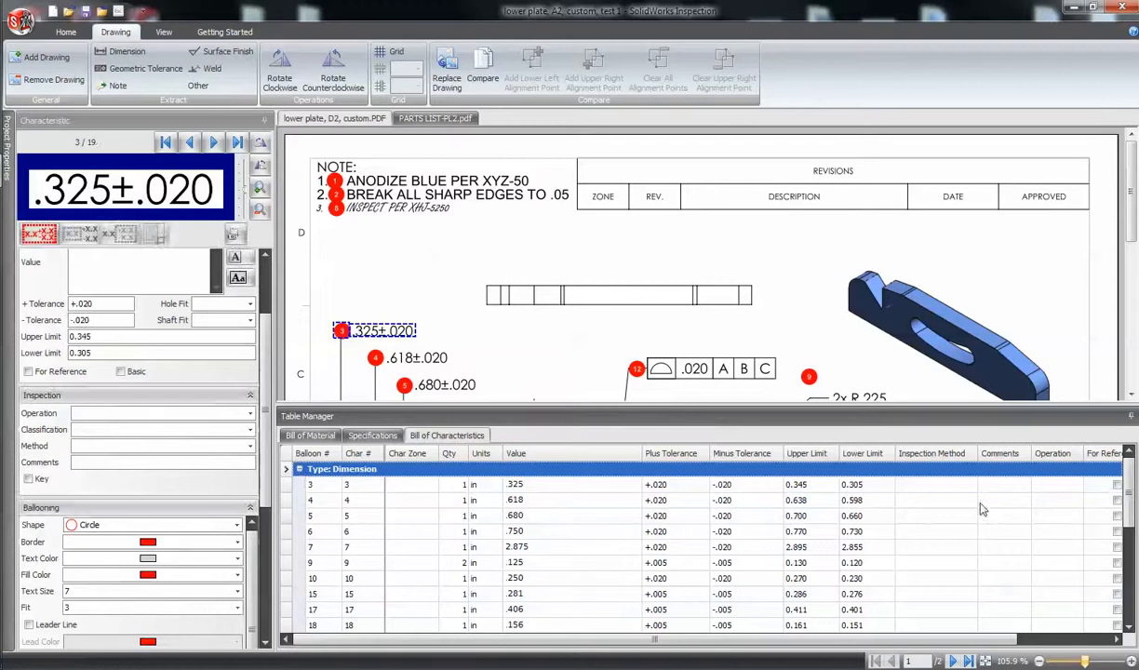
{"action": "scroll", "coordinate": [1079, 510], "scroll_direction": "down", "scroll_amount": 1}
{"action": "left_click_drag", "start_coordinate": [1129, 539], "coordinate": [1128, 606]}
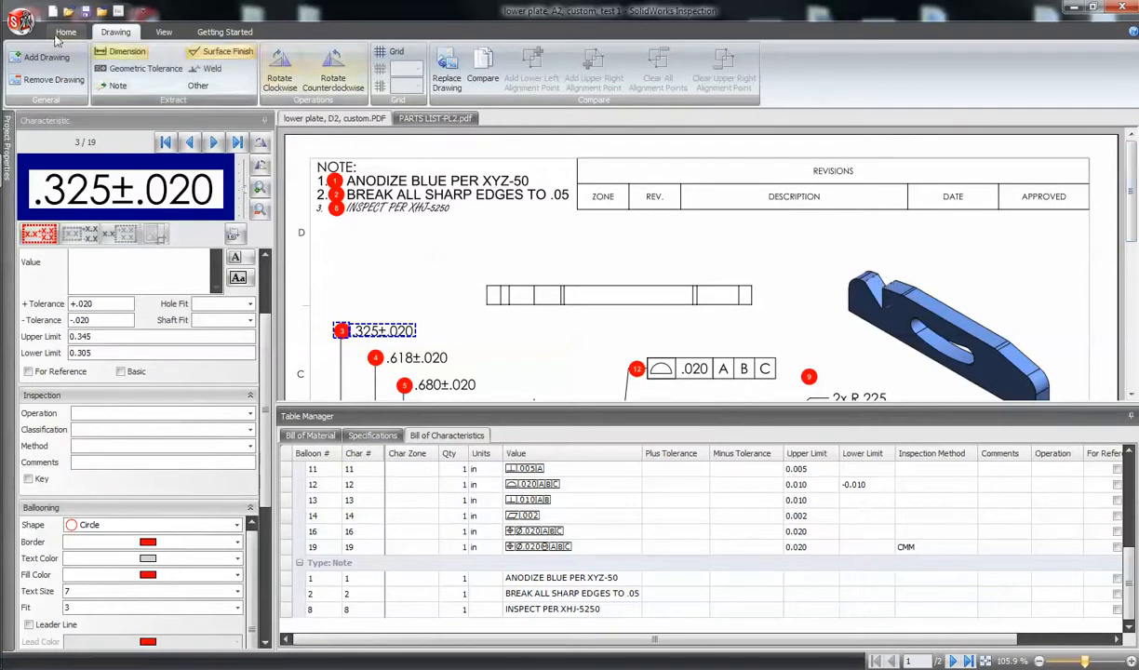
- Export the inspection project to Excel using the AS9102 - MXpert.xlt template
{"action": "left_click", "coordinate": [66, 32]}
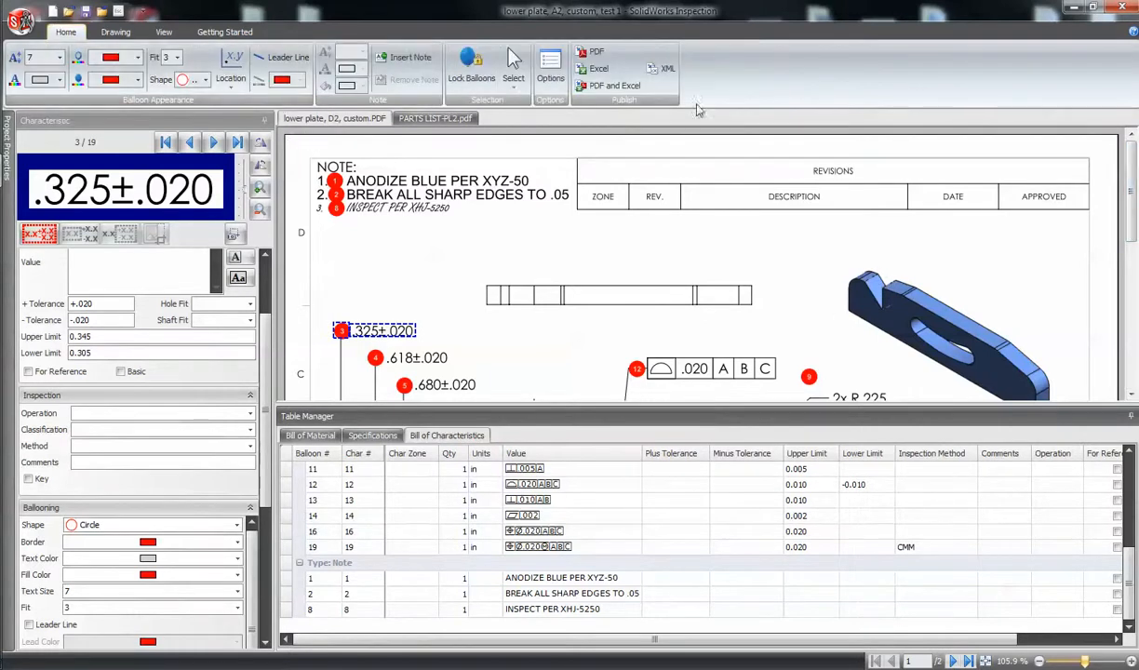
{"action": "left_click", "coordinate": [599, 72]}
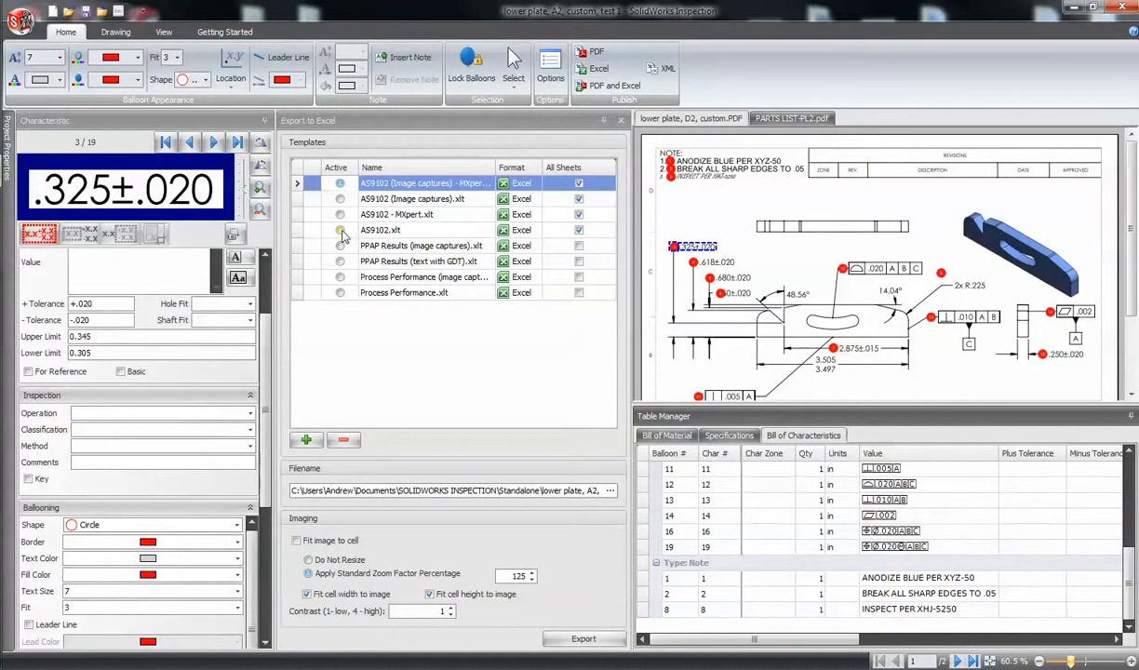
{"action": "left_click", "coordinate": [340, 231]}
{"action": "left_click", "coordinate": [341, 214]}
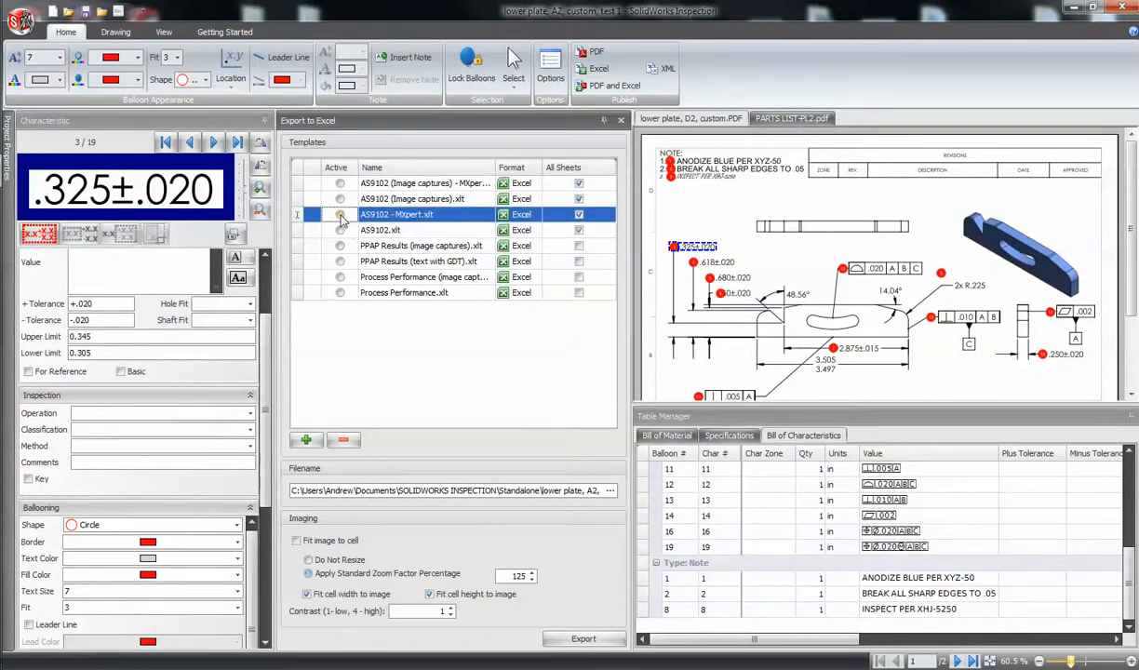
{"action": "left_click", "coordinate": [583, 640]}
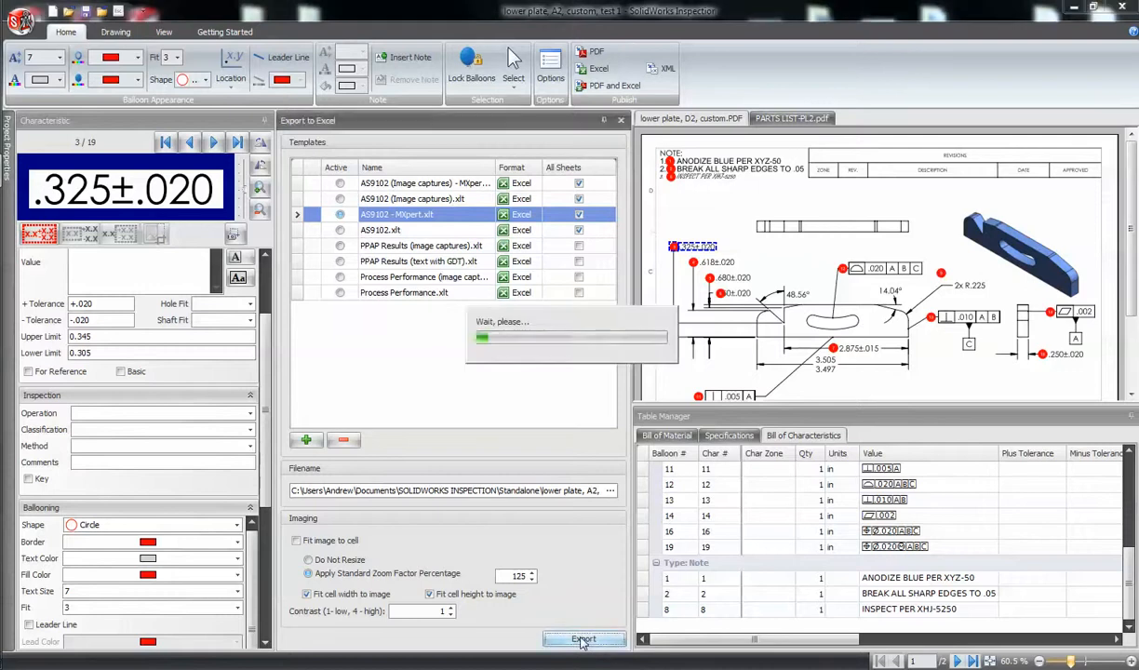